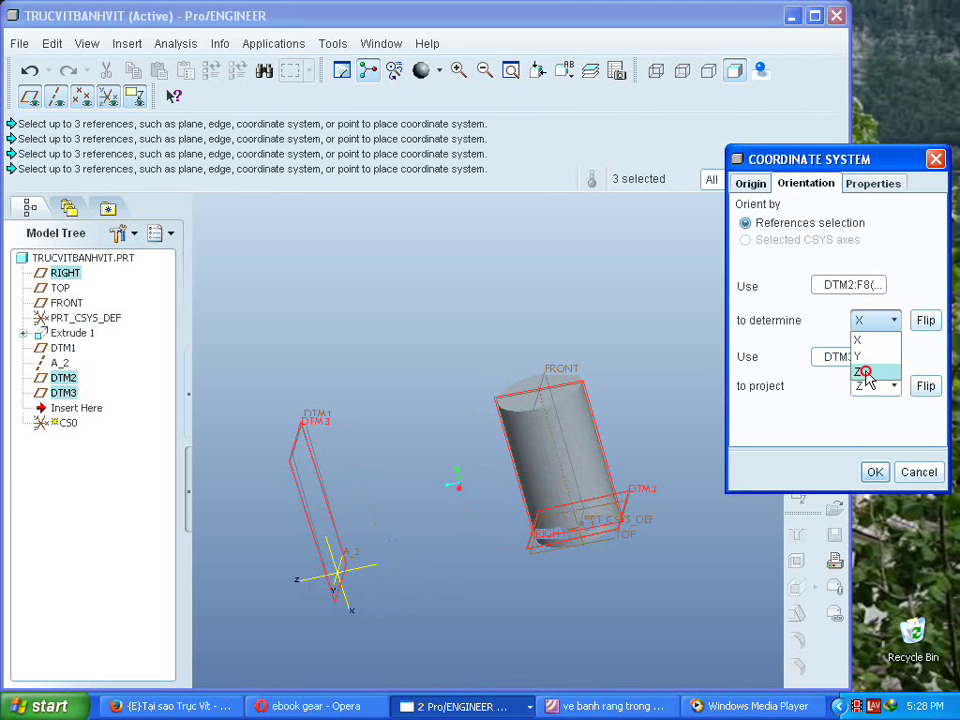
# Orient the new coordinate system with DTM2 determining Y and DTM3 projecting X, flip both directions, and create it.
pyautogui.click(864, 371)
pyautogui.click(926, 320)
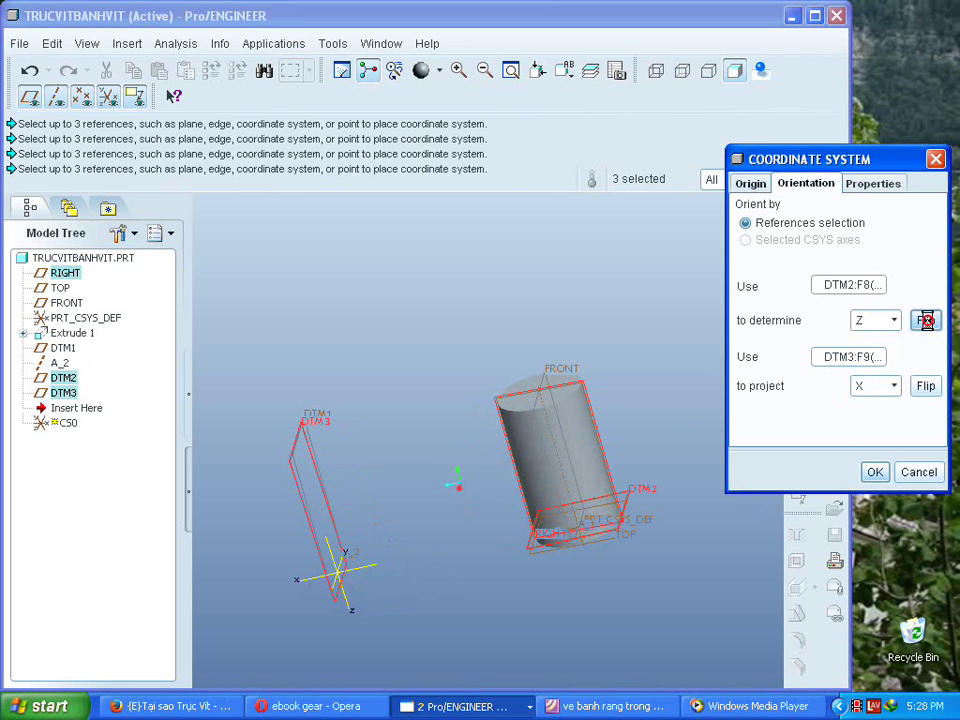
pyautogui.click(926, 386)
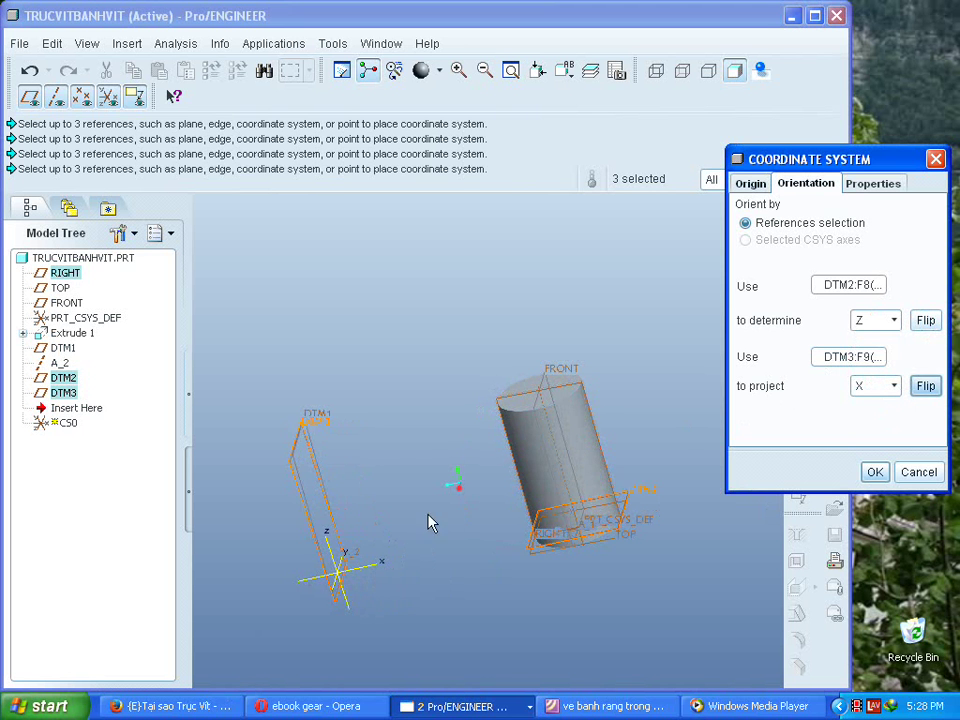
pyautogui.moveTo(442, 524); pyautogui.dragTo(321, 553, button='middle')
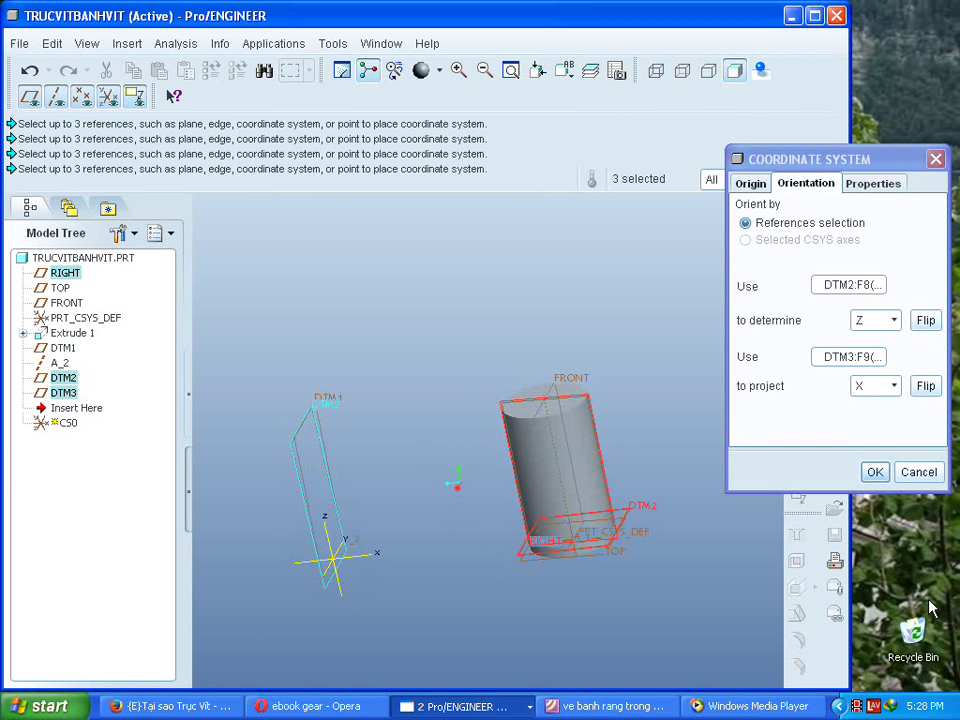
pyautogui.click(869, 320)
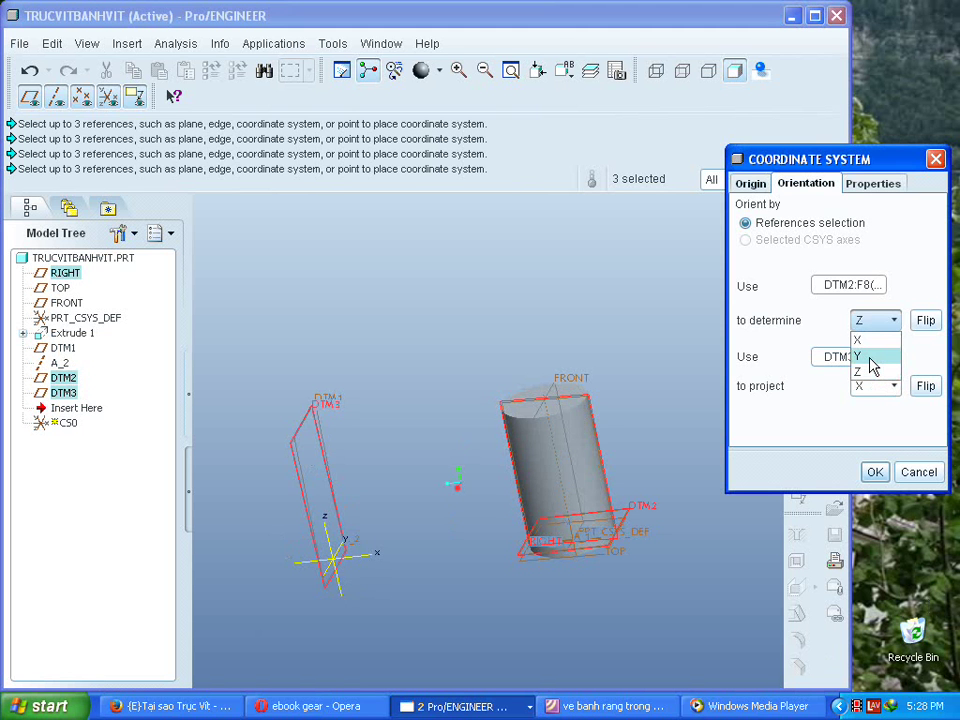
pyautogui.click(859, 358)
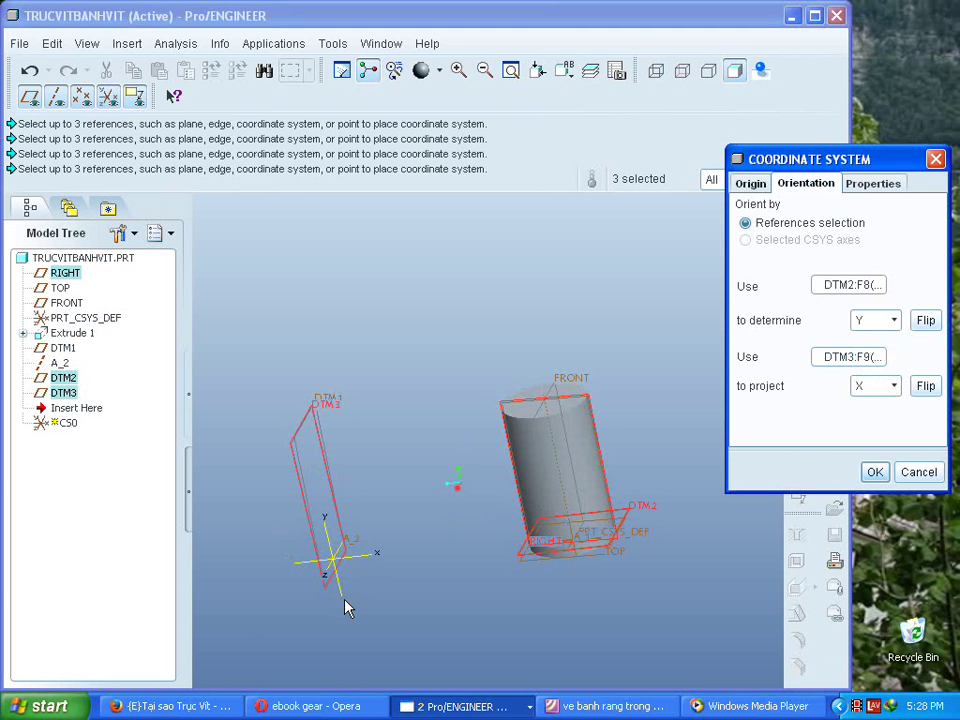
pyautogui.click(875, 472)
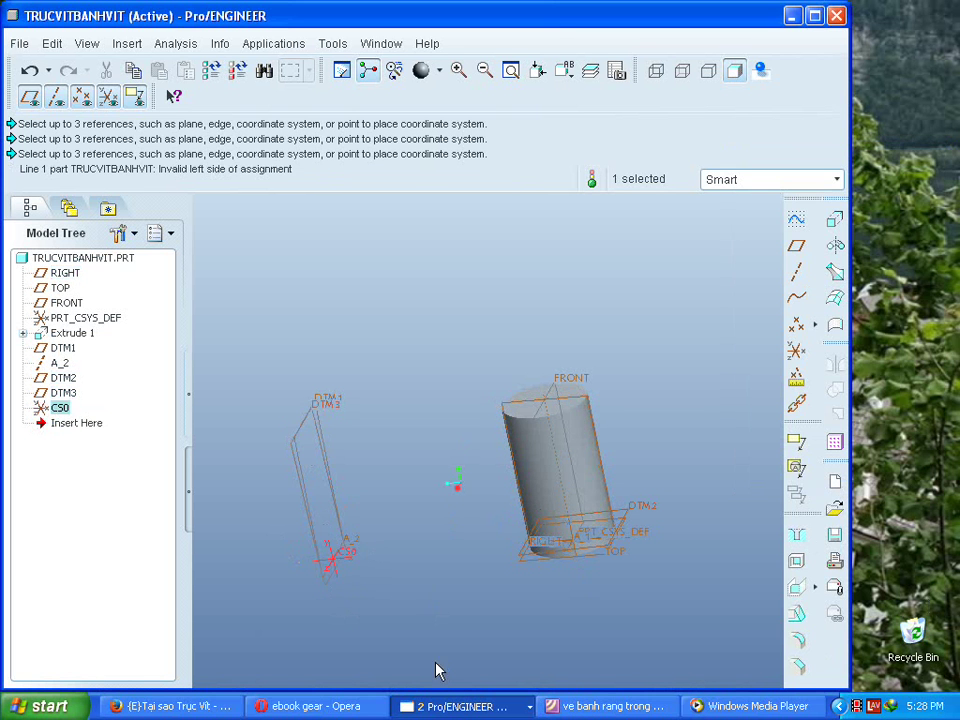
pyautogui.click(427, 574)
# Start a datum curve from equation referenced to coordinate system CS0, using the cylindrical type.
pyautogui.moveTo(427, 574); pyautogui.dragTo(404, 604, button='middle')
pyautogui.scroll(-3, 376, 582)
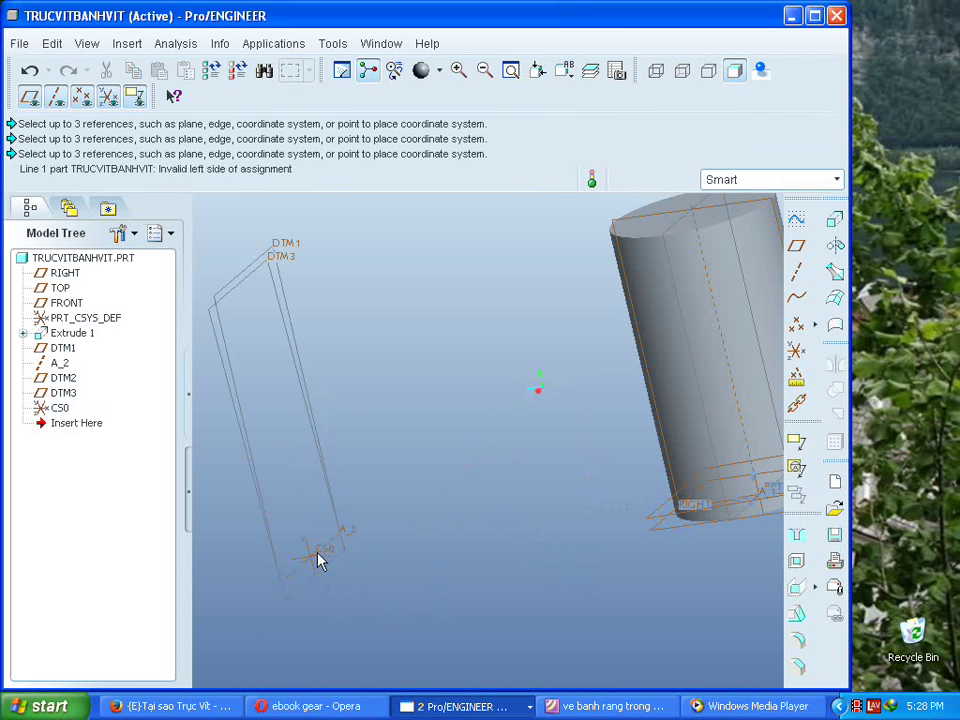
pyautogui.scroll(3, 430, 578)
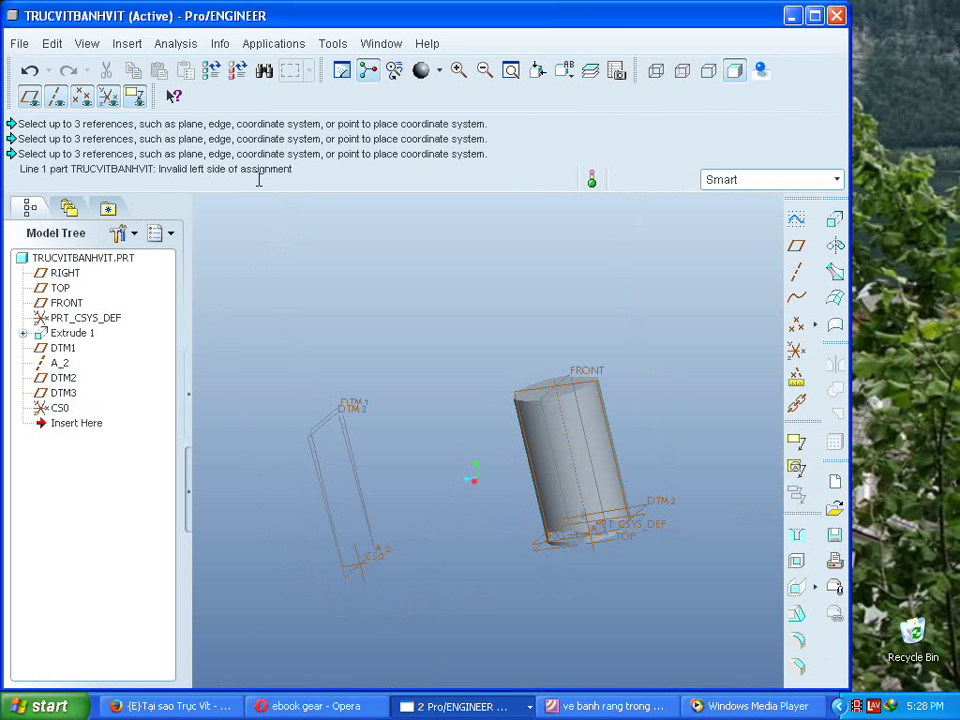
pyautogui.click(796, 296)
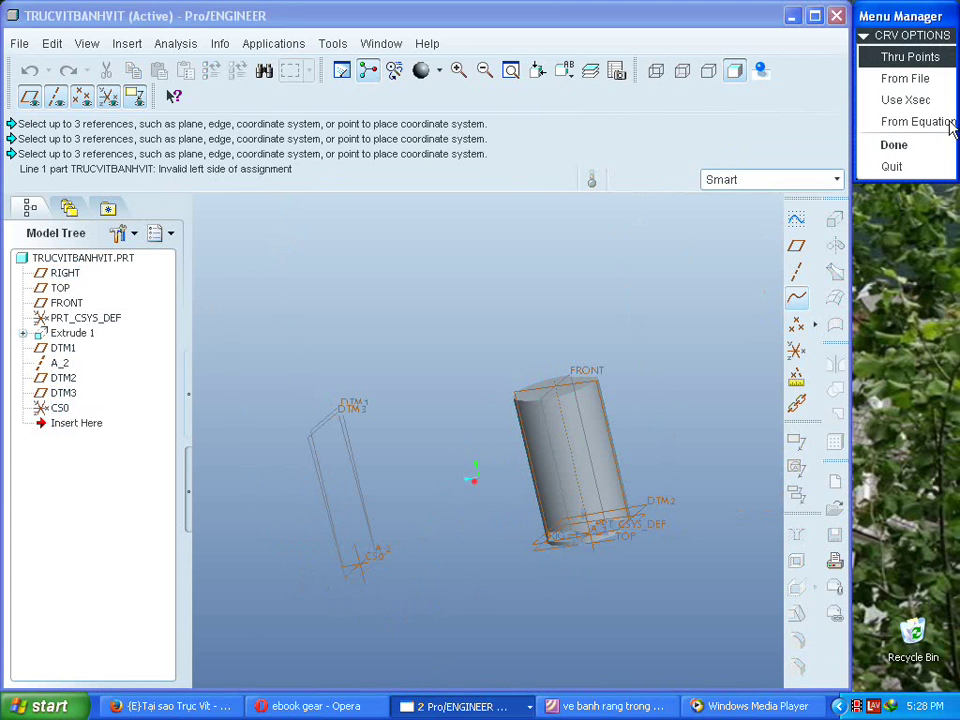
pyautogui.click(919, 120)
pyautogui.click(894, 144)
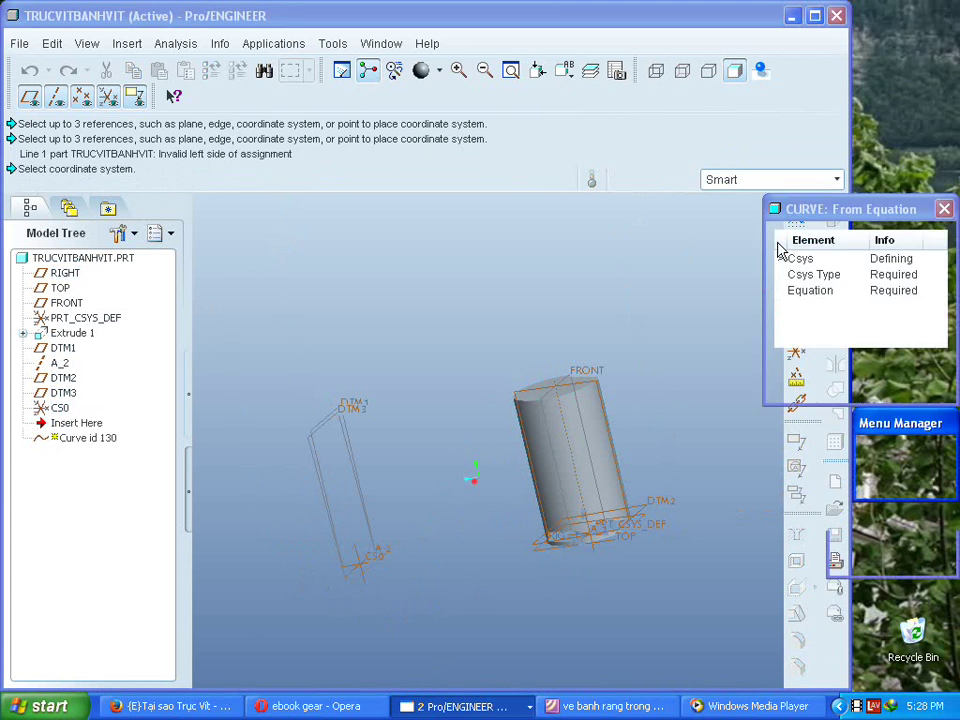
pyautogui.click(373, 557)
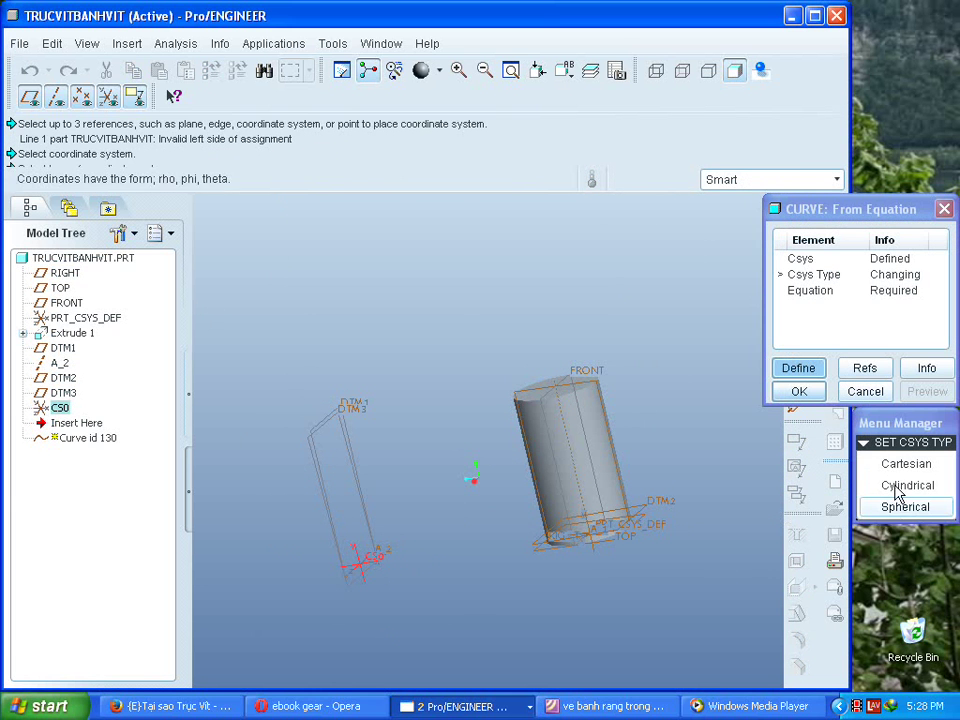
pyautogui.click(880, 485)
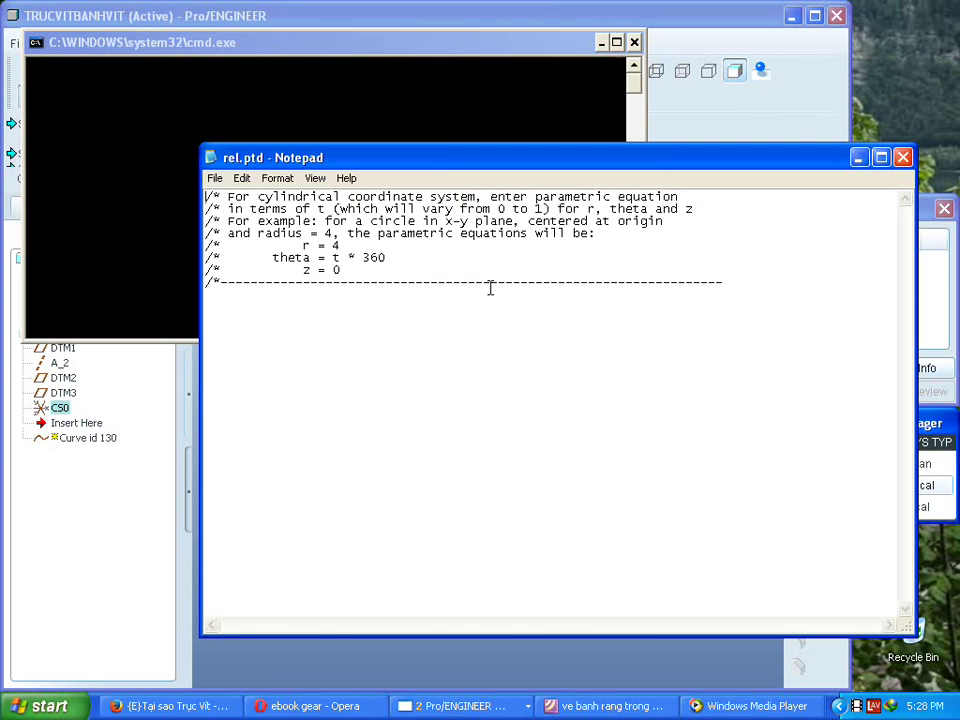
# Switch to the ebook gear in Opera and copy the straight-tooth involute equations, from rb=0.5*m*z1*cos(20) through R=rb*(1+a^2)^0.5.
pyautogui.click(258, 707)
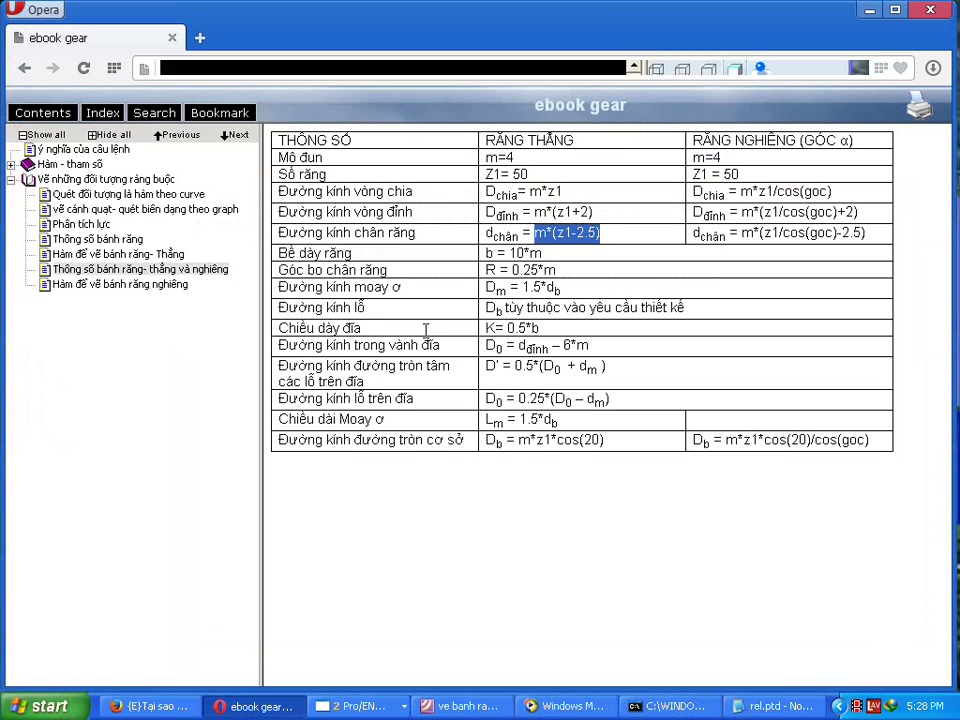
pyautogui.click(95, 254)
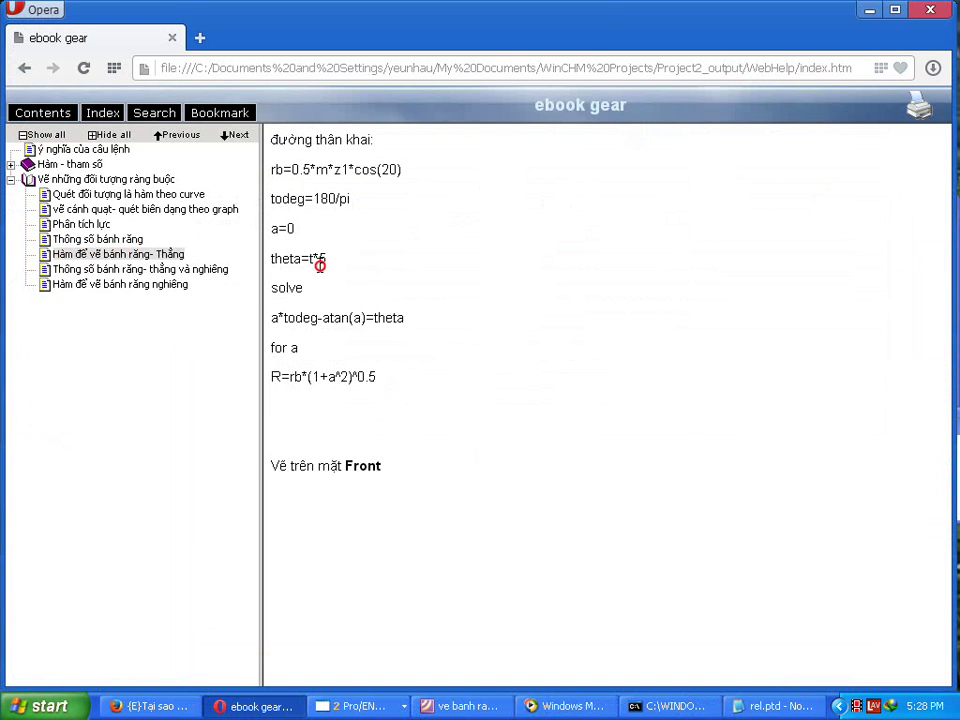
pyautogui.moveTo(272, 405); pyautogui.dragTo(277, 170)
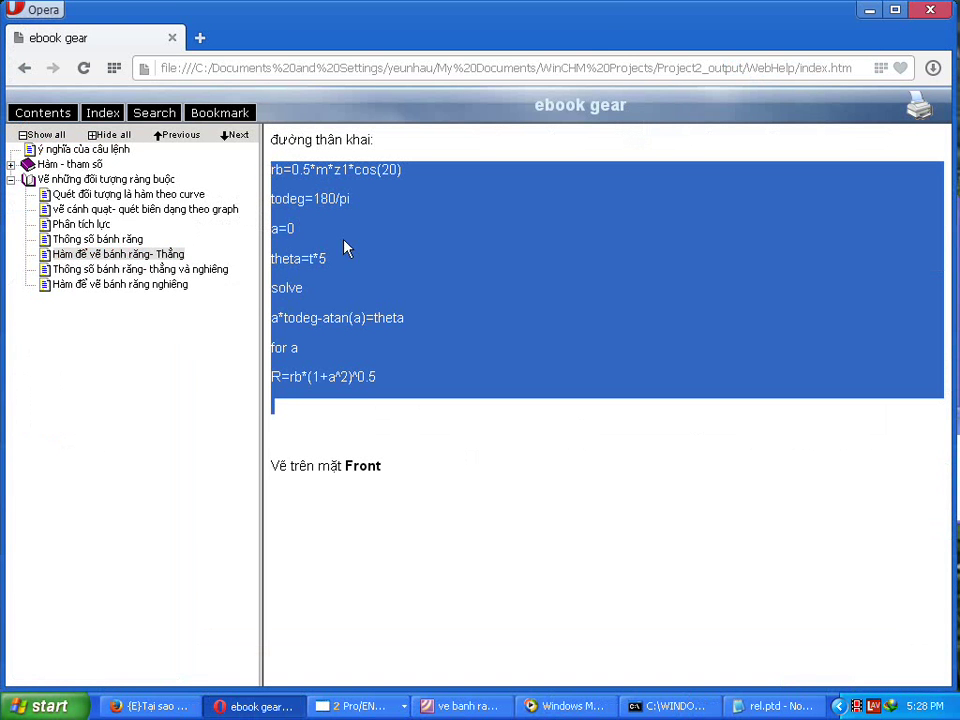
pyautogui.rightClick(318, 195)
pyautogui.click(356, 256)
# Paste the copied involute equations into rel.ptd in Notepad, save and close the file, and complete the equation curve.
pyautogui.click(267, 709)
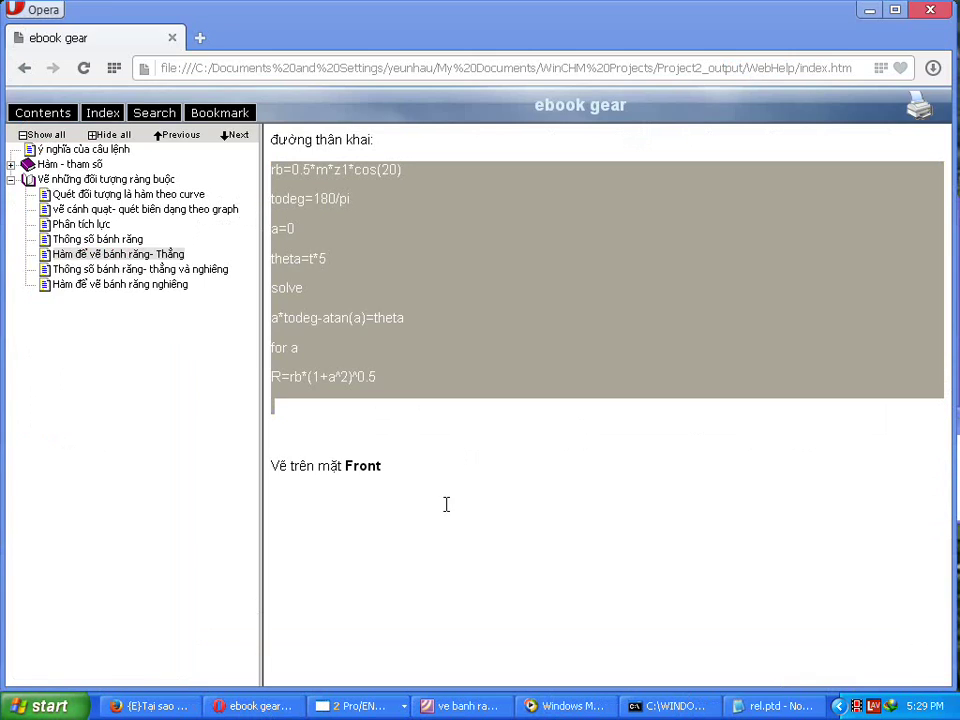
pyautogui.rightClick(325, 337)
pyautogui.click(365, 408)
pyautogui.click(215, 176)
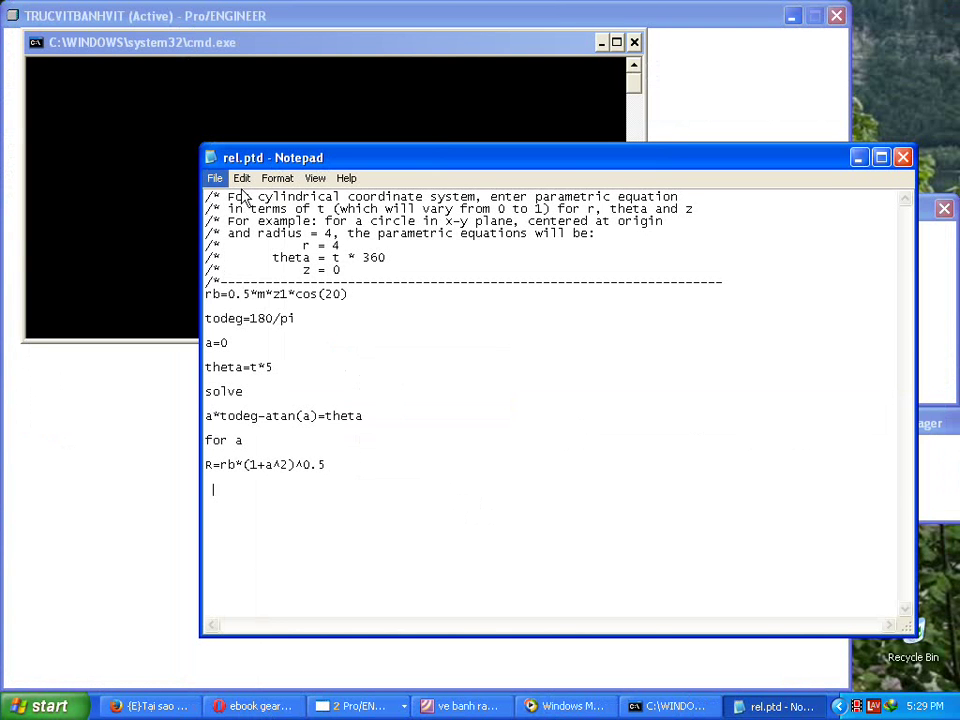
pyautogui.click(215, 178)
pyautogui.click(236, 229)
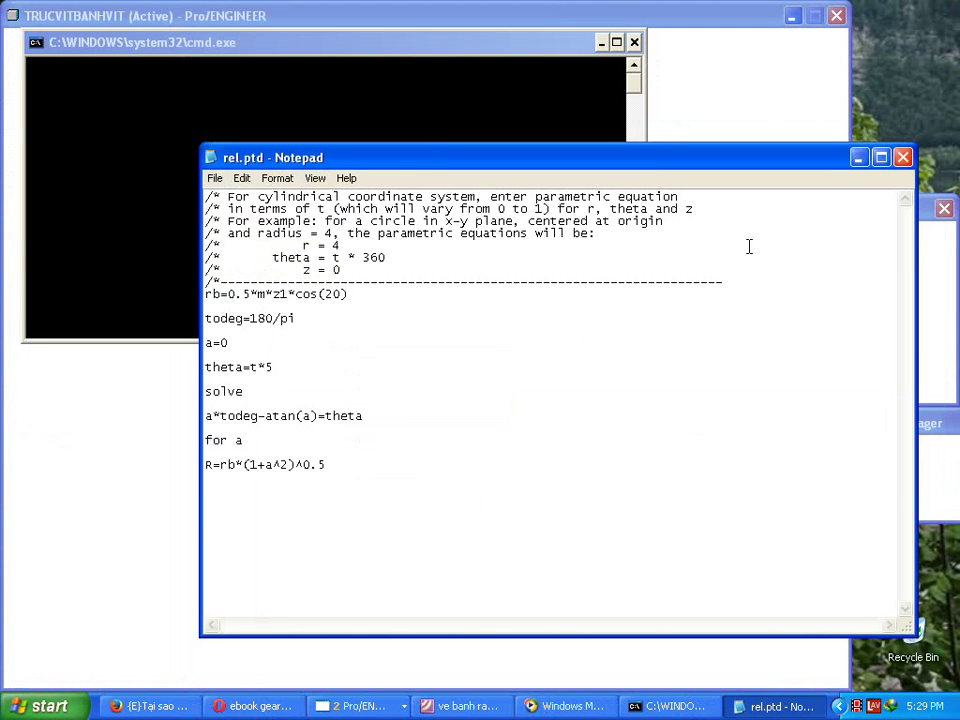
pyautogui.click(903, 158)
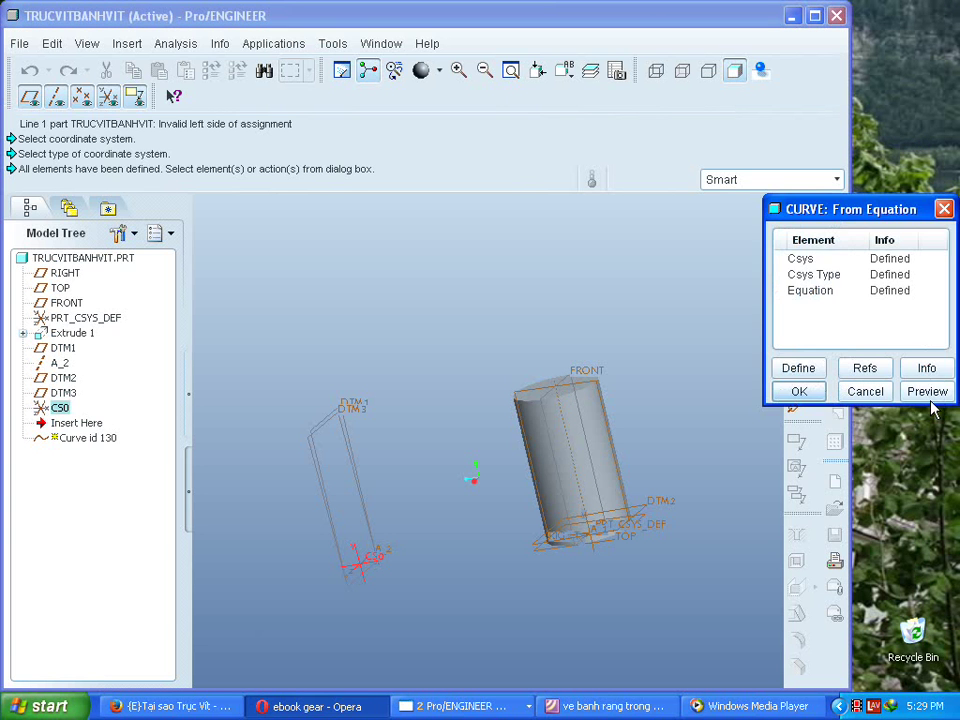
pyautogui.click(799, 391)
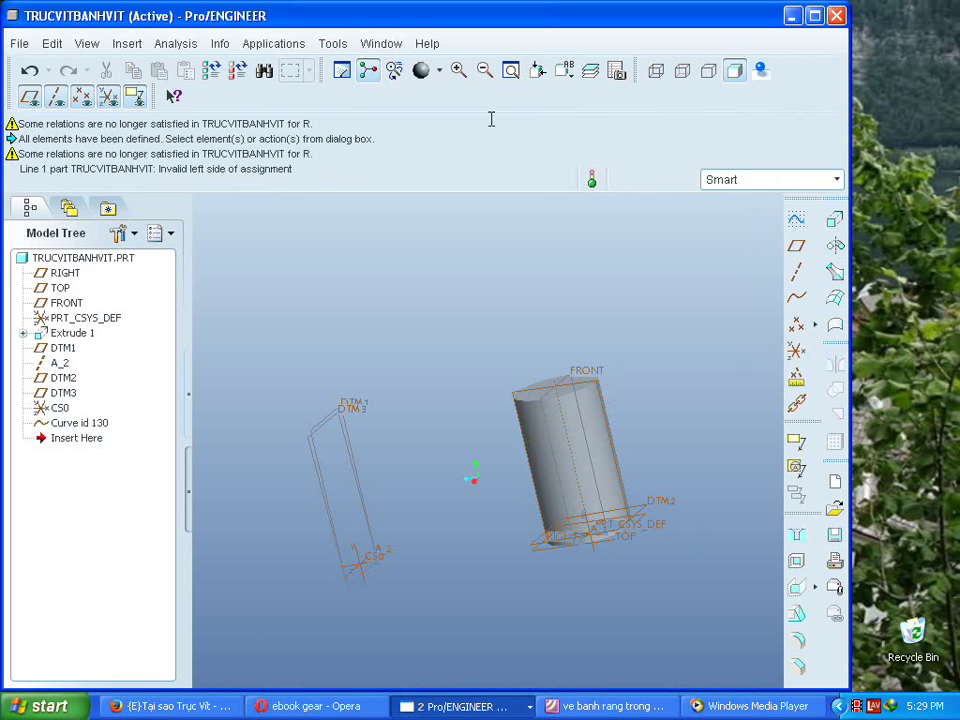
# View the model from TOP without hidden lines and highlight the new equation curve to check its position.
pyautogui.click(564, 70)
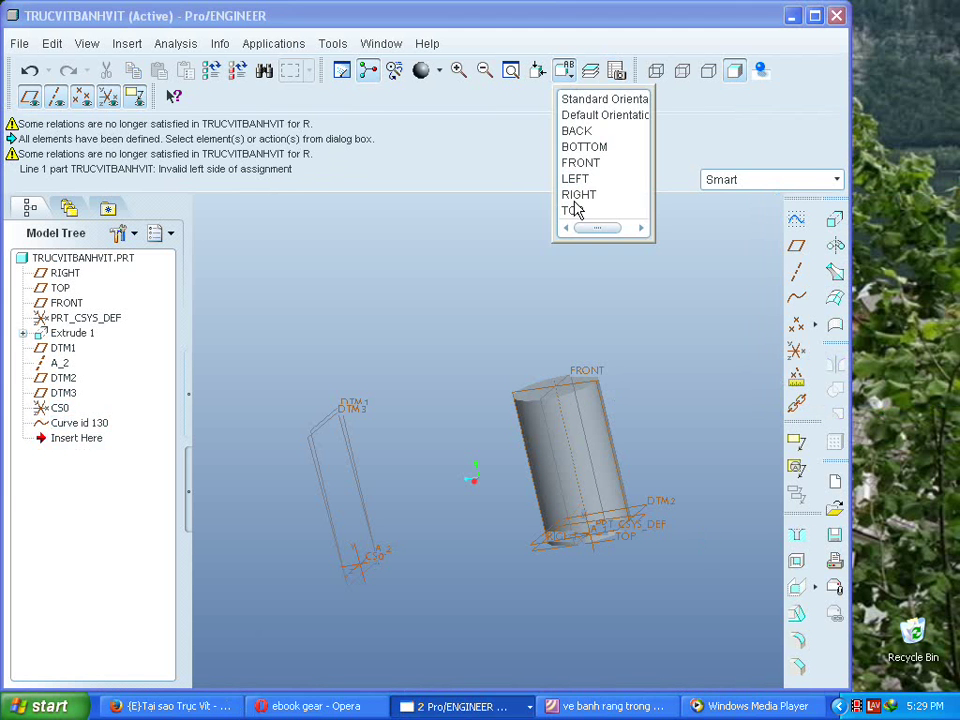
pyautogui.click(574, 210)
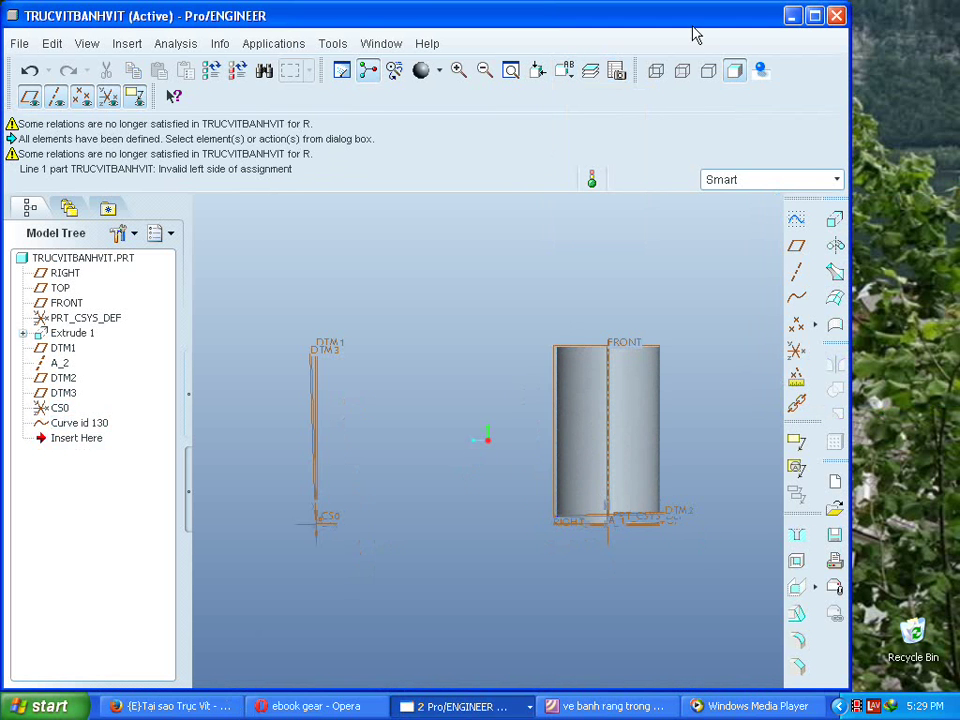
pyautogui.click(708, 70)
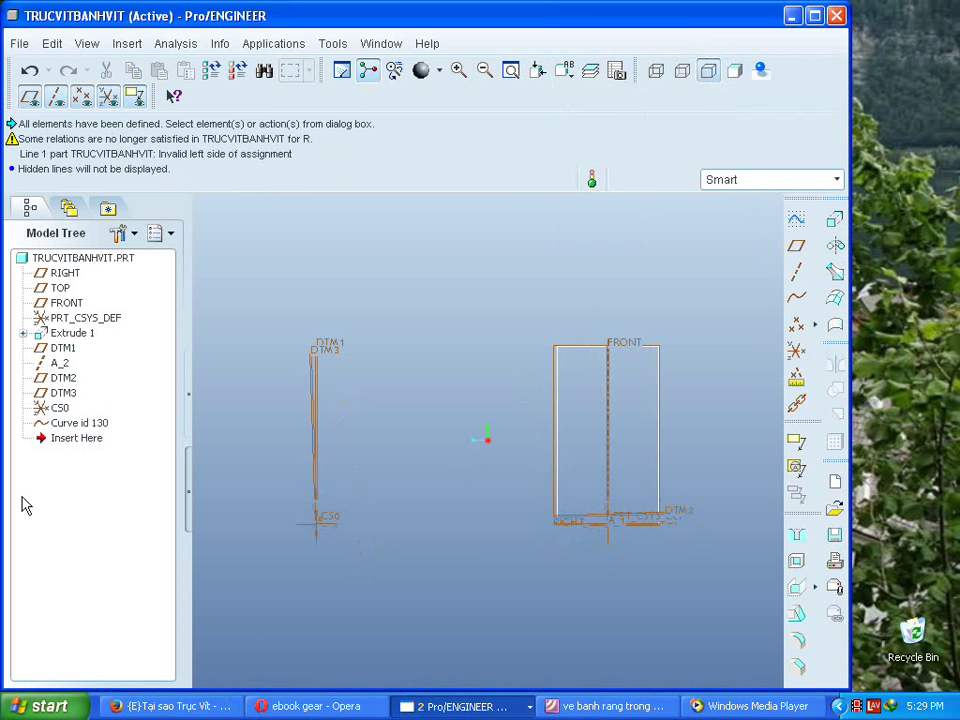
pyautogui.click(86, 425)
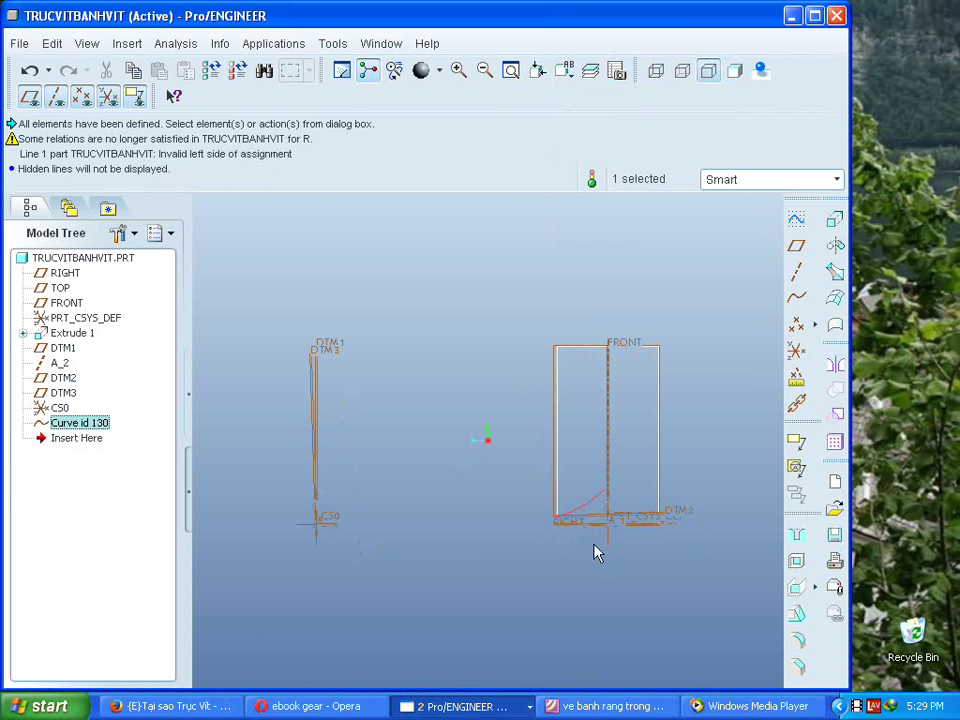
pyautogui.click(457, 456)
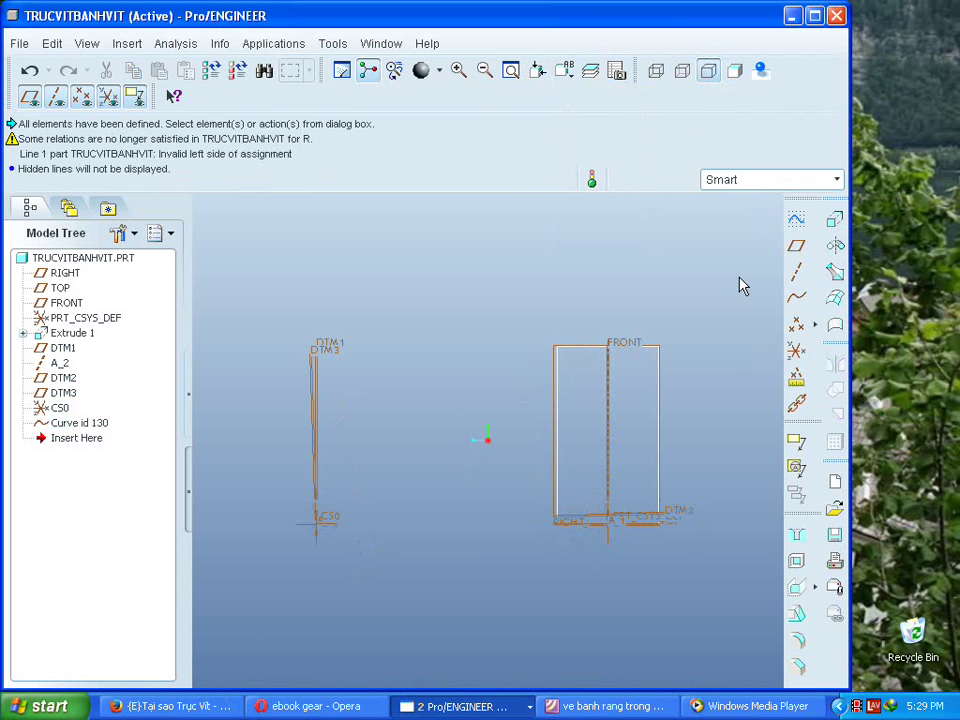
# Start a constant-pitch helical sweep cut and set up its profile sketch on the RIGHT plane.
pyautogui.click(120, 45)
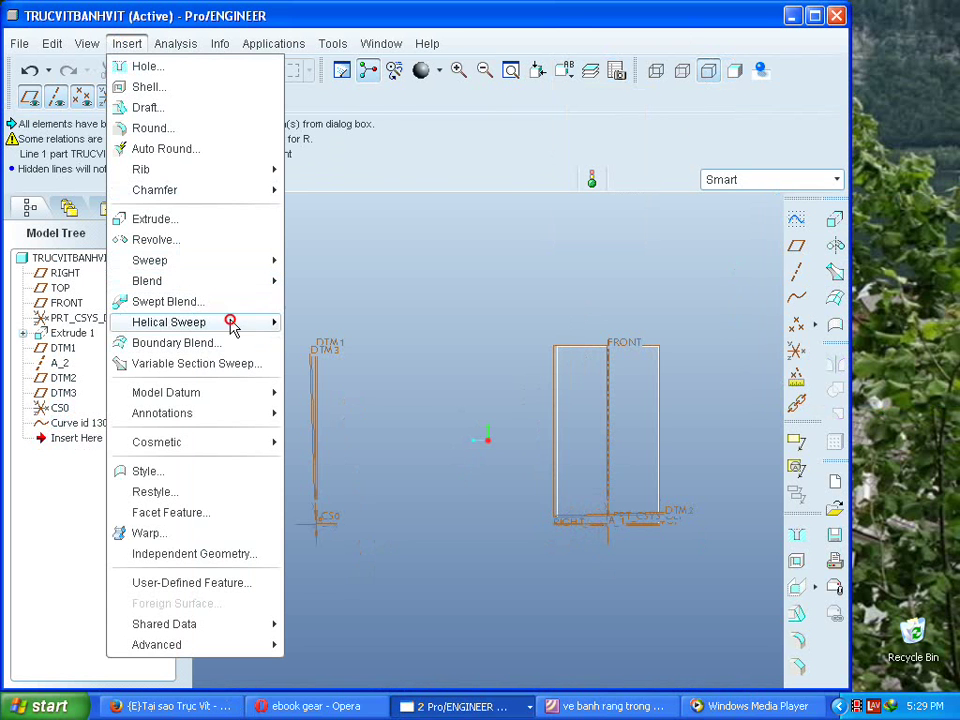
pyautogui.moveTo(231, 326)
pyautogui.click(343, 362)
pyautogui.click(894, 598)
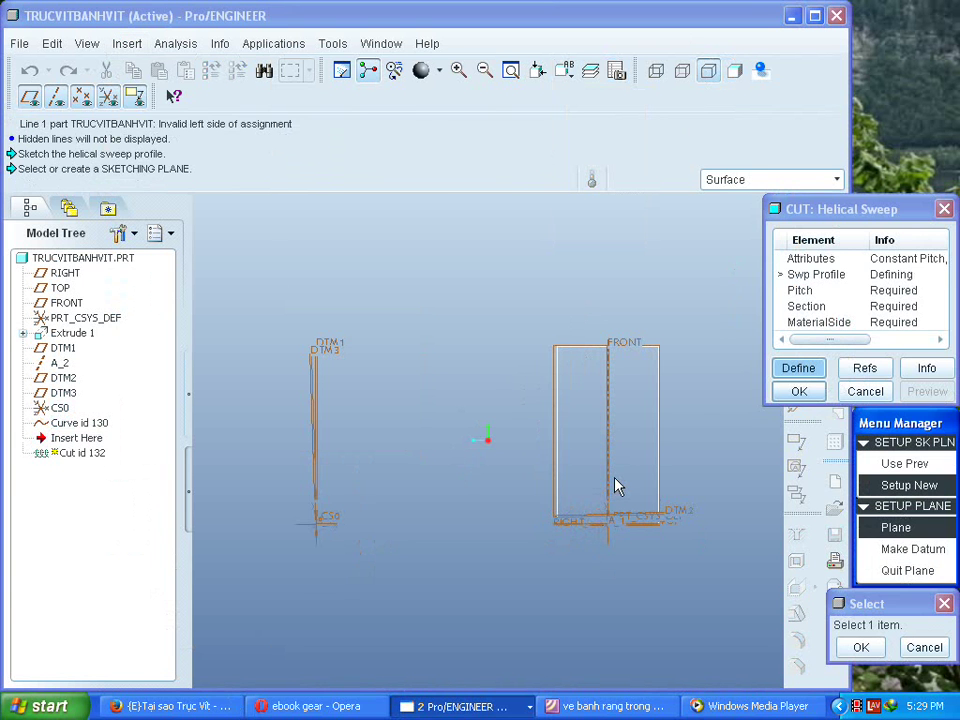
pyautogui.moveTo(632, 394); pyautogui.dragTo(549, 381, button='middle')
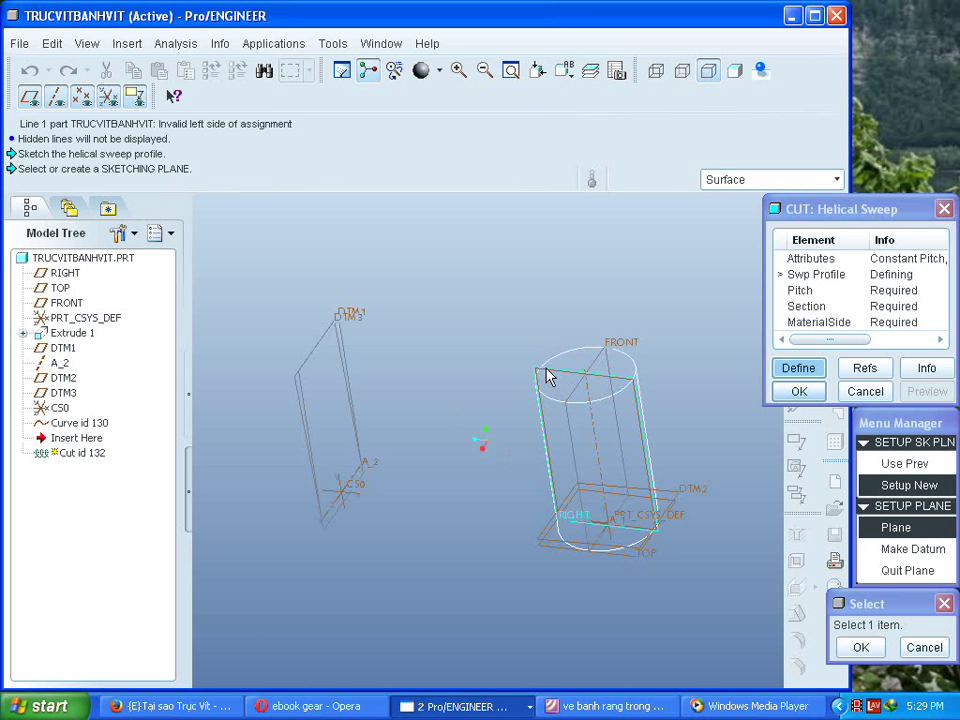
pyautogui.click(548, 377)
pyautogui.click(896, 549)
pyautogui.click(897, 615)
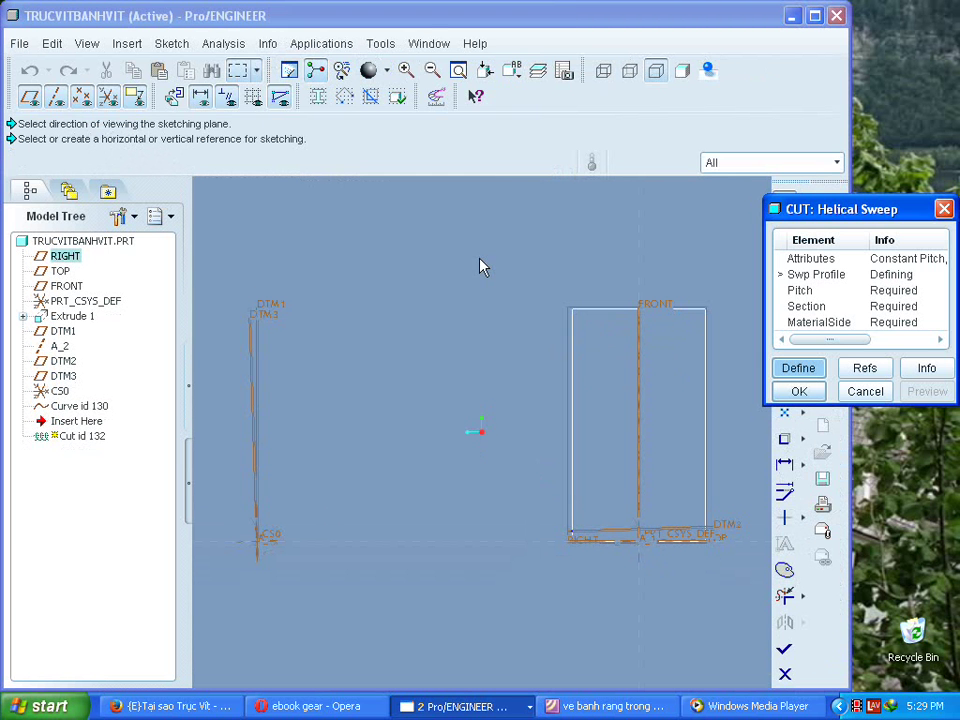
# Add the side surface of the extruded cylinder as a reference for the sweep profile sketch.
pyautogui.rightClick(478, 258)
pyautogui.click(536, 332)
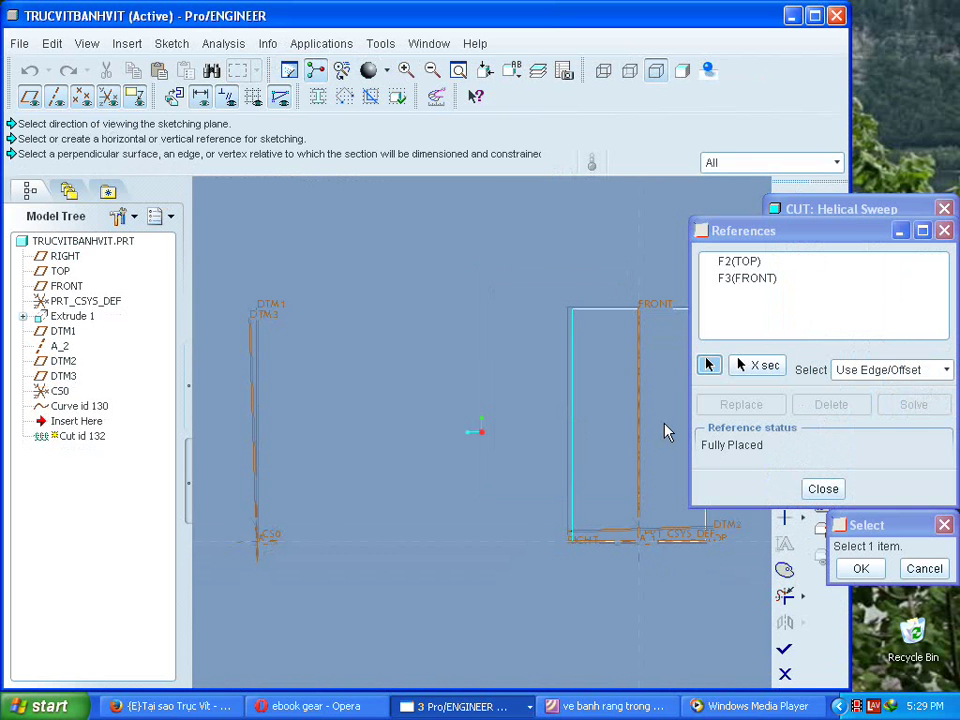
pyautogui.click(617, 496)
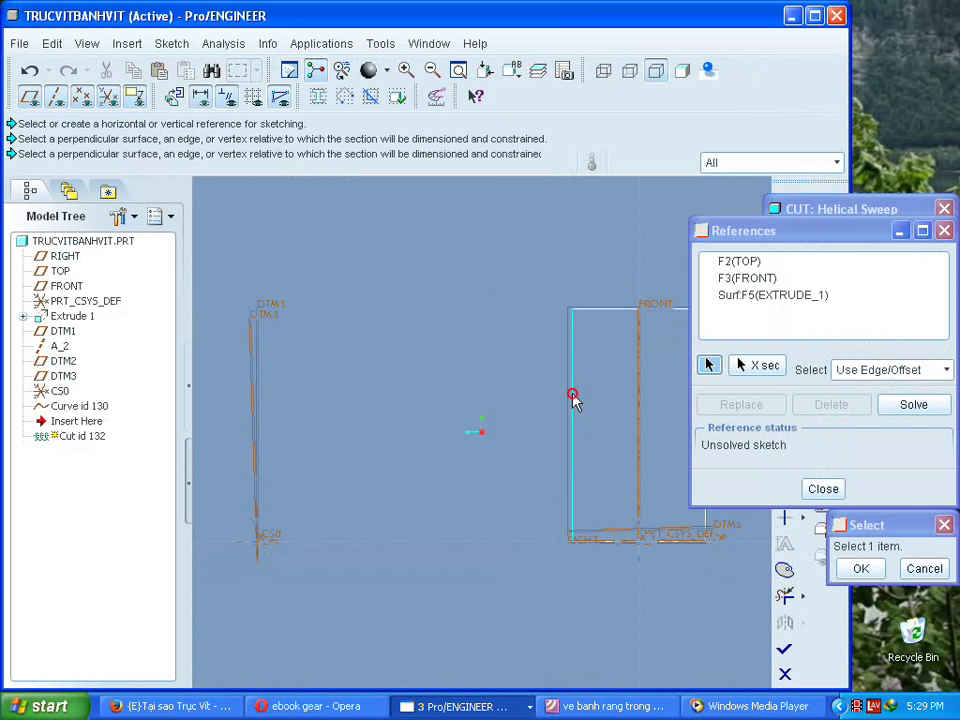
pyautogui.click(823, 489)
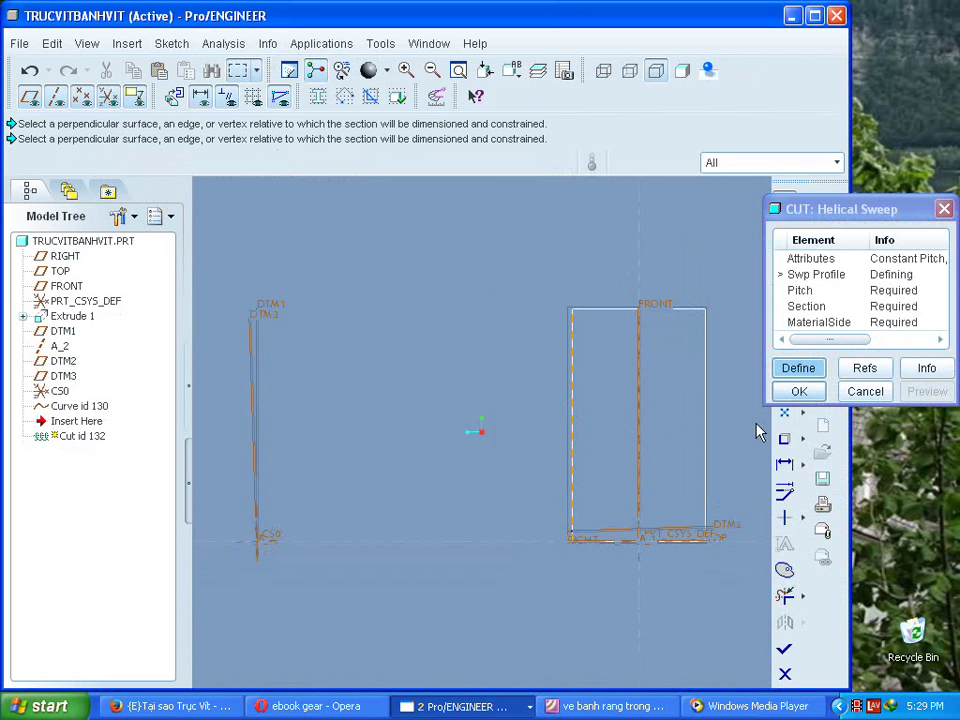
# Sketch a vertical centerline on the cylinder's axis and a profile line along its side from the TOP plane to the upper edge.
pyautogui.moveTo(808, 212)
pyautogui.mouseDown()
pyautogui.moveTo(939, 208)
pyautogui.moveTo(927, 208)
pyautogui.mouseUp()
pyautogui.click(790, 226)
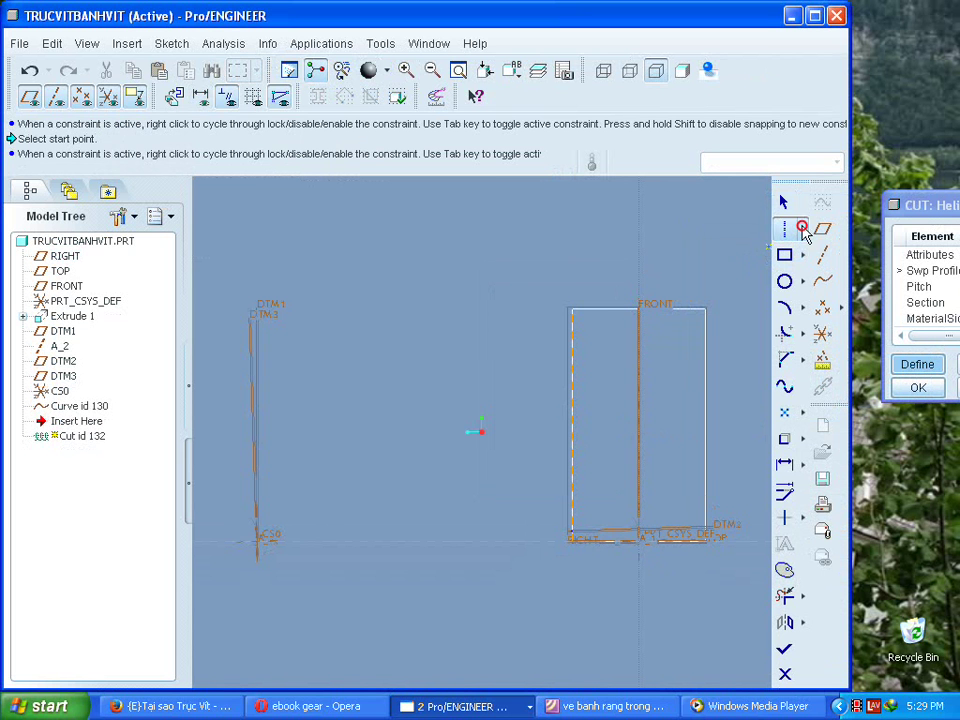
pyautogui.click(802, 229)
pyautogui.scroll(-3, 561, 529)
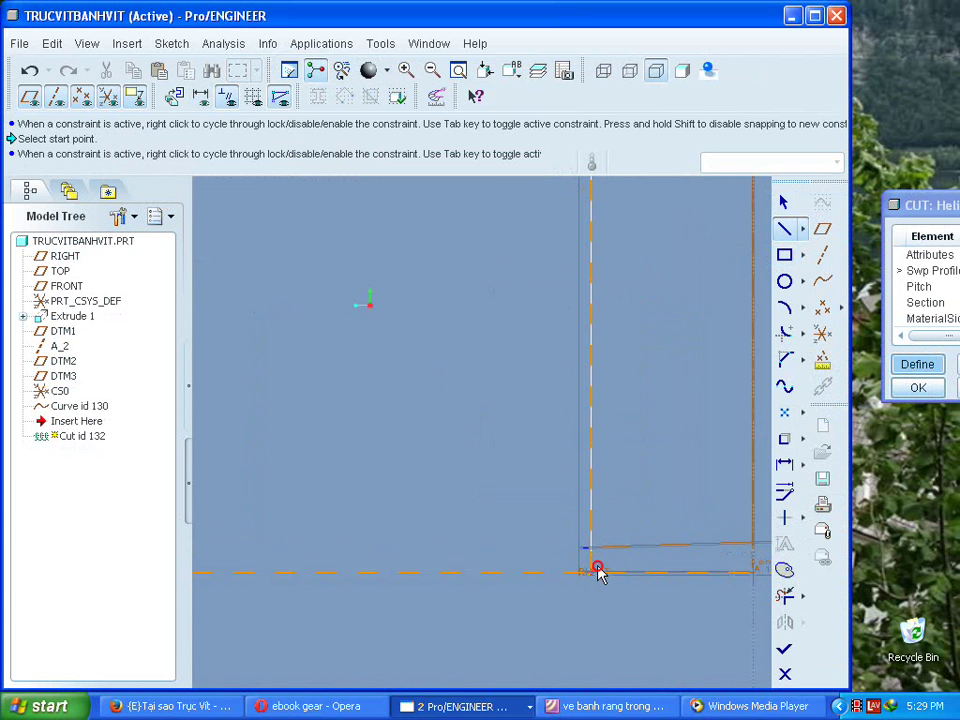
pyautogui.click(597, 571)
pyautogui.scroll(4, 626, 403)
pyautogui.click(624, 247)
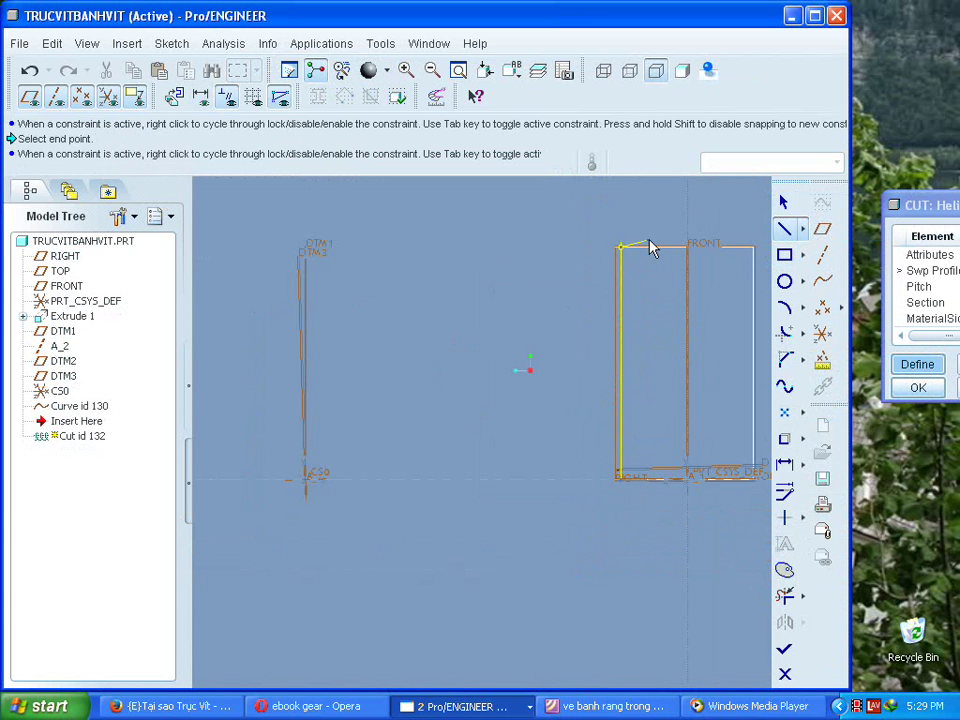
# Finish the sweep profile sketch and set the helical cut's pitch to m*pi.
pyautogui.middleClick(574, 315)
pyautogui.middleClick(574, 315)
pyautogui.click(784, 650)
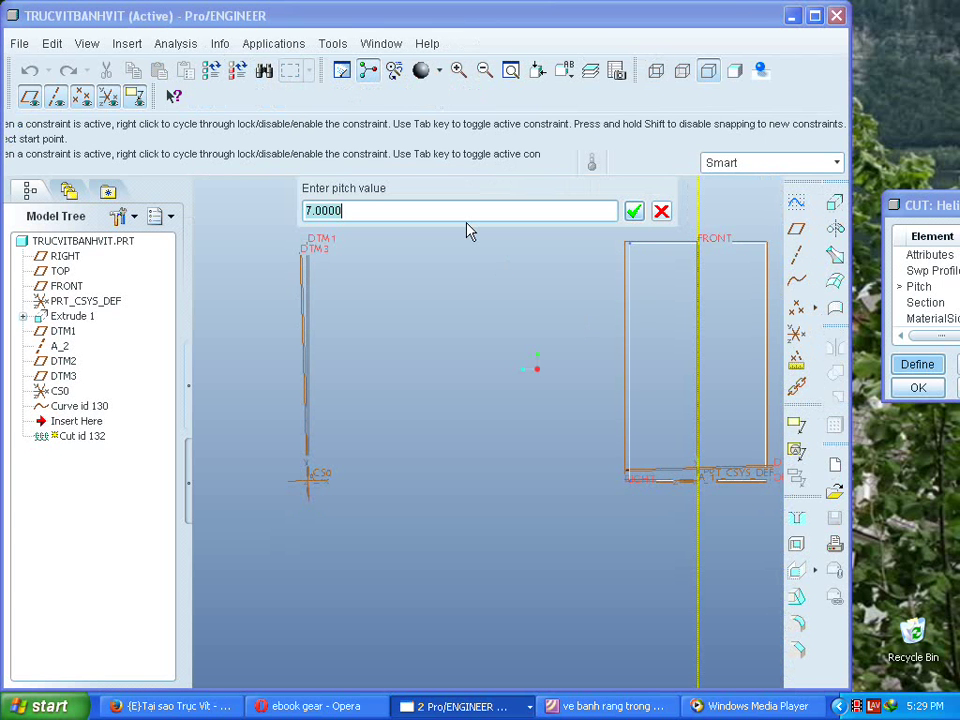
pyautogui.write('m*pi')
pyautogui.press('Return')
pyautogui.moveTo(926, 204); pyautogui.dragTo(750, 143)
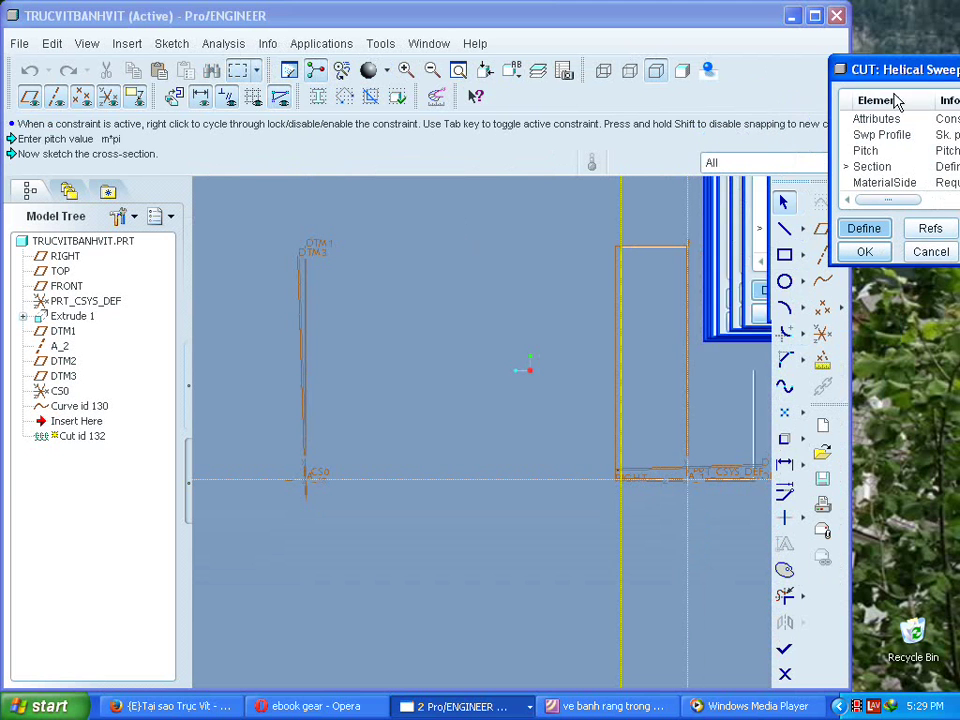
# Add the coordinate system CS0 as a reference for the helical cut's cross-section sketch.
pyautogui.scroll(-2, 614, 503)
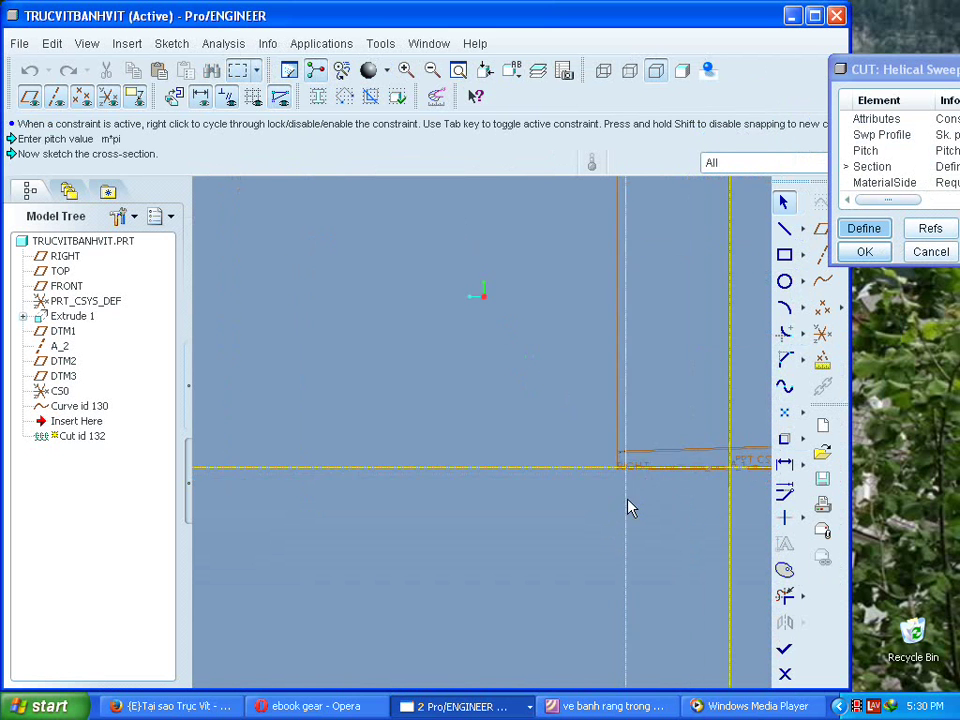
pyautogui.scroll(3, 643, 485)
pyautogui.rightClick(515, 340)
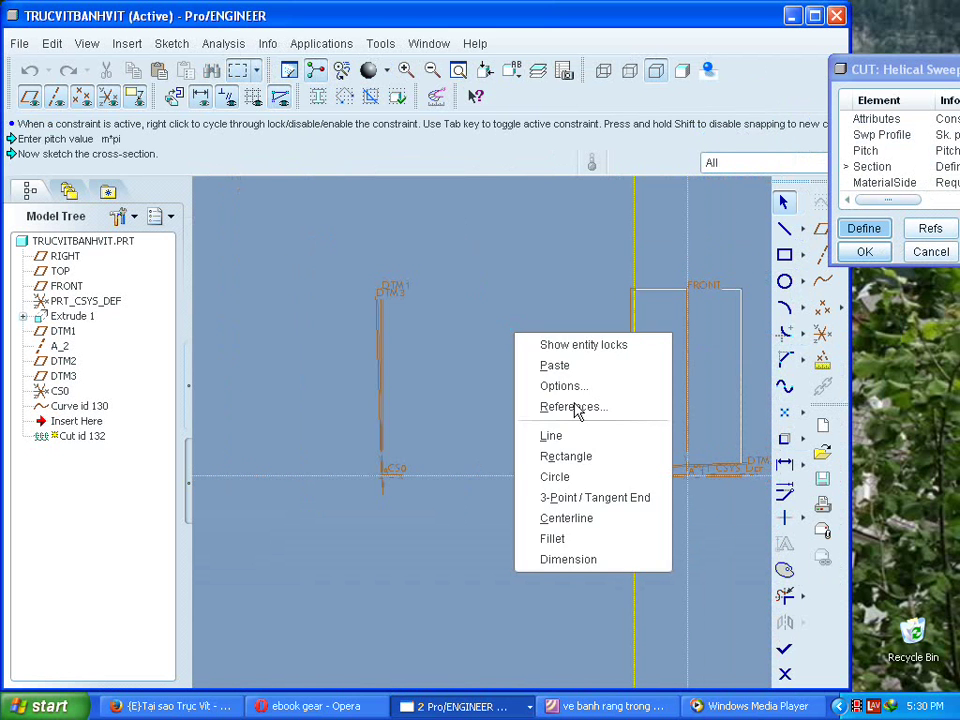
pyautogui.click(574, 407)
pyautogui.click(392, 474)
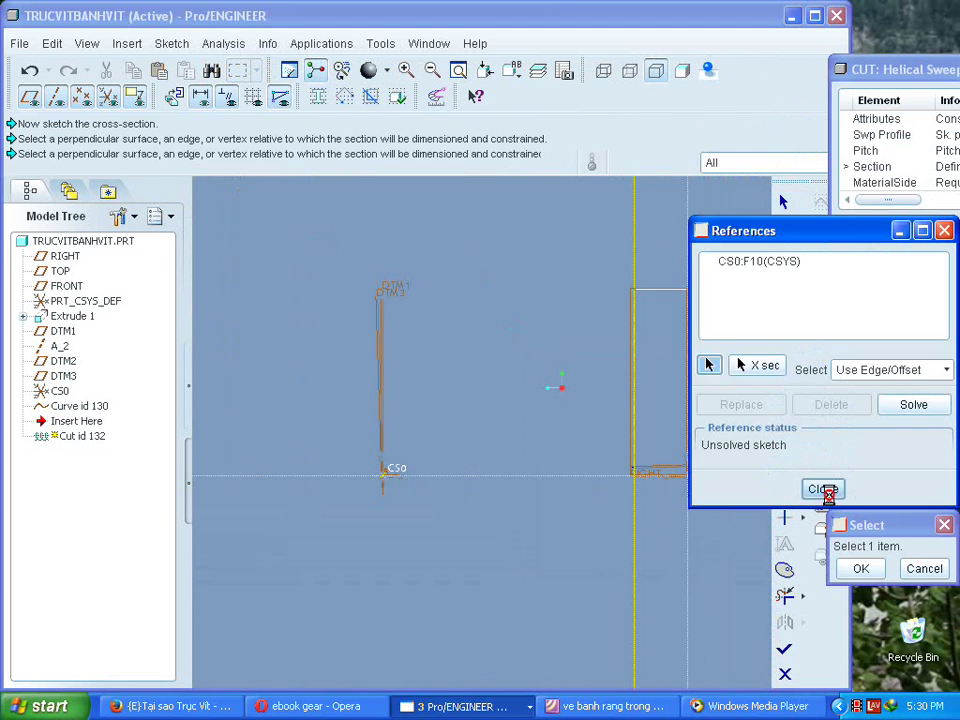
pyautogui.click(825, 489)
# Sketch two concentric circles centred on CS0, about 170 and about 109 in diameter.
pyautogui.click(784, 281)
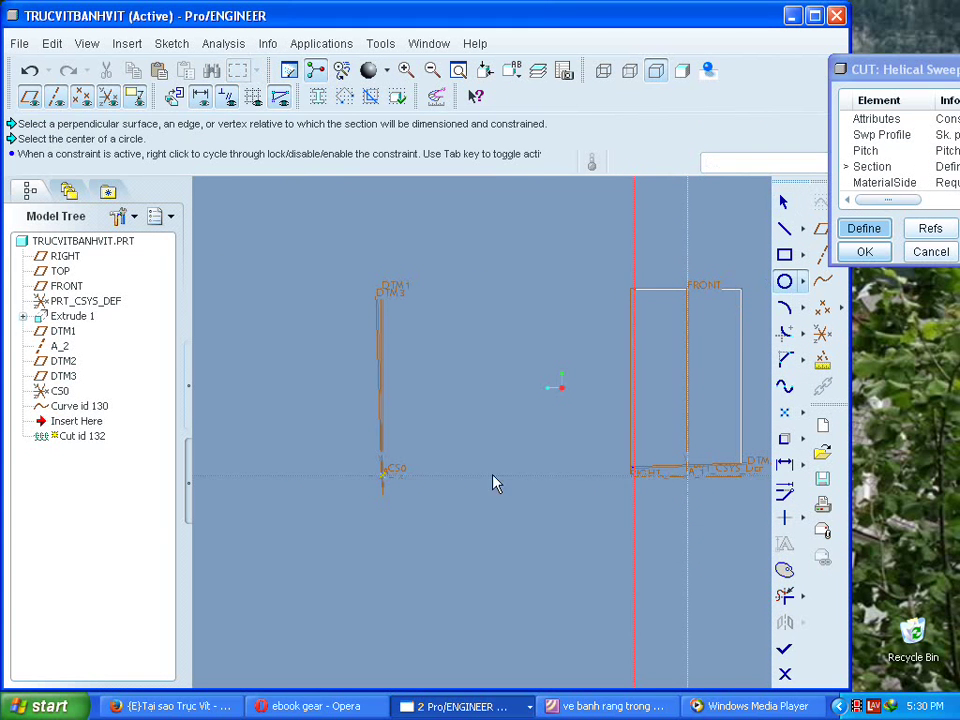
pyautogui.click(382, 474)
pyautogui.click(586, 352)
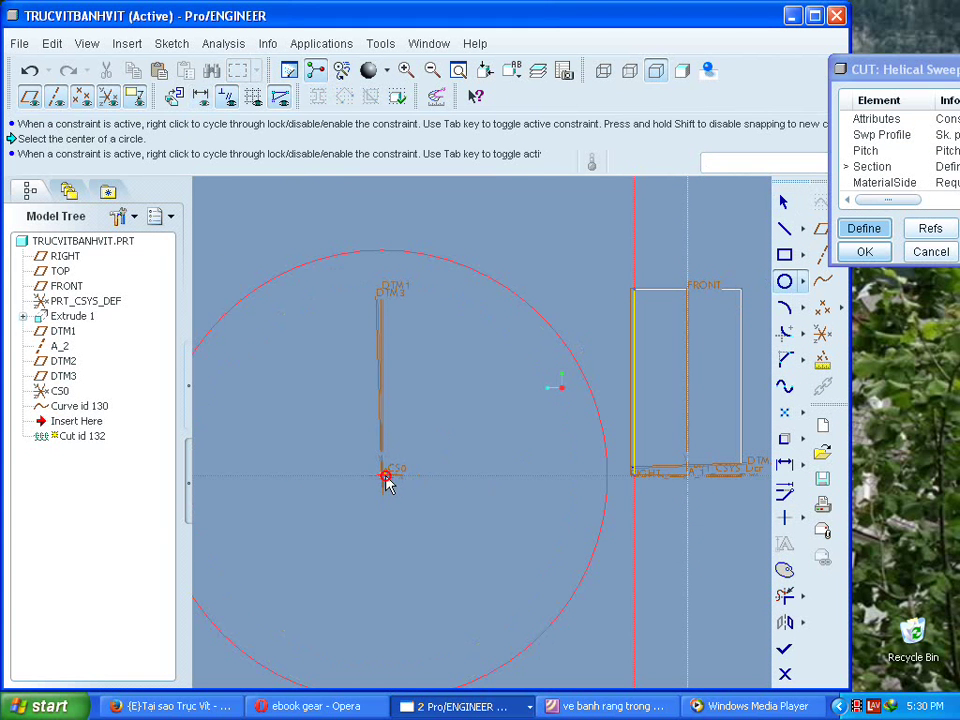
pyautogui.click(386, 478)
pyautogui.click(525, 398)
pyautogui.middleClick(446, 368)
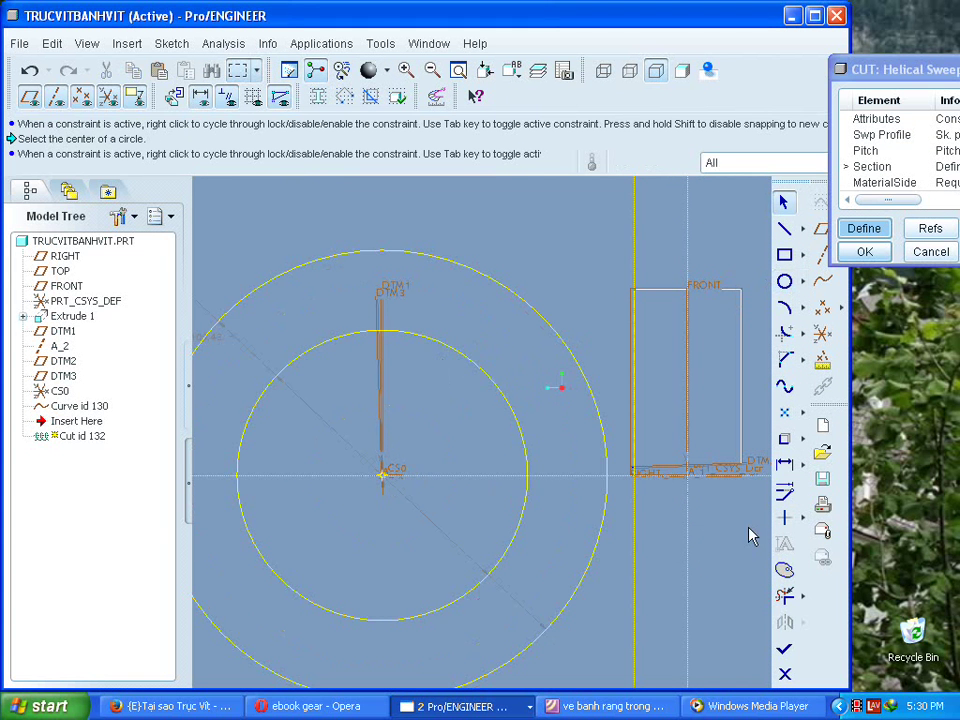
# Dimension the diameters of the inner and outer circles.
pyautogui.click(784, 464)
pyautogui.click(527, 465)
pyautogui.click(526, 462)
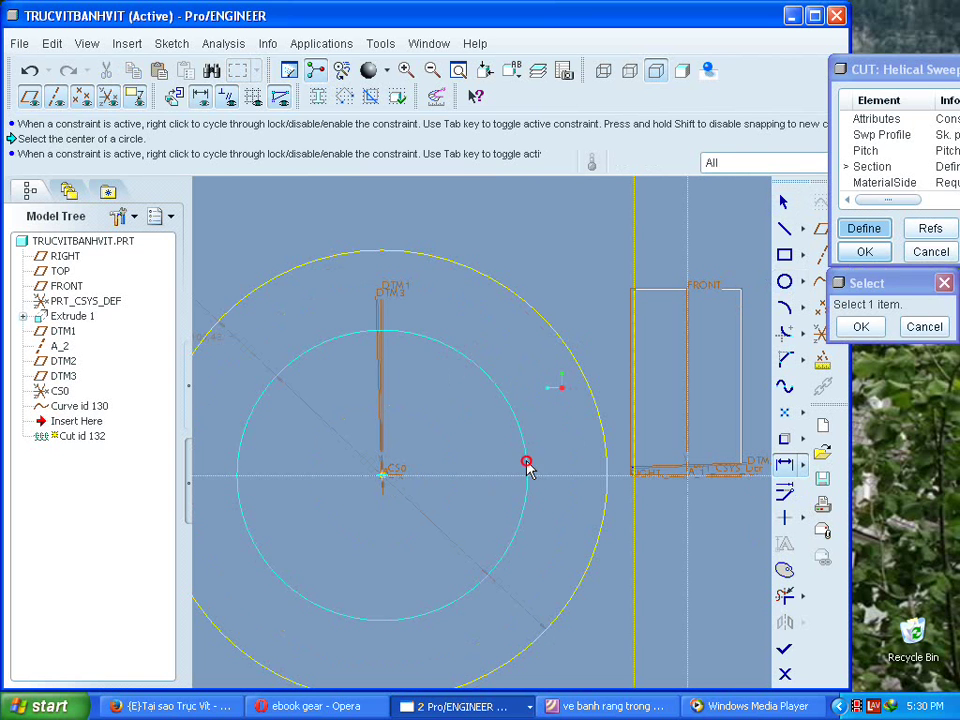
pyautogui.middleClick(539, 511)
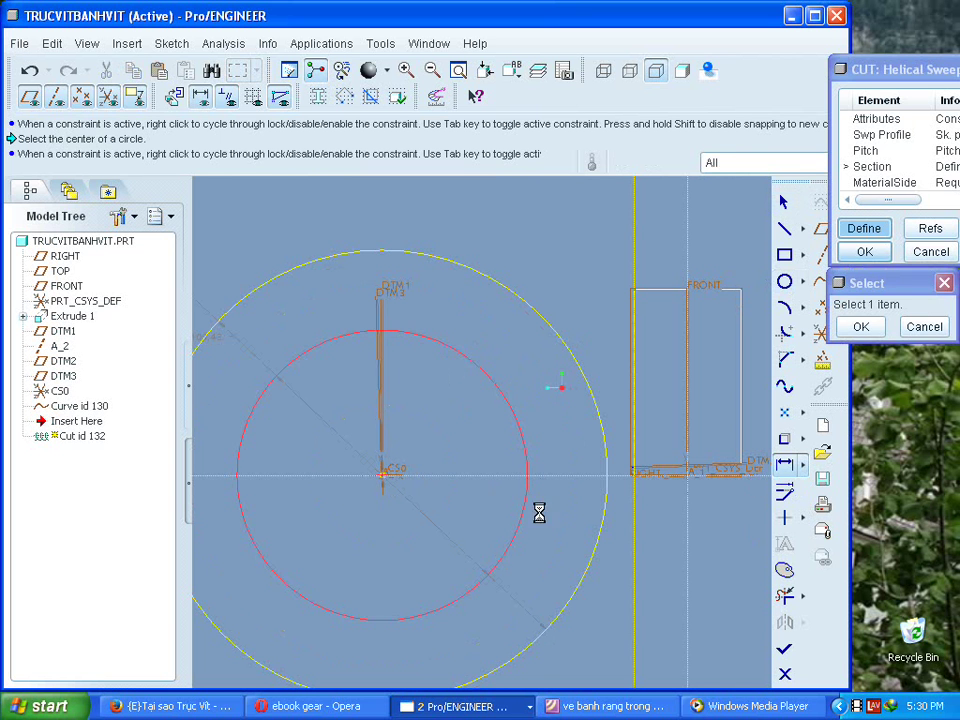
pyautogui.press('Return')
pyautogui.click(607, 453)
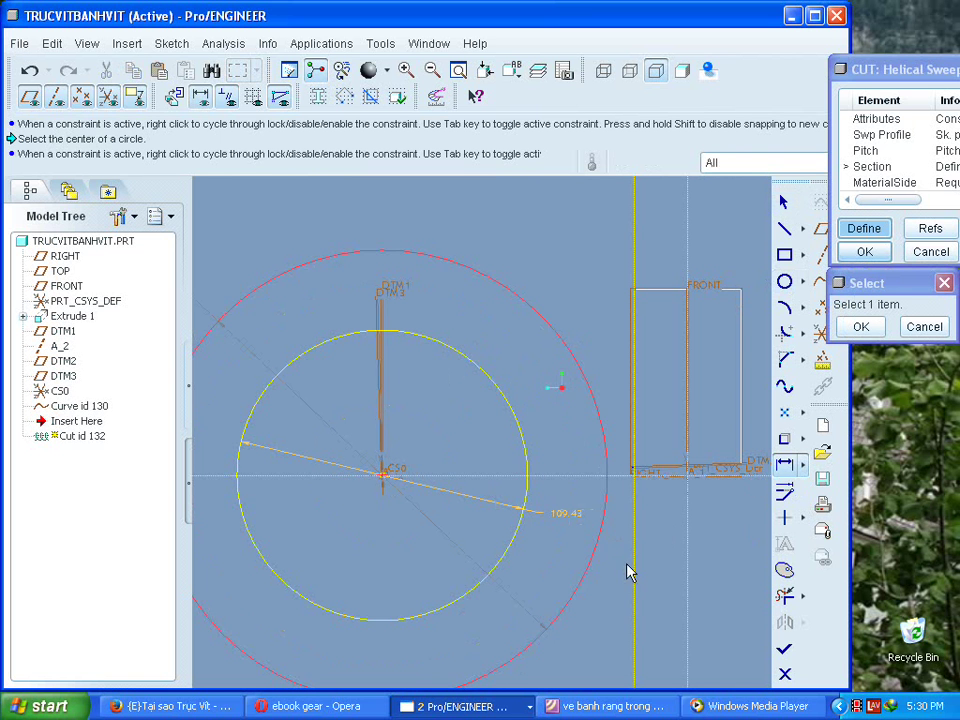
pyautogui.middleClick(621, 561)
pyautogui.middleClick(588, 487)
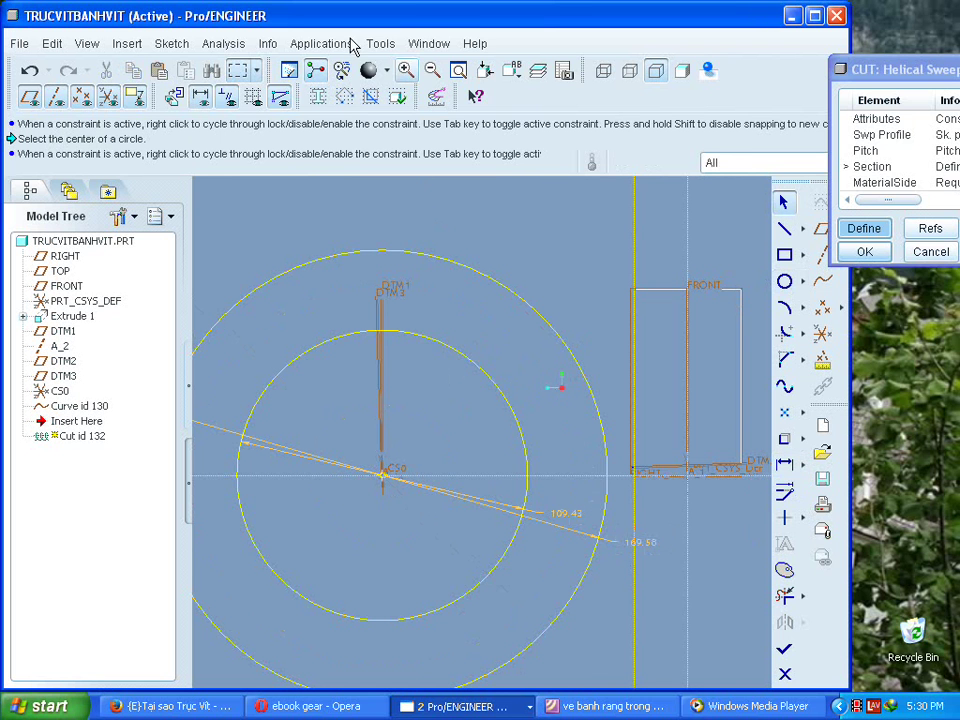
# Open the section's relations, collapse the local parameters and begin a relation for the inner circle's diameter with sd4=.
pyautogui.click(380, 43)
pyautogui.click(405, 66)
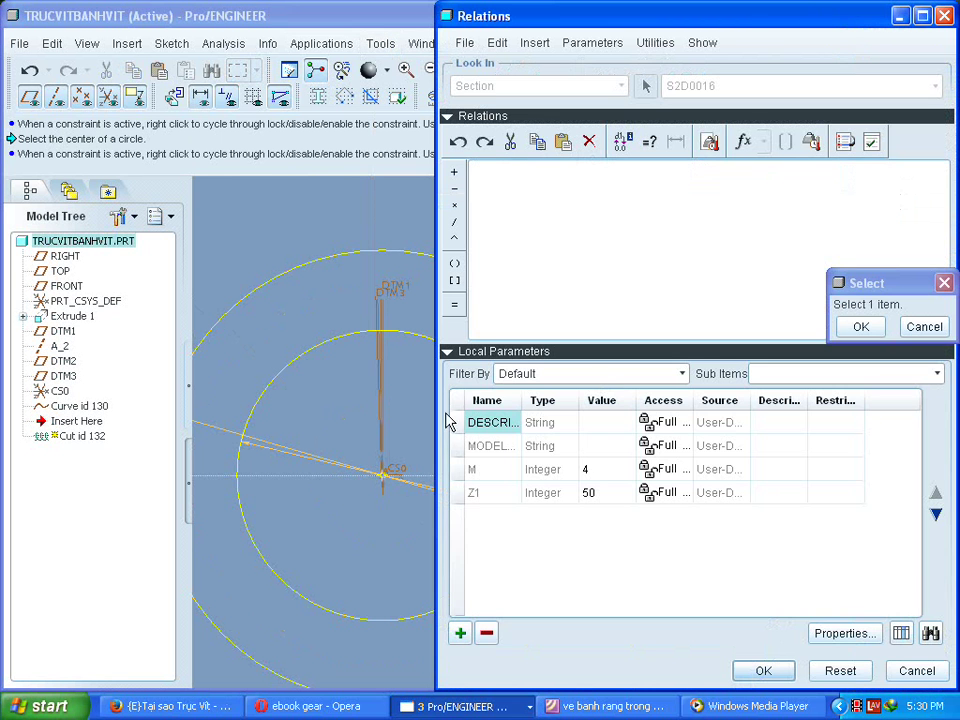
pyautogui.click(488, 351)
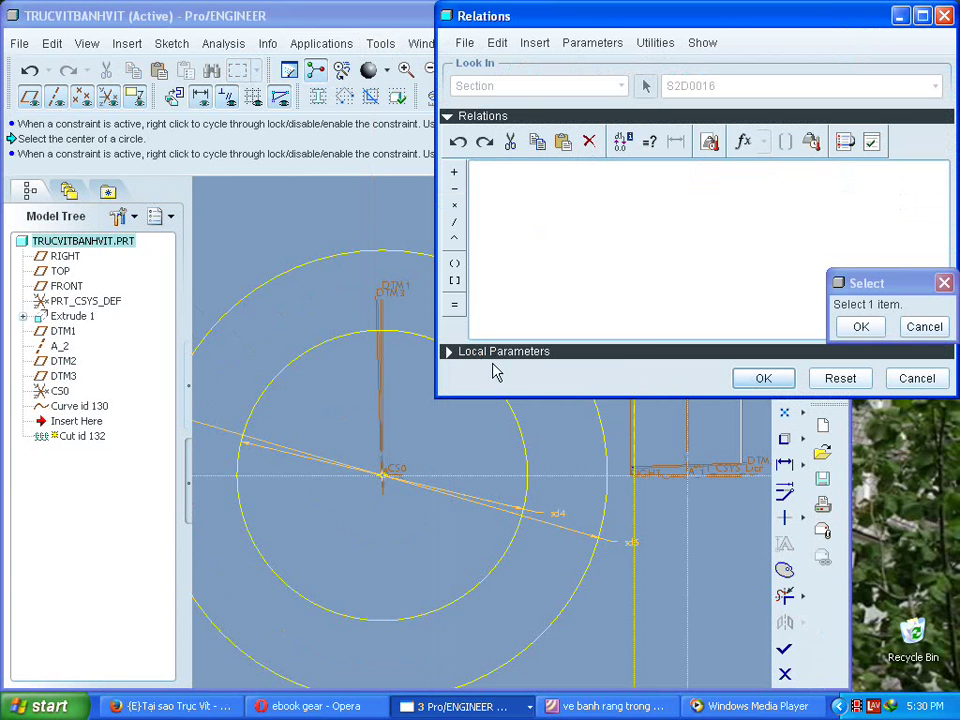
pyautogui.click(562, 519)
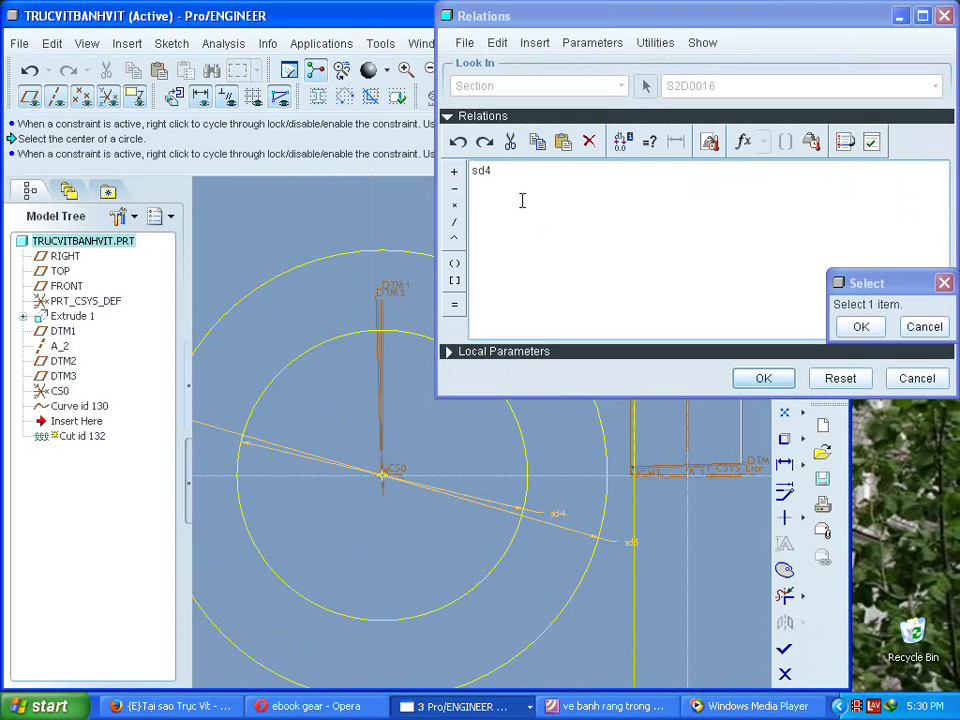
pyautogui.write('=')
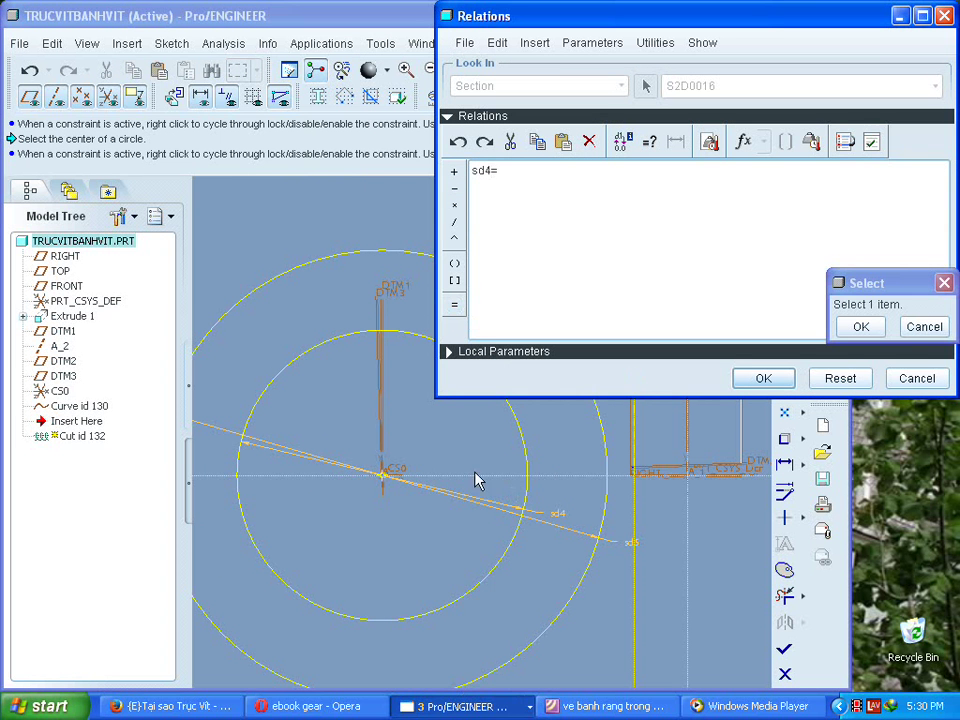
# Switch to Opera, copy the spur-gear root diameter formula m*(z1-2.5) from the ebook's parameter table, and complete the sd4 relation in Pro/ENGINEER with it.
pyautogui.click(315, 706)
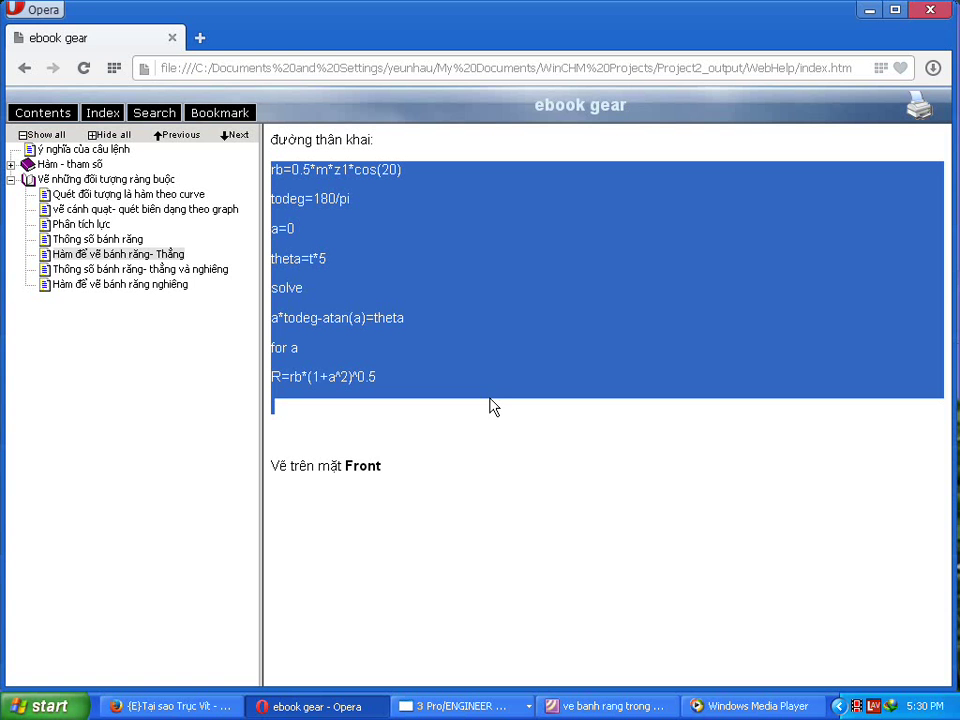
pyautogui.click(141, 270)
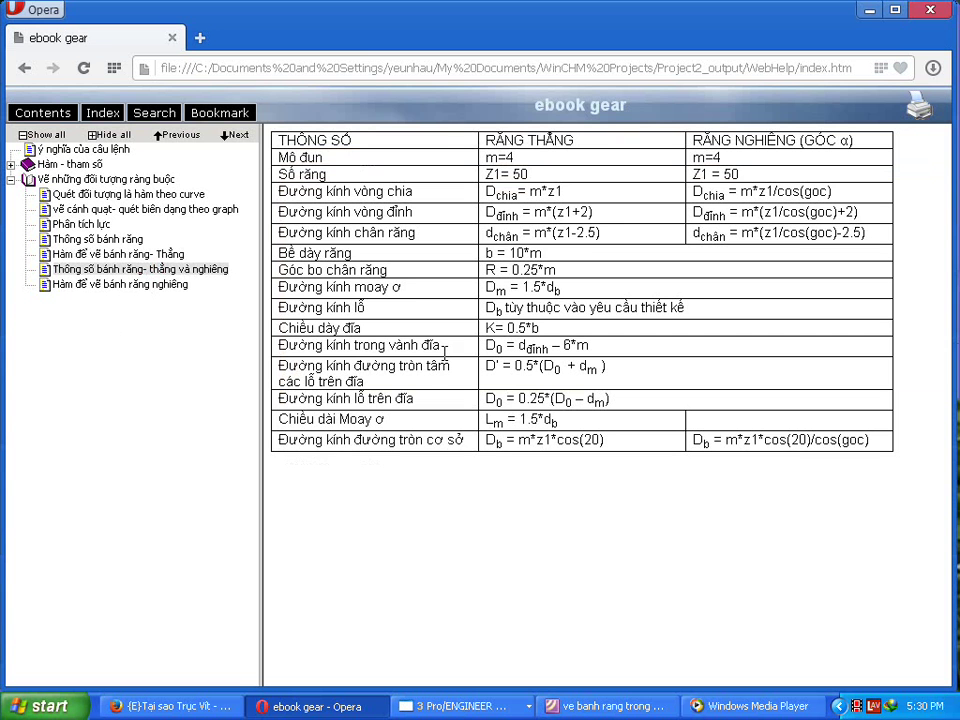
pyautogui.moveTo(626, 232); pyautogui.dragTo(534, 233)
pyautogui.rightClick(558, 231)
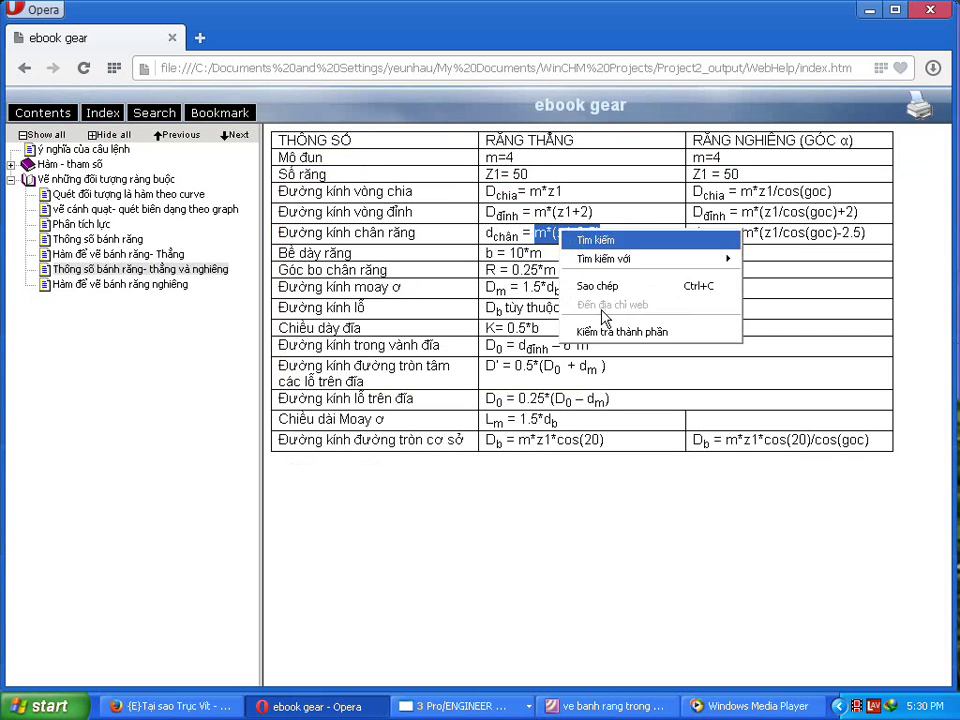
pyautogui.click(599, 287)
pyautogui.click(302, 706)
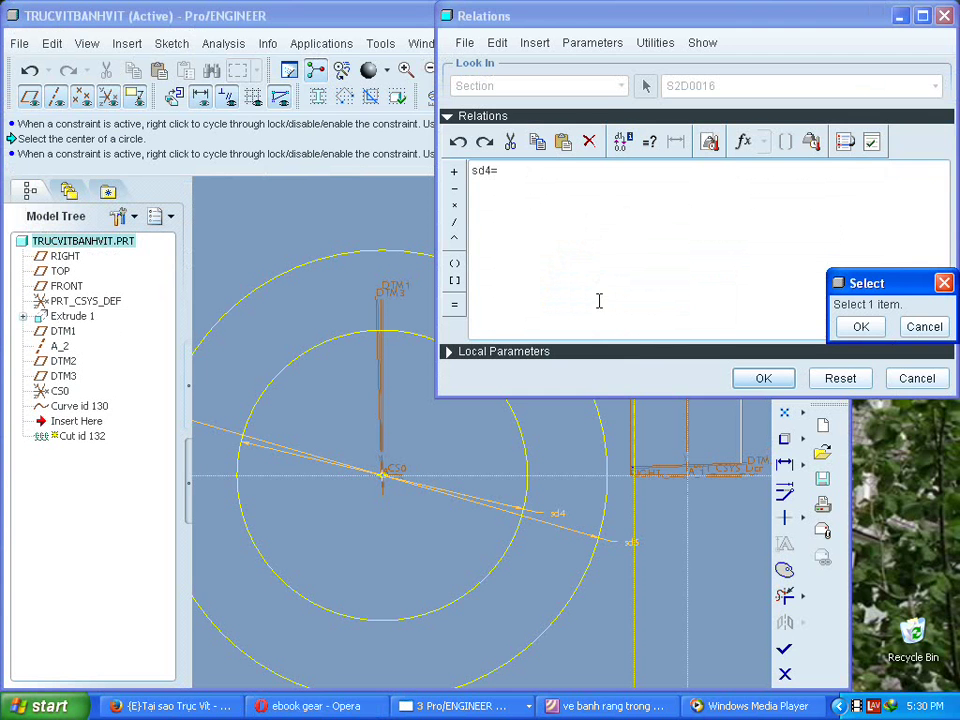
pyautogui.click(720, 225)
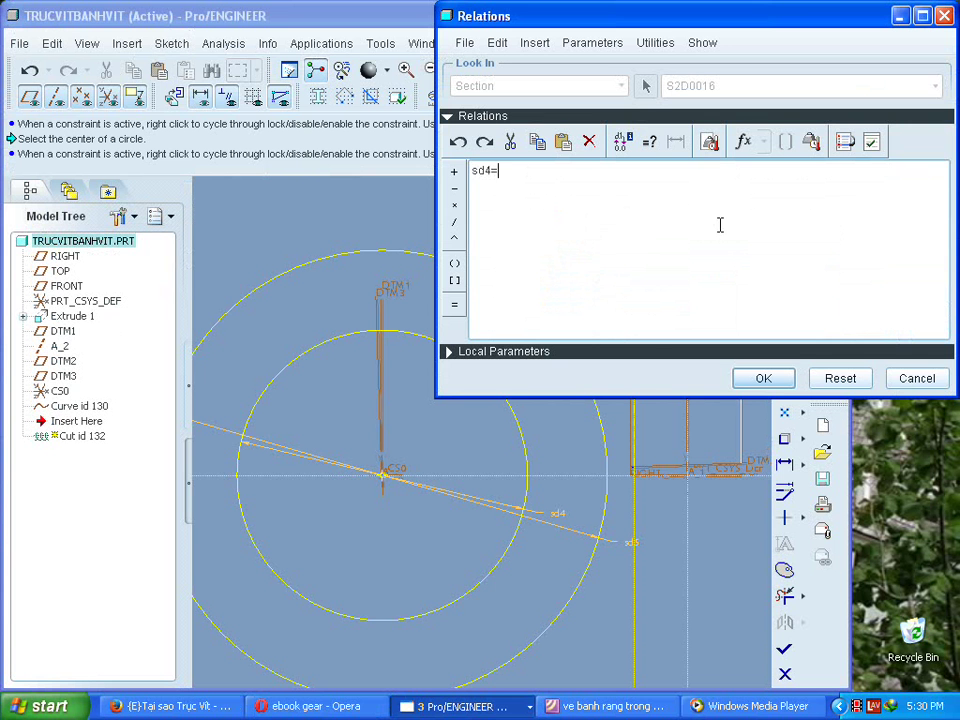
pyautogui.hotkey('ctrl', 'v')
# Add the relation sd5=m*(z1+2) for the outer circle, copying the tip diameter formula from the ebook in Opera, and apply the relations.
pyautogui.click(624, 553)
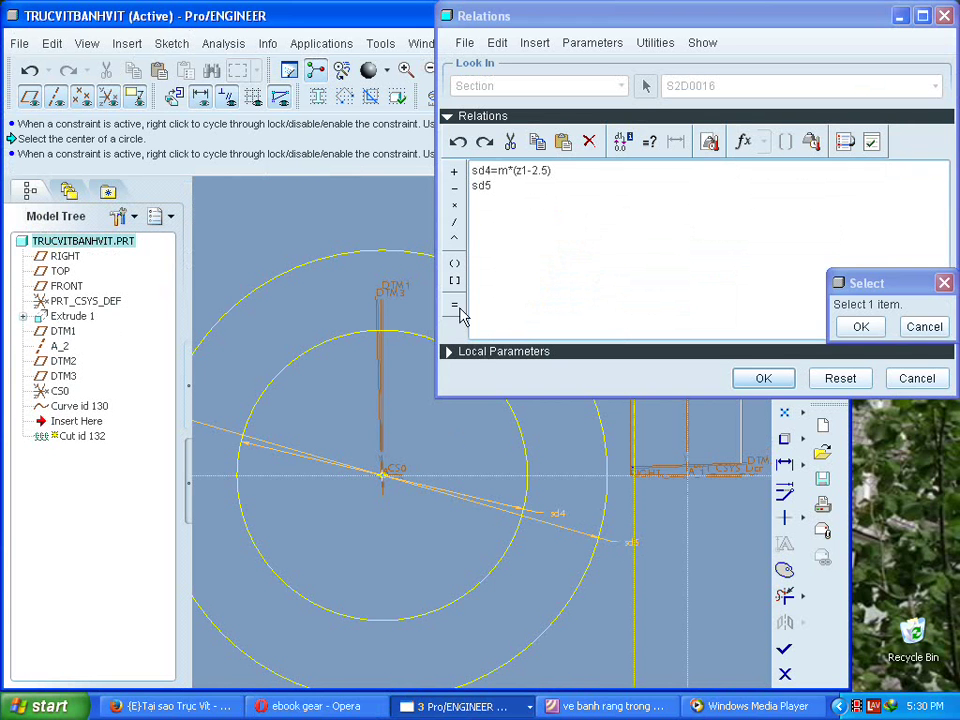
pyautogui.write('=')
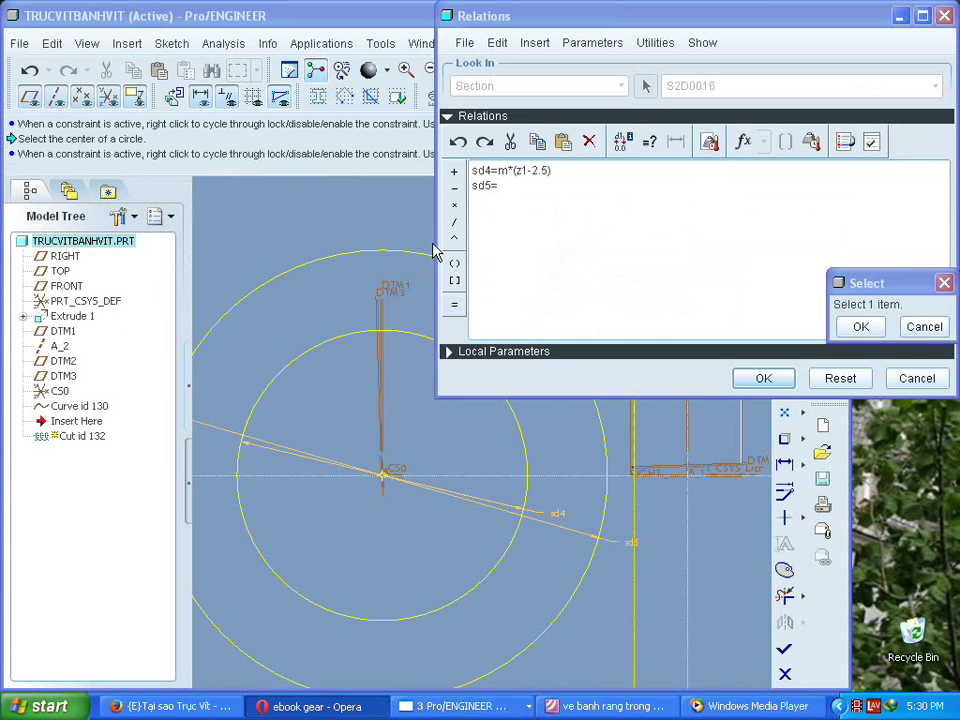
pyautogui.hotkey('alt', 'Tab')
pyautogui.moveTo(620, 218); pyautogui.dragTo(537, 208)
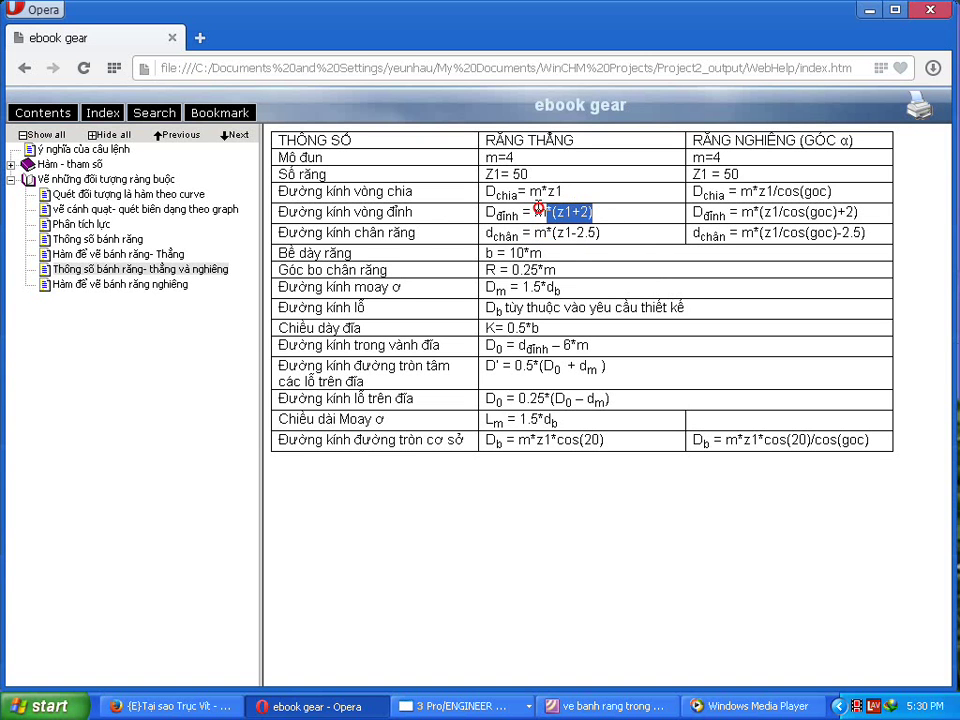
pyautogui.click(341, 708)
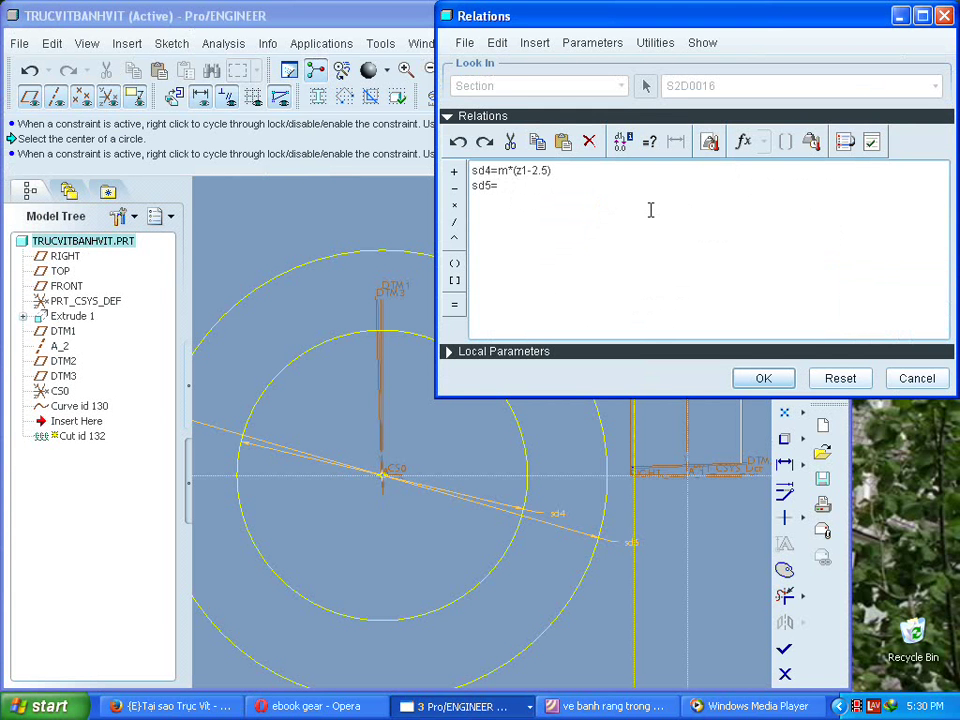
pyautogui.hotkey('ctrl', 'v')
pyautogui.click(765, 377)
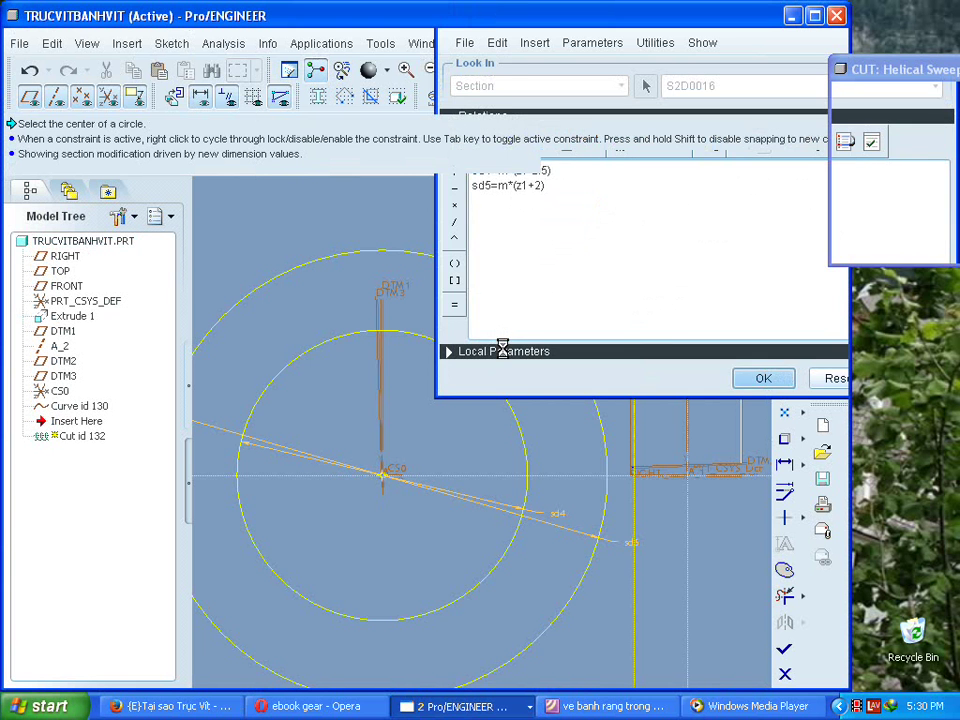
# Examine how the resized circles sit against the cylinder, including in a rotated view, and restore the 2D sketch orientation.
pyautogui.scroll(-2, 640, 505)
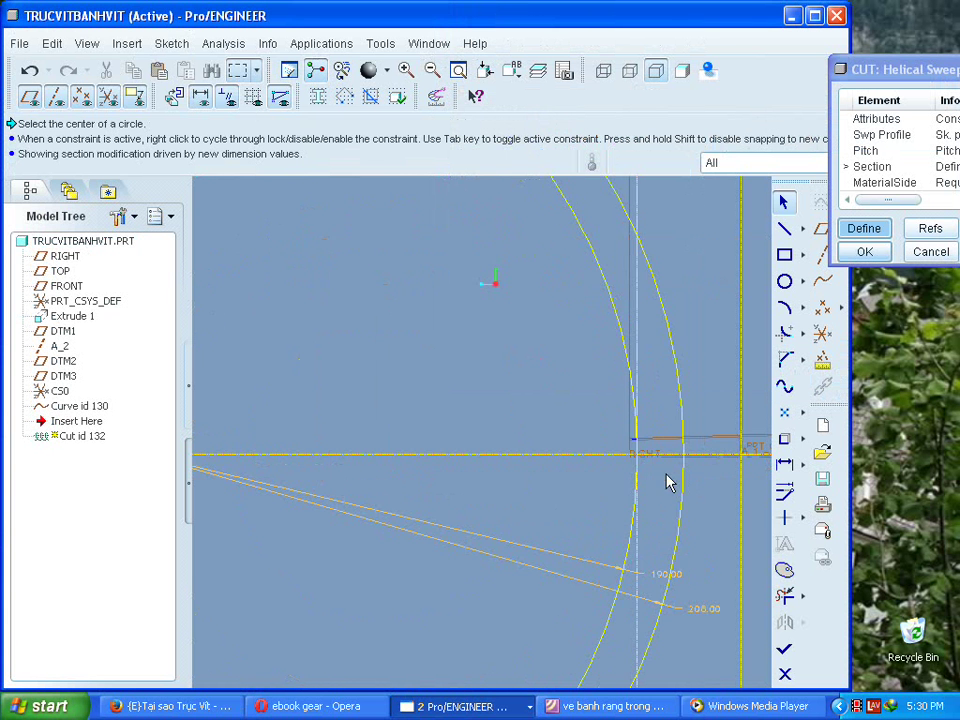
pyautogui.scroll(-2, 716, 480)
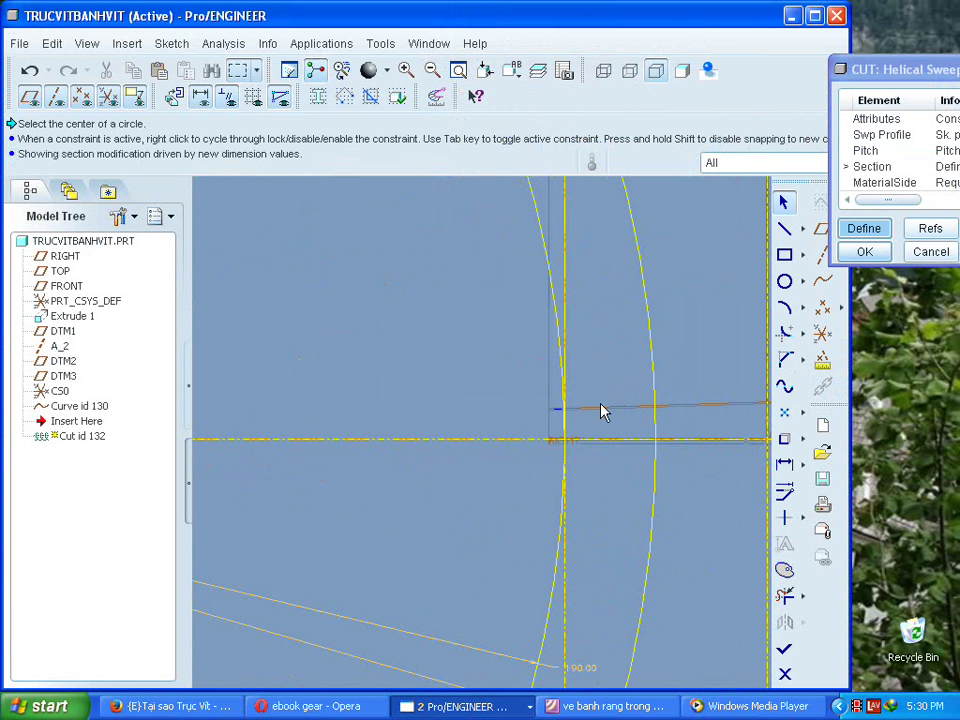
pyautogui.scroll(3, 744, 444)
pyautogui.scroll(-3, 740, 435)
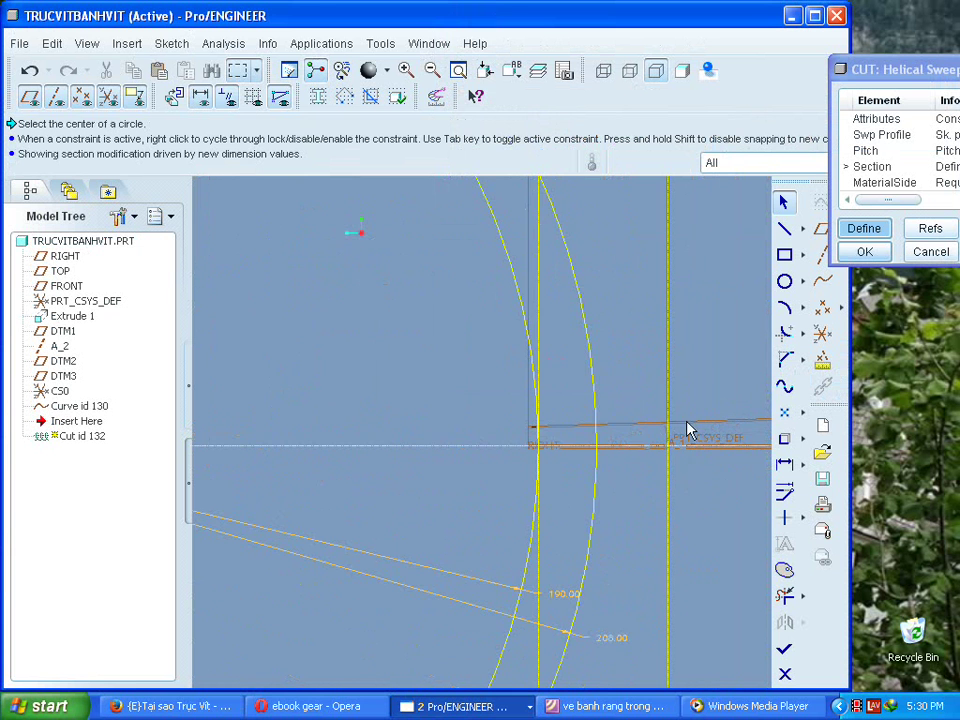
pyautogui.scroll(4, 632, 444)
pyautogui.moveTo(664, 396)
pyautogui.mouseDown(button='middle')
pyautogui.moveTo(649, 405)
pyautogui.moveTo(662, 395)
pyautogui.moveTo(696, 437)
pyautogui.mouseUp(button='middle')
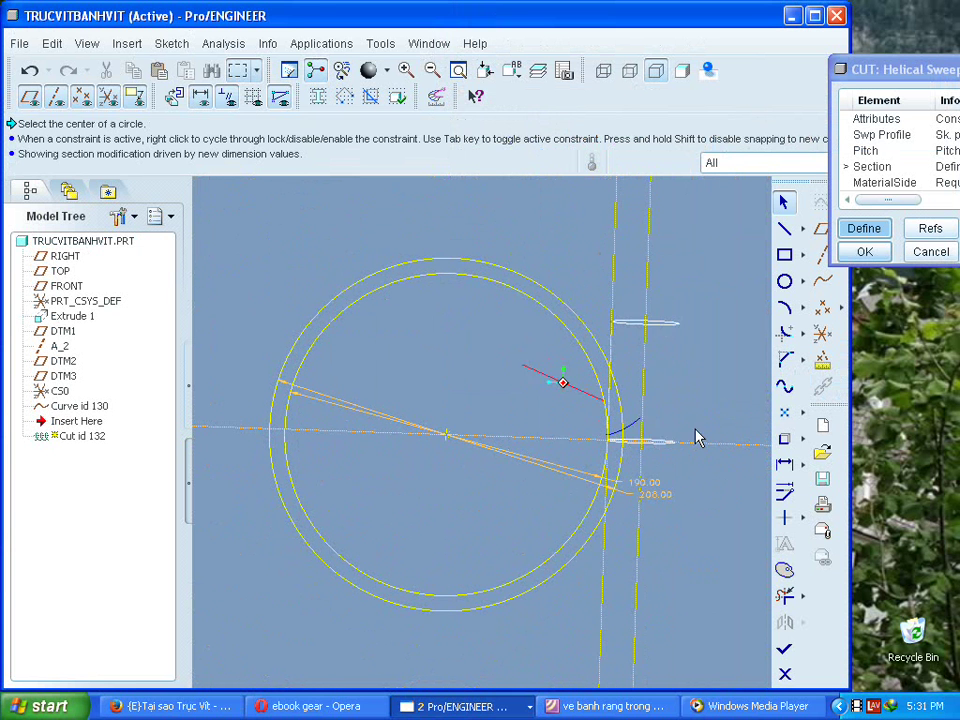
pyautogui.click(174, 96)
# Project the involute curve (Curve id 130) into the cross-section sketch as a single used edge.
pyautogui.scroll(-3, 640, 438)
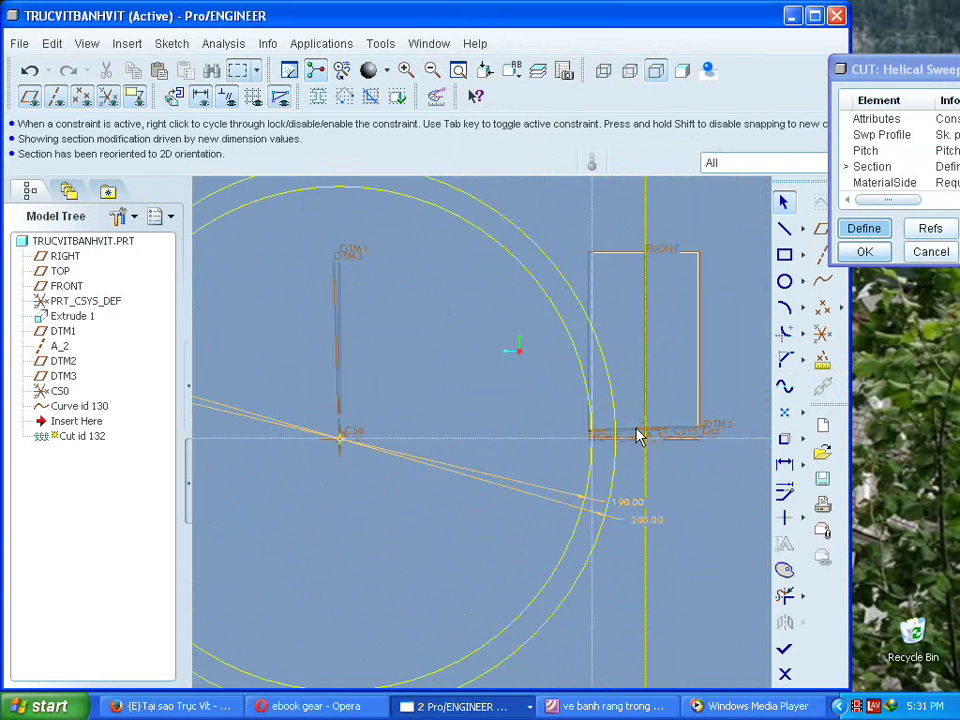
pyautogui.scroll(-3, 640, 438)
pyautogui.click(75, 406)
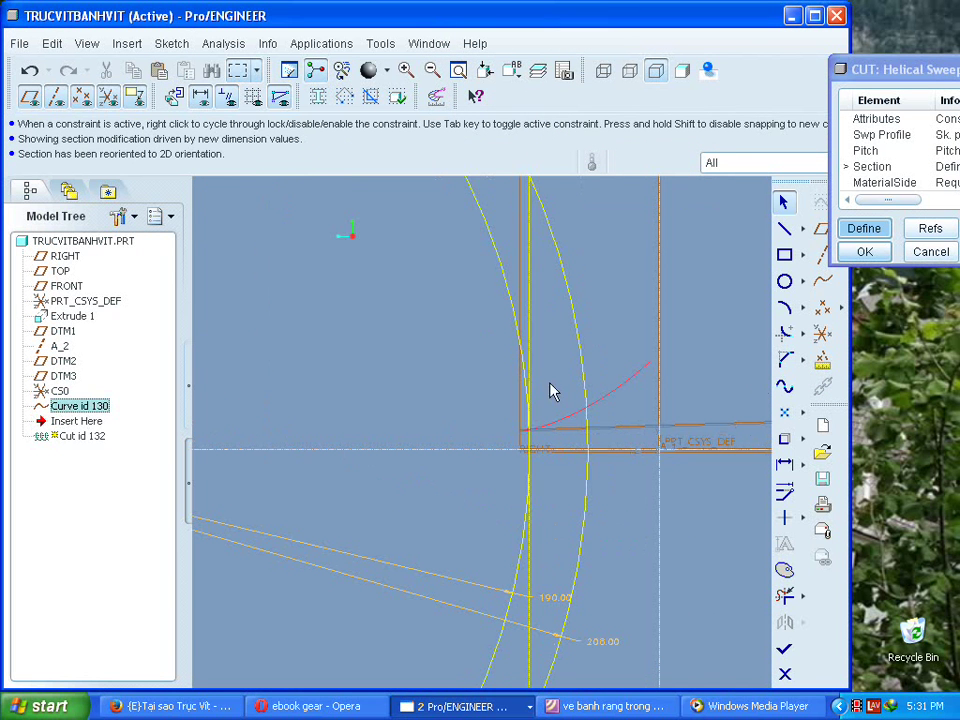
pyautogui.click(786, 442)
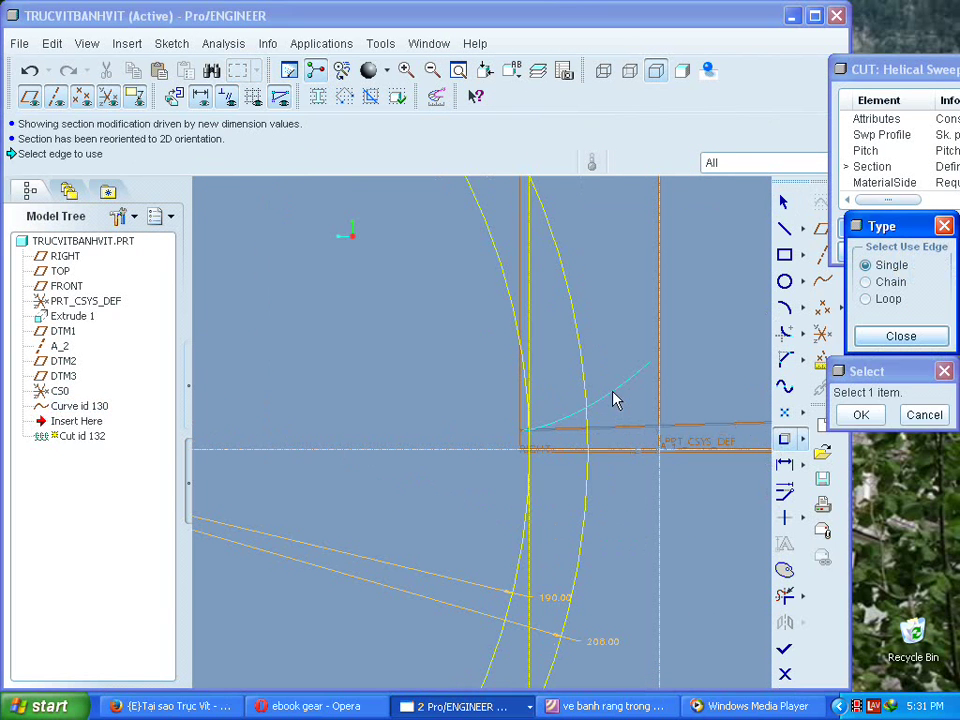
pyautogui.click(613, 392)
pyautogui.middleClick(446, 381)
pyautogui.middleClick(536, 459)
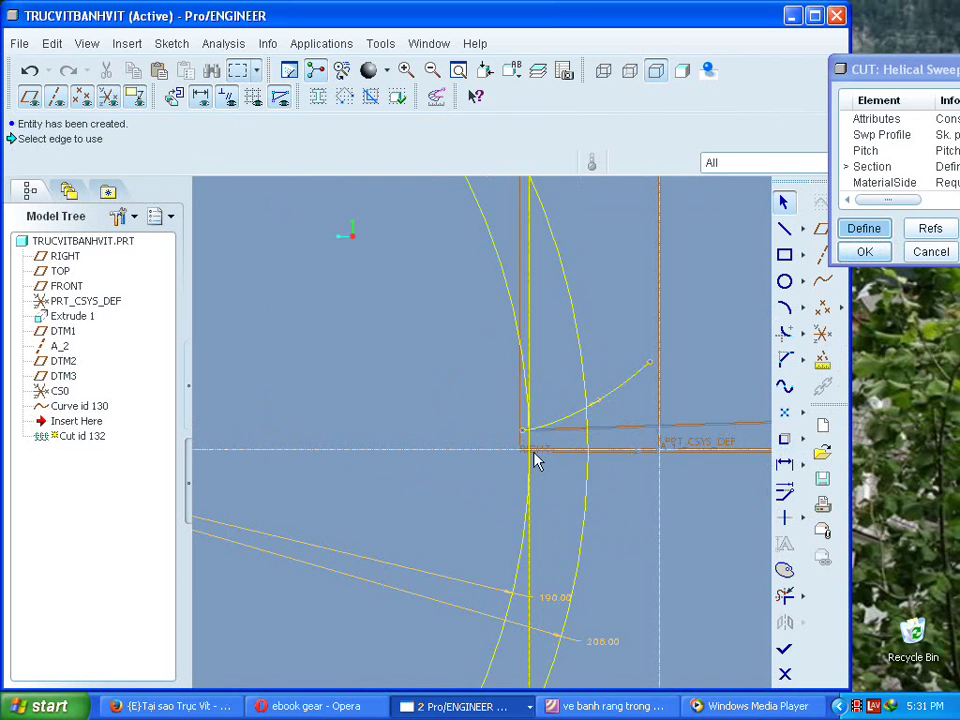
pyautogui.scroll(3, 602, 454)
pyautogui.scroll(-3, 602, 455)
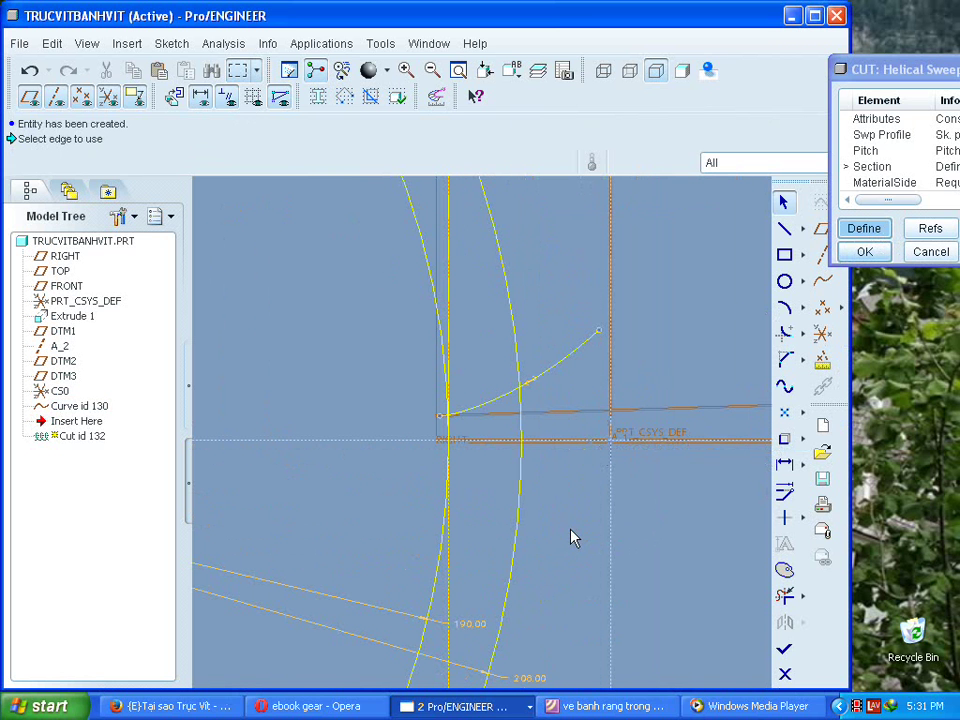
# Sketch a horizontal centerline along the horizontal reference midway through the thread section.
pyautogui.scroll(-2, 470, 433)
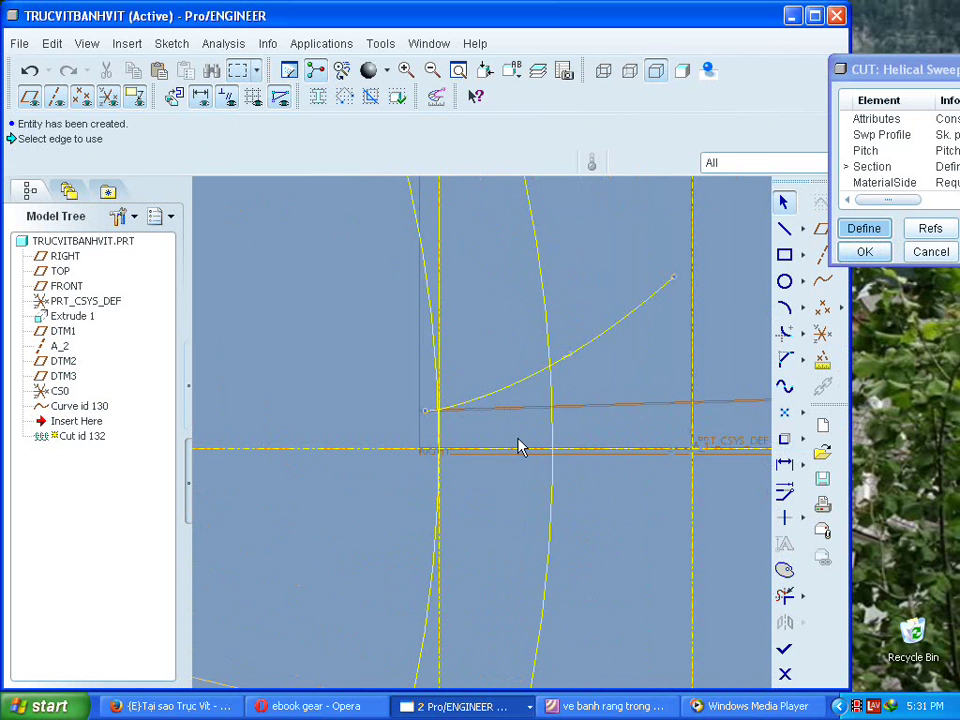
pyautogui.click(802, 228)
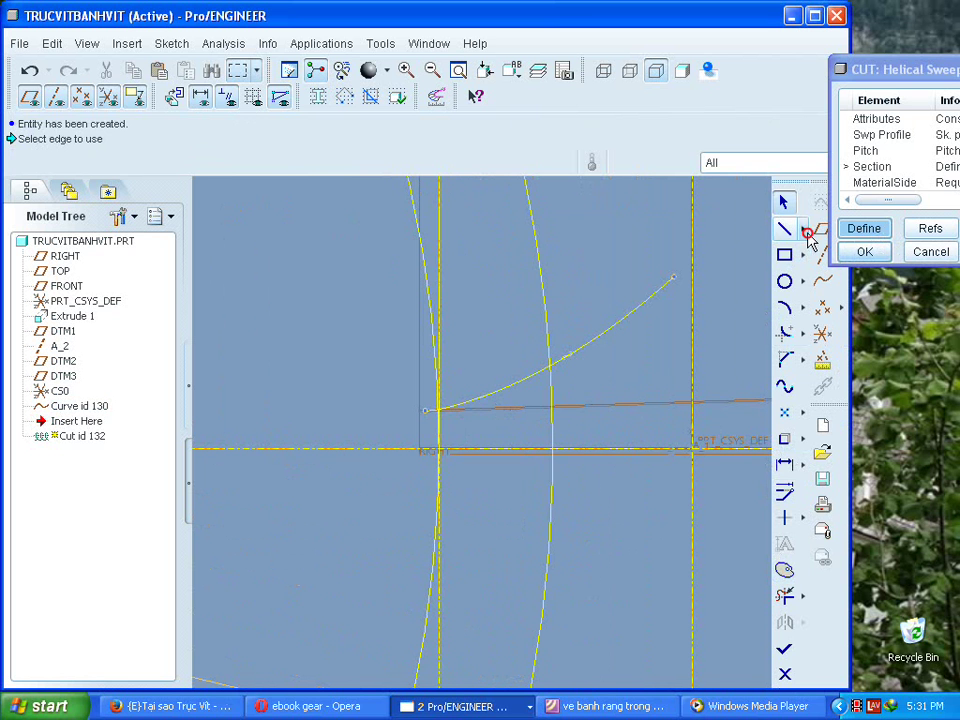
pyautogui.click(867, 239)
pyautogui.click(323, 450)
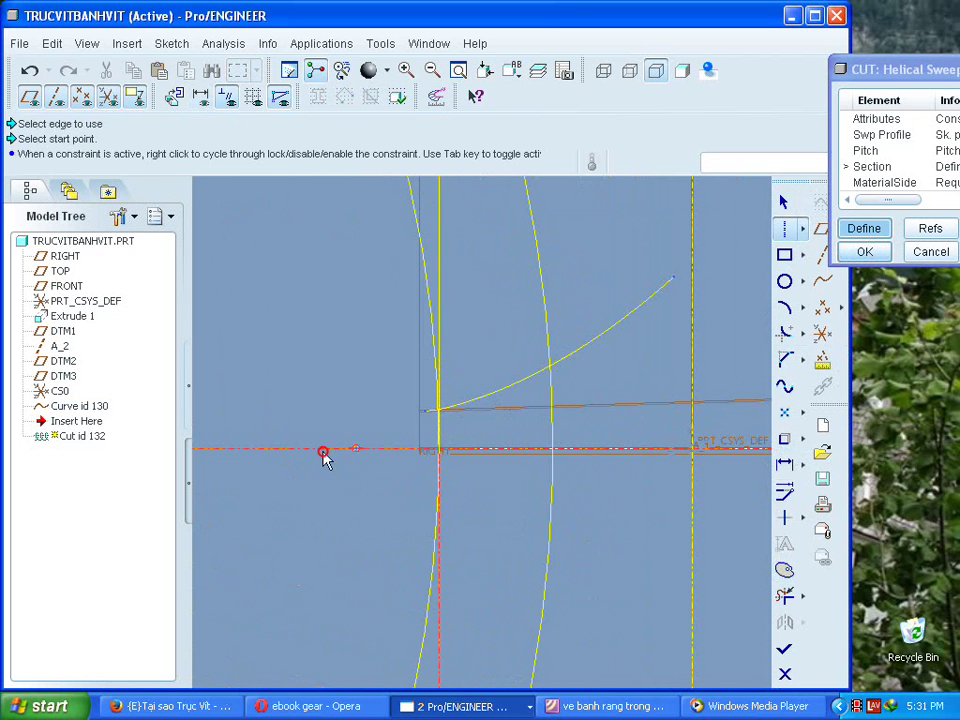
pyautogui.middleClick(349, 386)
# Mirror the projected involute curve about the horizontal centerline.
pyautogui.click(557, 393)
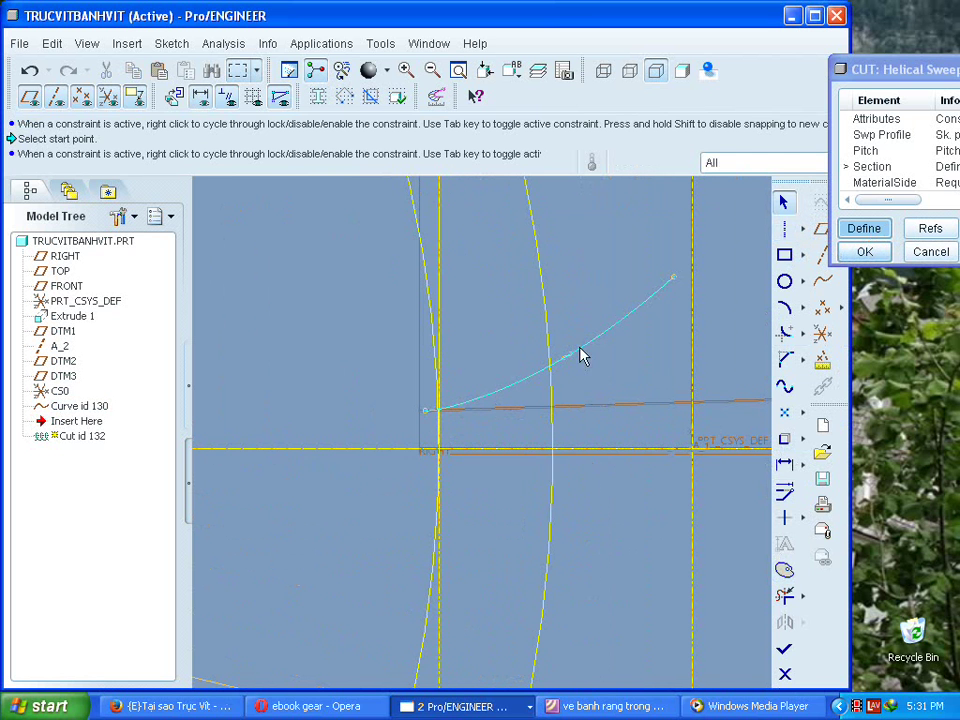
pyautogui.click(581, 347)
pyautogui.click(782, 622)
pyautogui.click(600, 452)
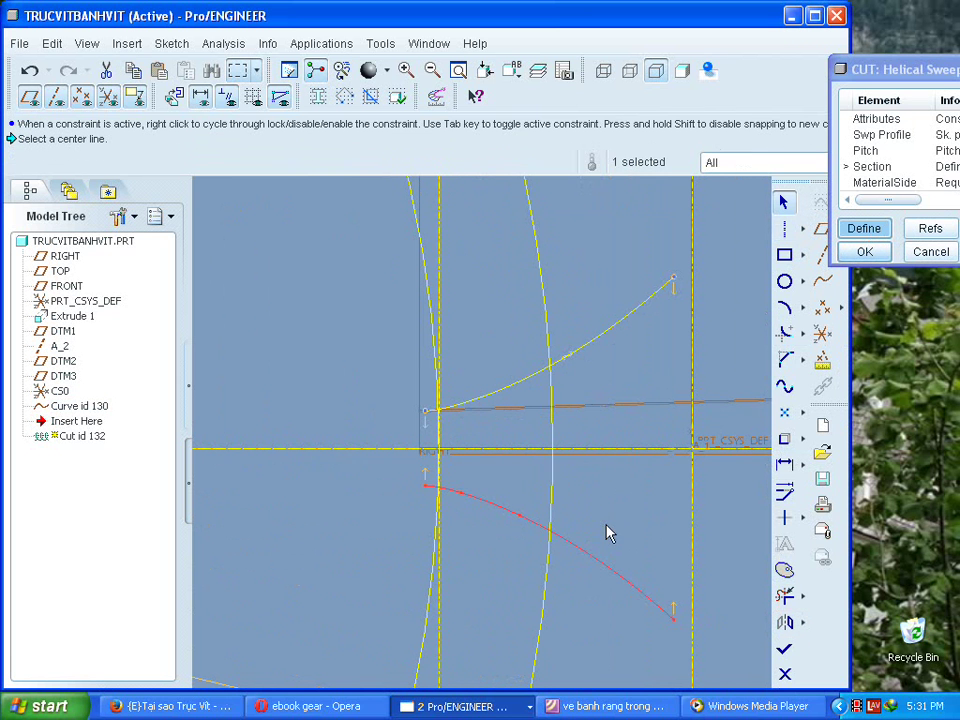
pyautogui.click(541, 473)
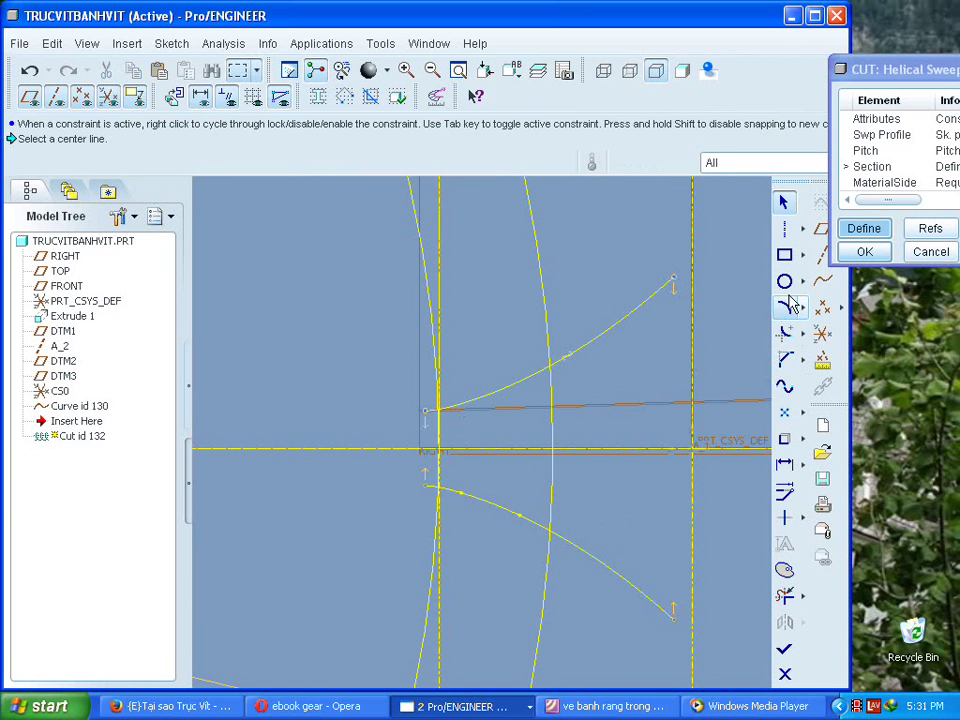
# Fillet the root circle's corners with the upper involute and with the mirrored lower involute.
pyautogui.click(789, 334)
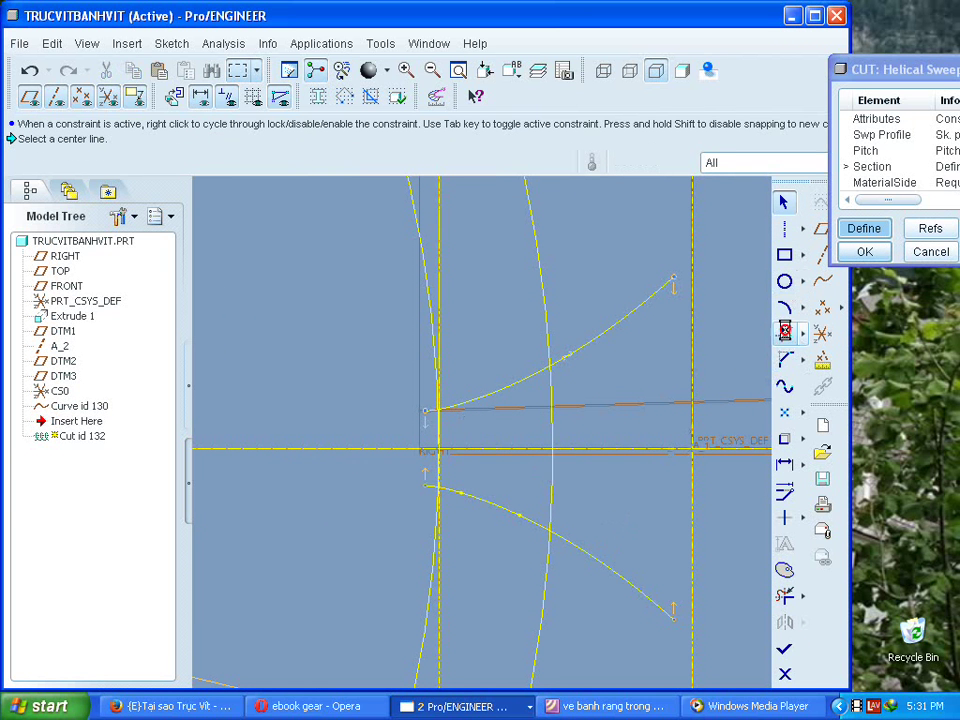
pyautogui.click(493, 398)
pyautogui.scroll(-5, 493, 398)
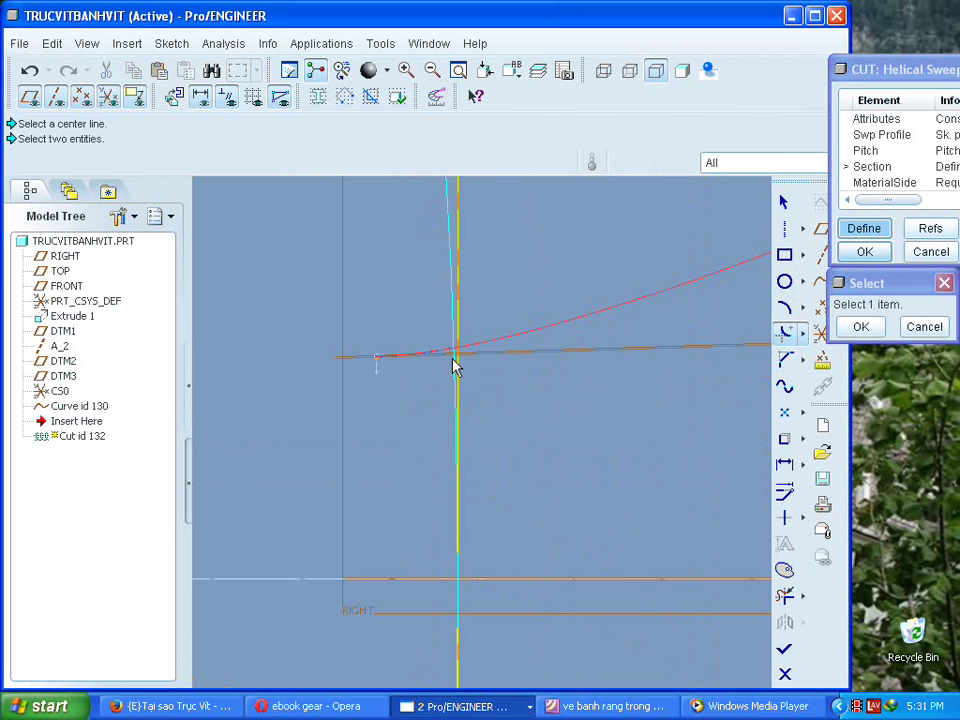
pyautogui.click(453, 366)
pyautogui.scroll(5, 472, 483)
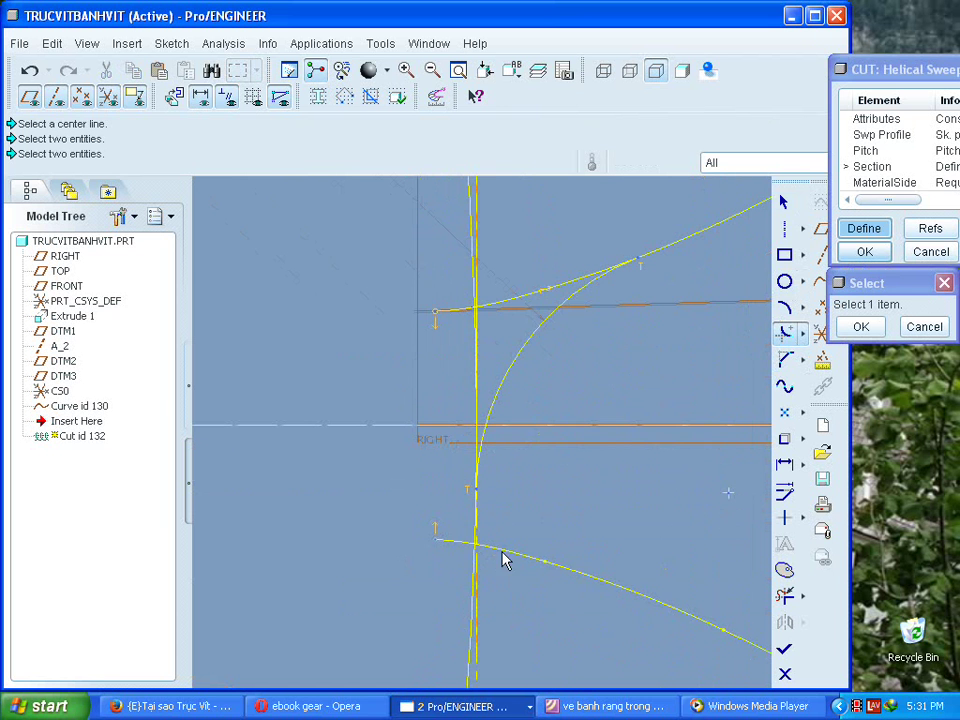
pyautogui.click(484, 545)
pyautogui.scroll(-3, 466, 552)
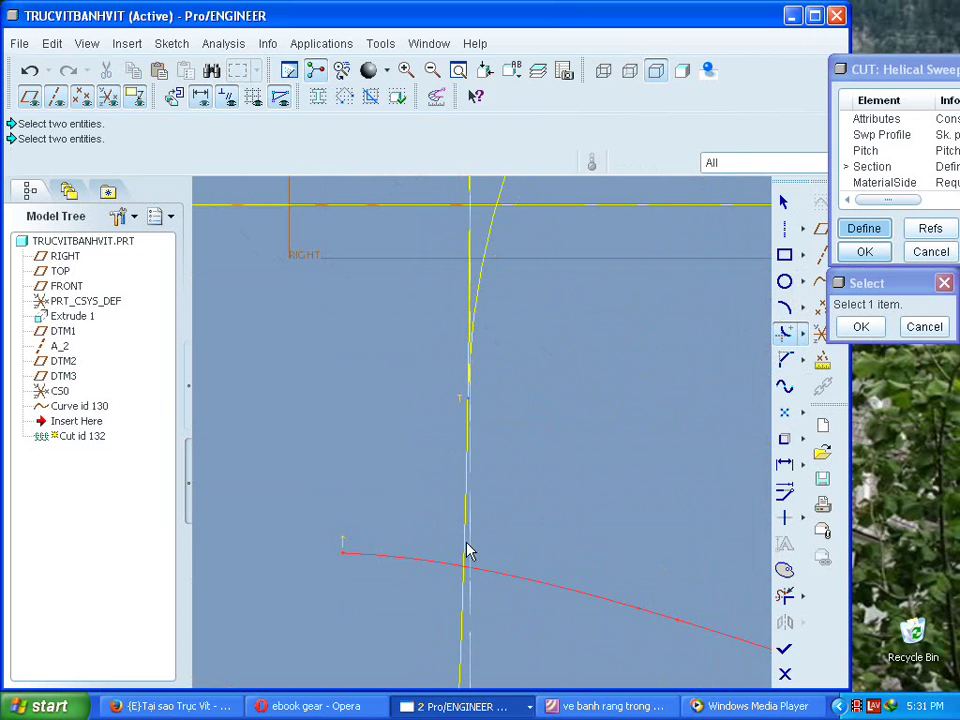
pyautogui.click(470, 551)
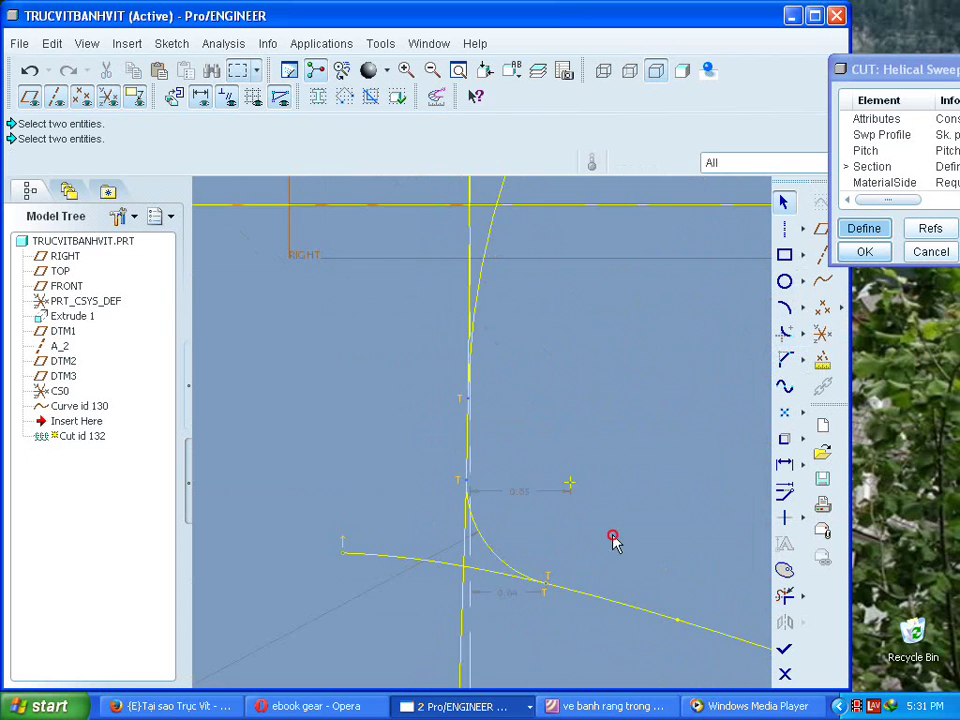
# Dimension the upper root fillet's radius and set it to the relation m/4.
pyautogui.scroll(6, 606, 535)
pyautogui.scroll(-2, 658, 525)
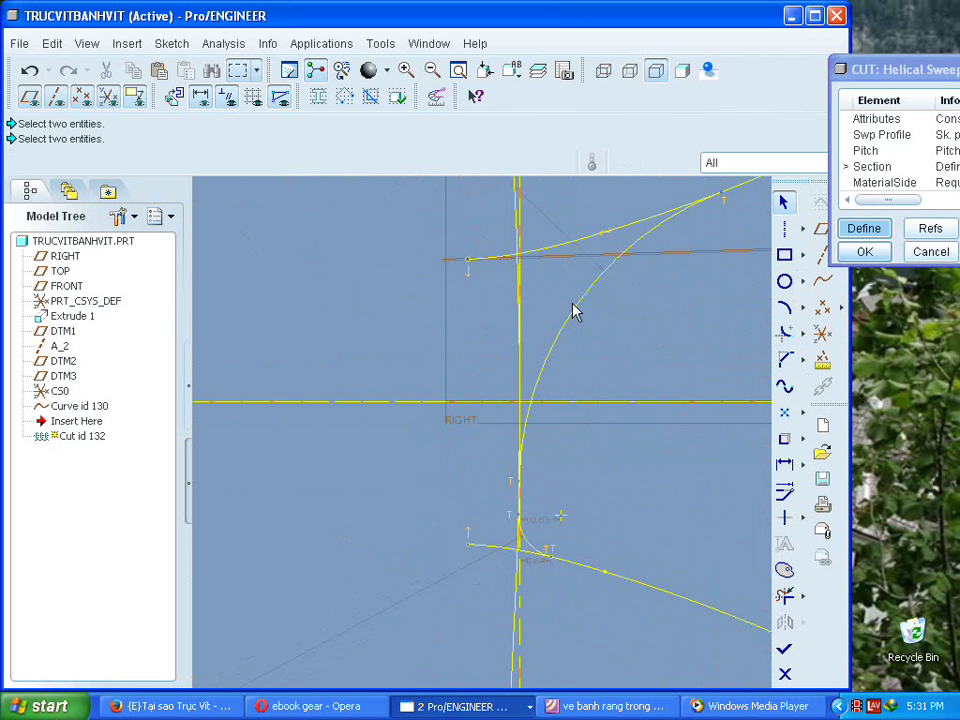
pyautogui.click(786, 464)
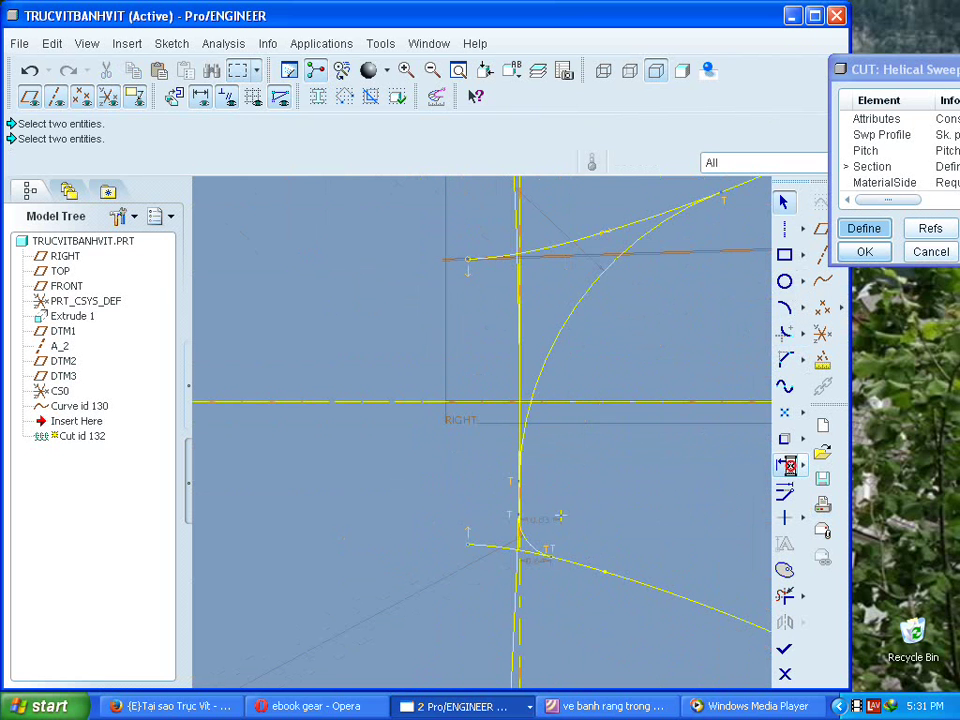
pyautogui.click(565, 325)
pyautogui.middleClick(445, 334)
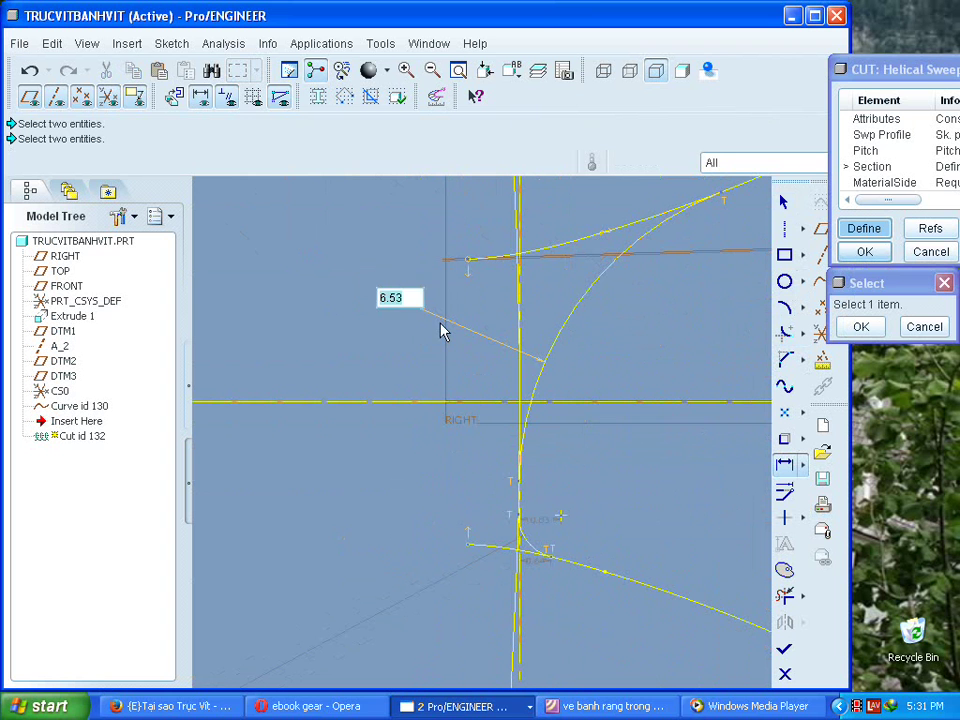
pyautogui.middleClick(440, 323)
pyautogui.click(390, 304)
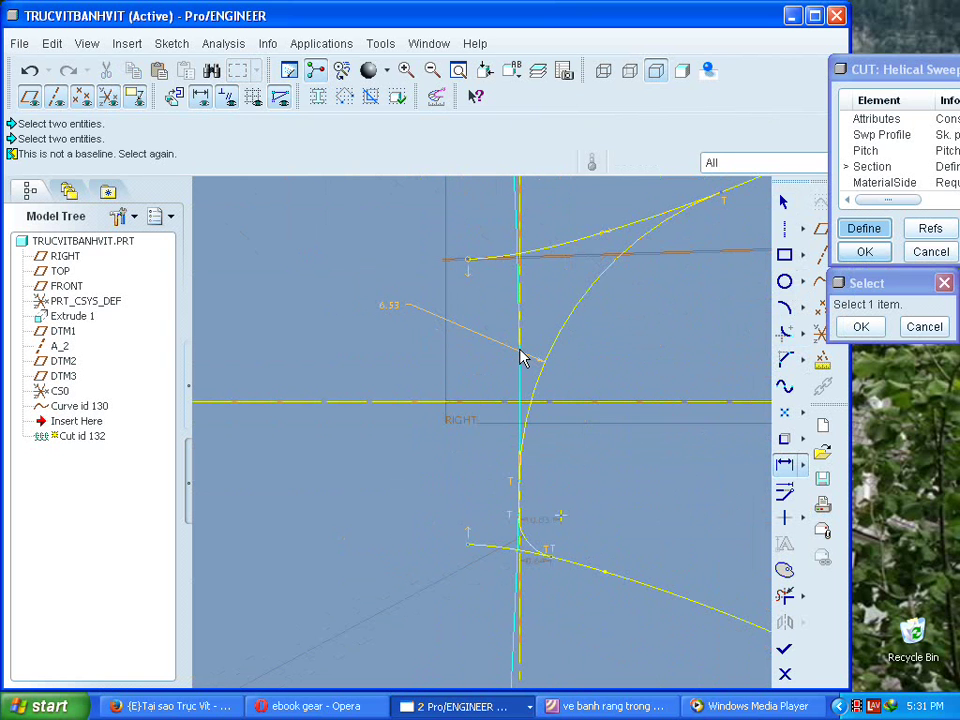
pyautogui.doubleClick(389, 303)
pyautogui.write('m')
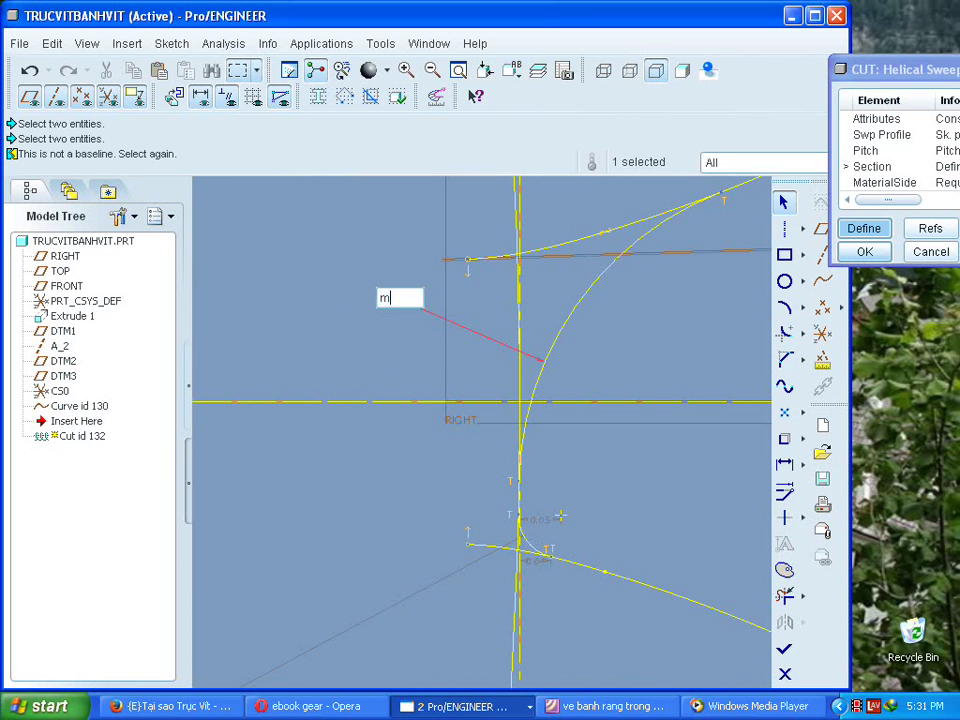
pyautogui.write('/4')
pyautogui.press('Return')
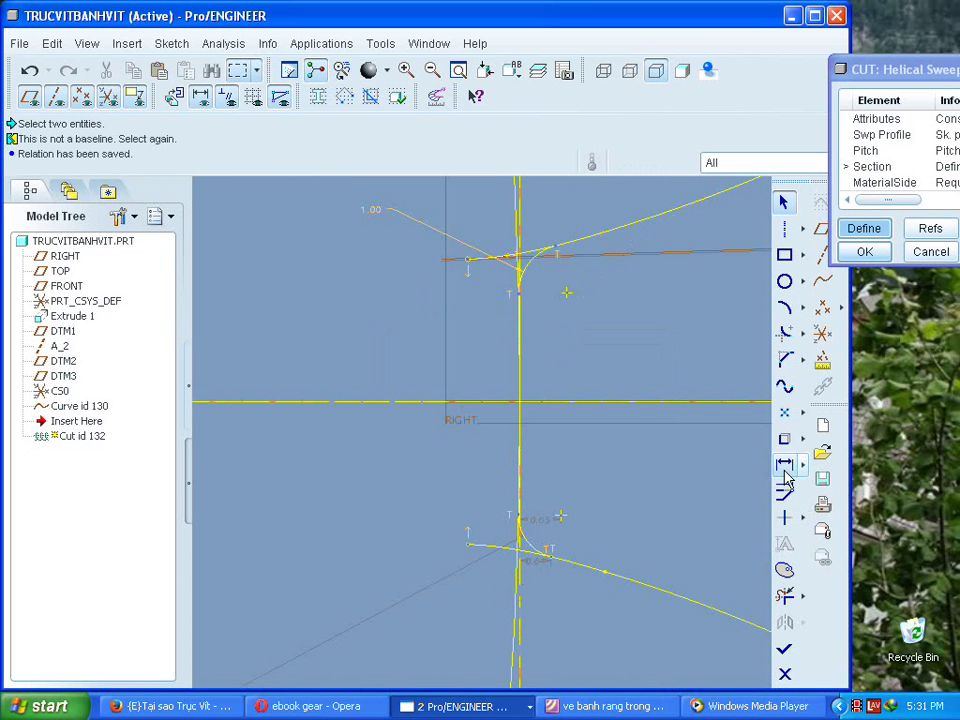
# Dimension the lower root fillet's radius and set it to the relation m/4.
pyautogui.click(528, 537)
pyautogui.middleClick(455, 578)
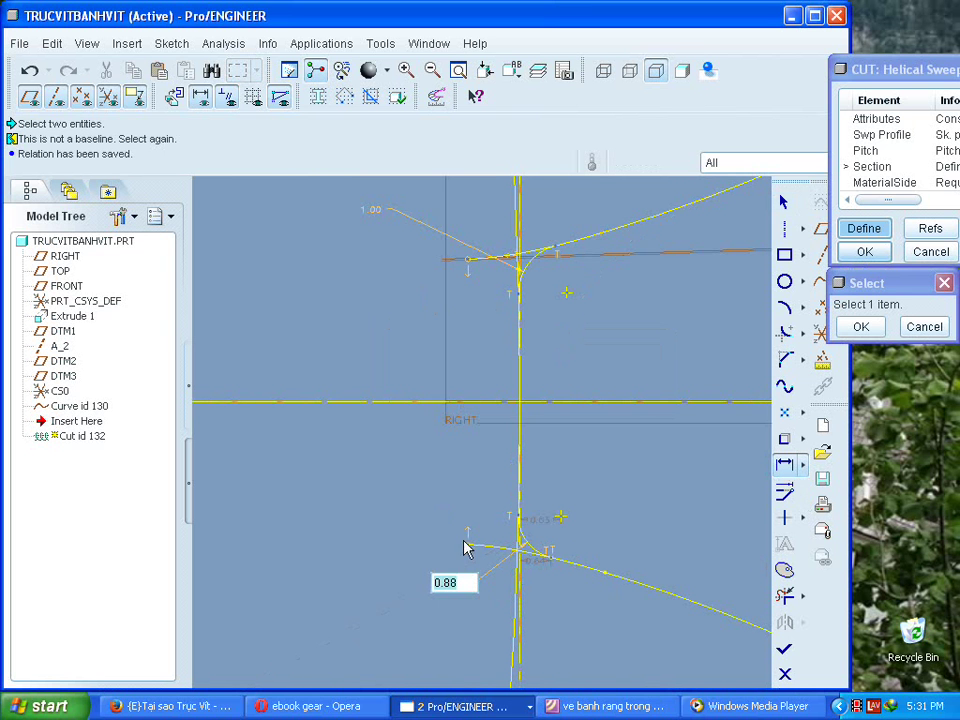
pyautogui.write('m/4')
pyautogui.press('Return')
pyautogui.press('Return')
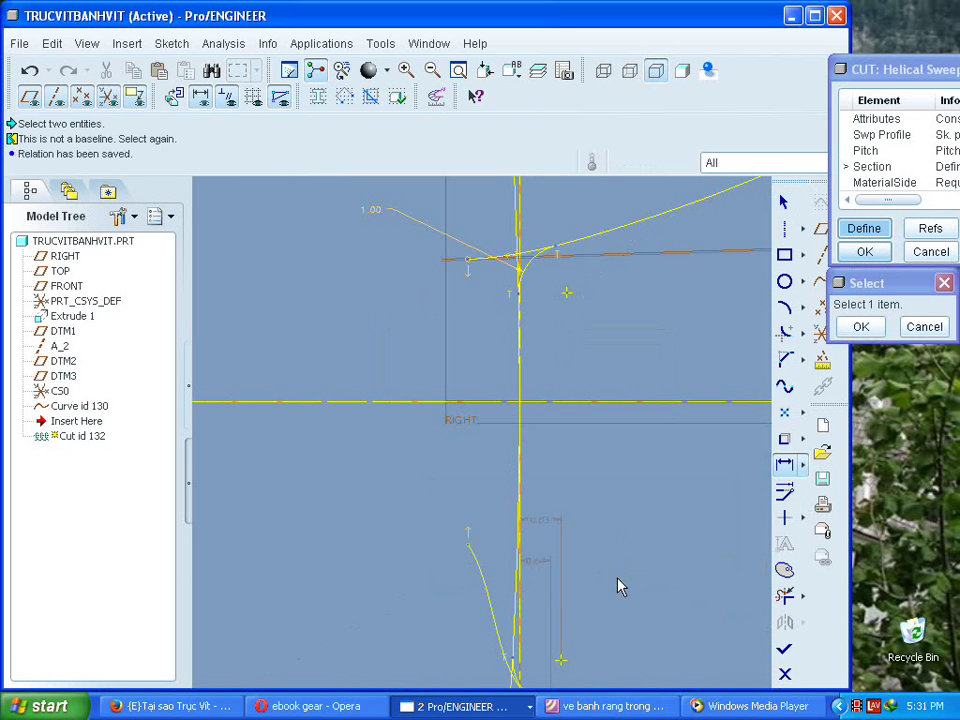
# Examine how the lower fillet meets the root circle and the mirrored involute, comparing it with the upper fillet.
pyautogui.scroll(3, 621, 586)
pyautogui.scroll(-2, 660, 668)
pyautogui.scroll(-2, 595, 601)
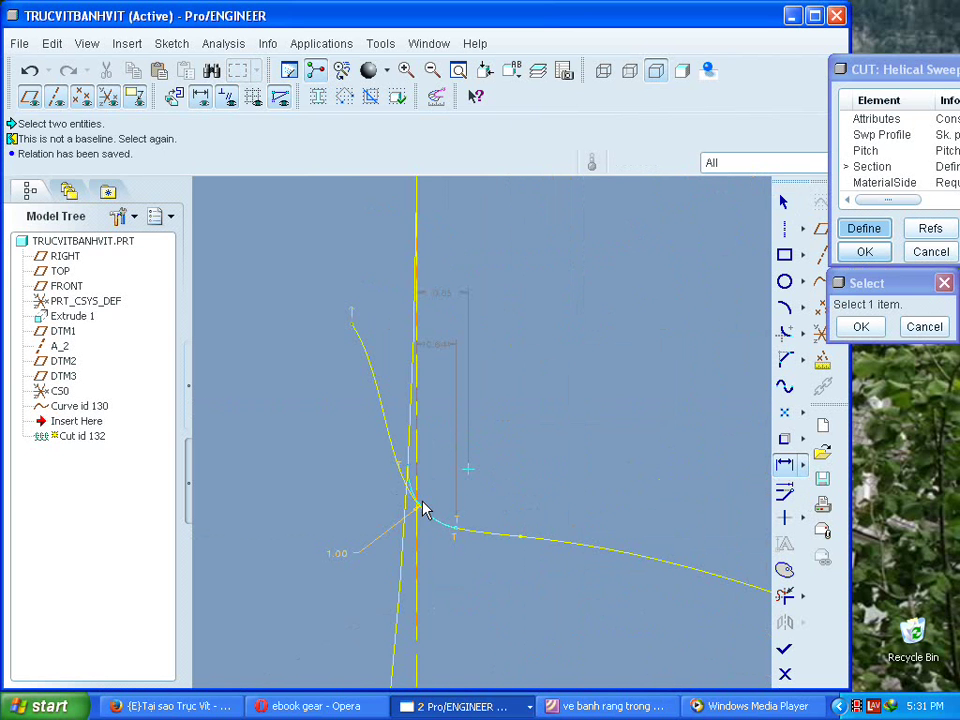
pyautogui.scroll(-3, 440, 470)
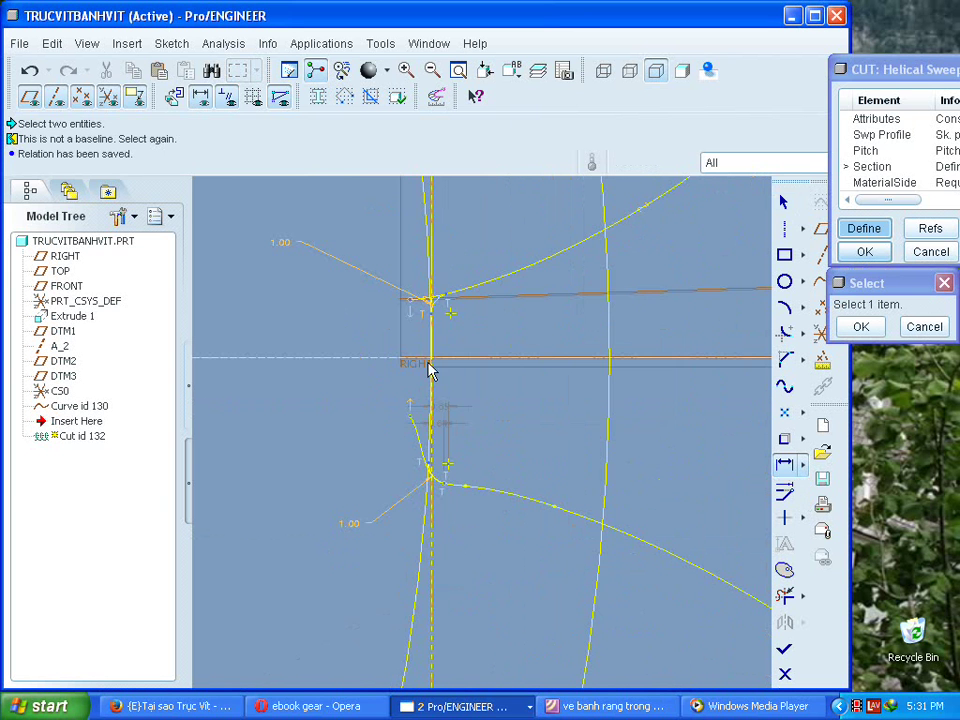
pyautogui.scroll(2, 435, 362)
pyautogui.scroll(4, 450, 302)
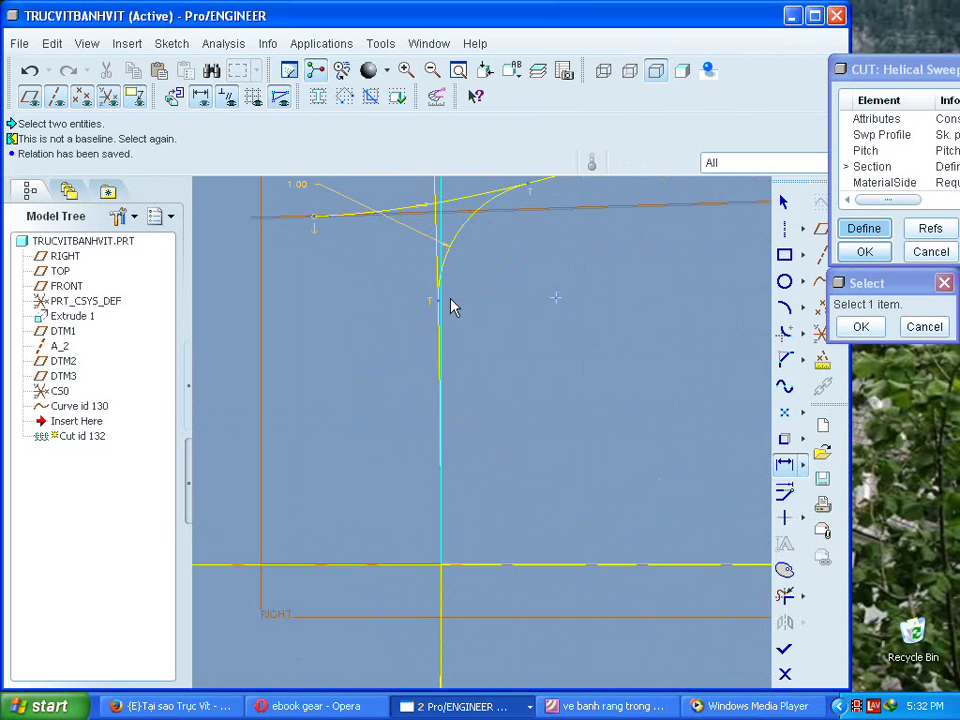
pyautogui.scroll(2, 450, 304)
pyautogui.click(436, 302)
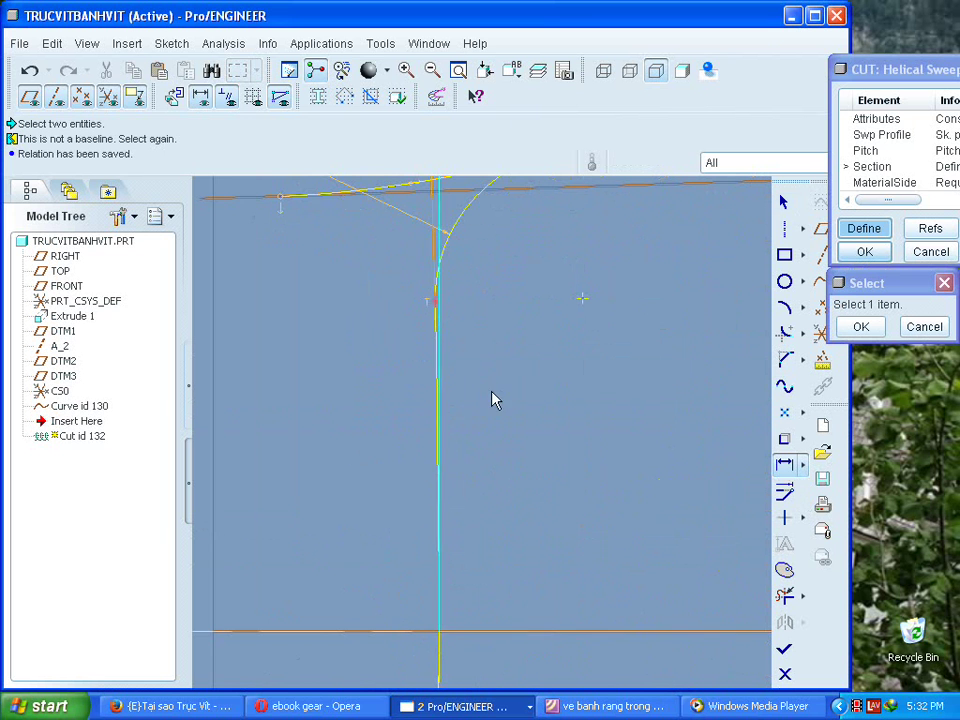
pyautogui.scroll(-3, 492, 394)
pyautogui.scroll(-3, 506, 616)
pyautogui.scroll(3, 496, 682)
pyautogui.scroll(2, 492, 665)
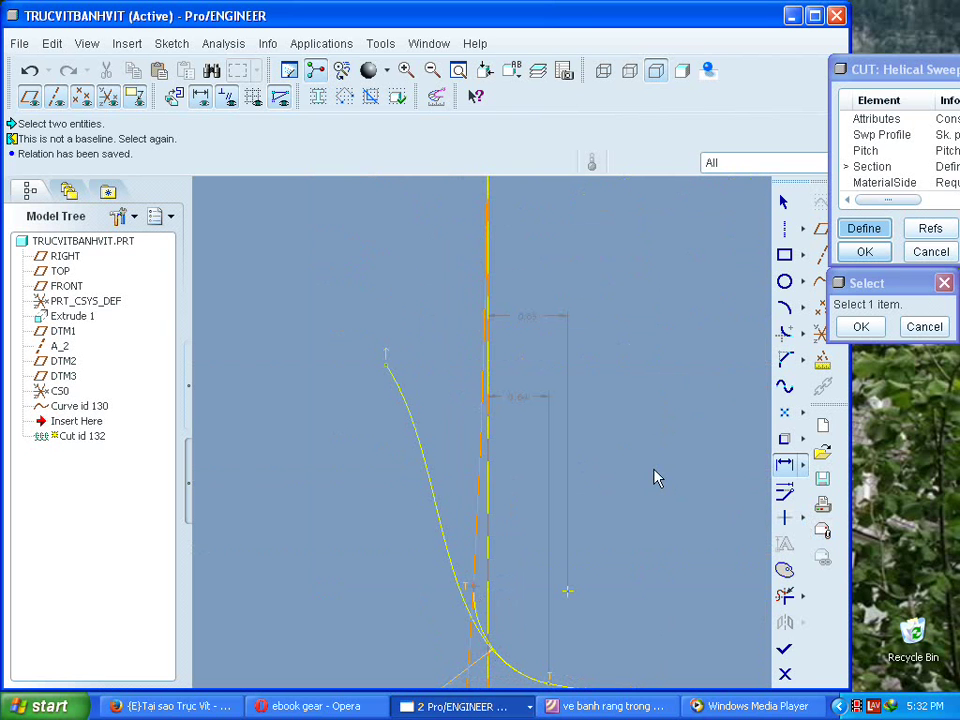
# Make the two fillets' endpoints on the root circle symmetric about the horizontal centerline.
pyautogui.click(802, 517)
pyautogui.click(785, 570)
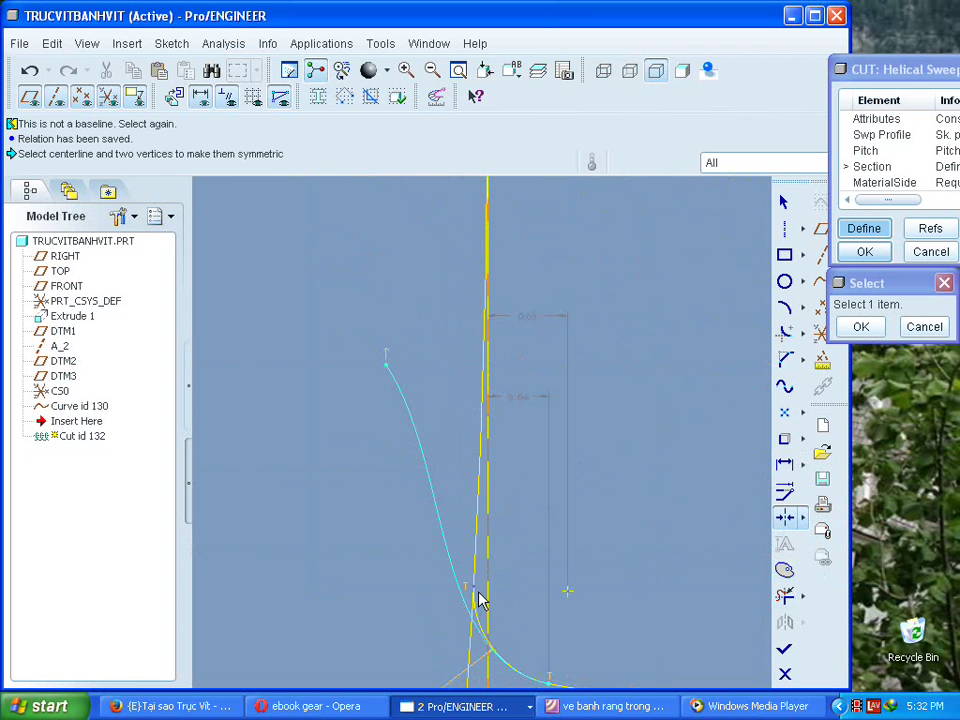
pyautogui.scroll(4, 544, 544)
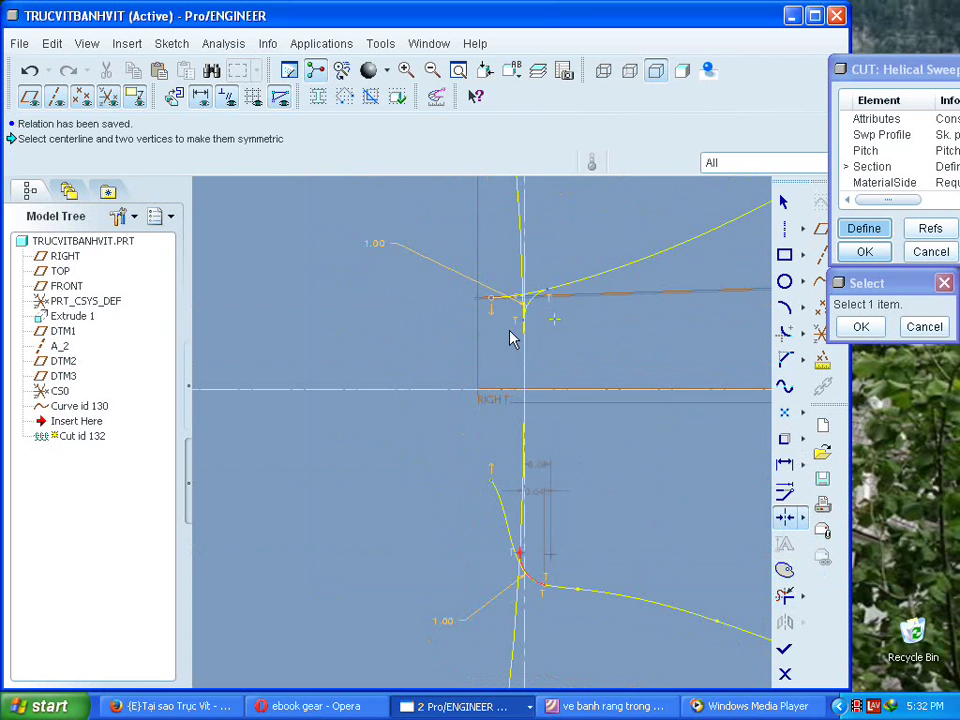
pyautogui.scroll(-4, 520, 330)
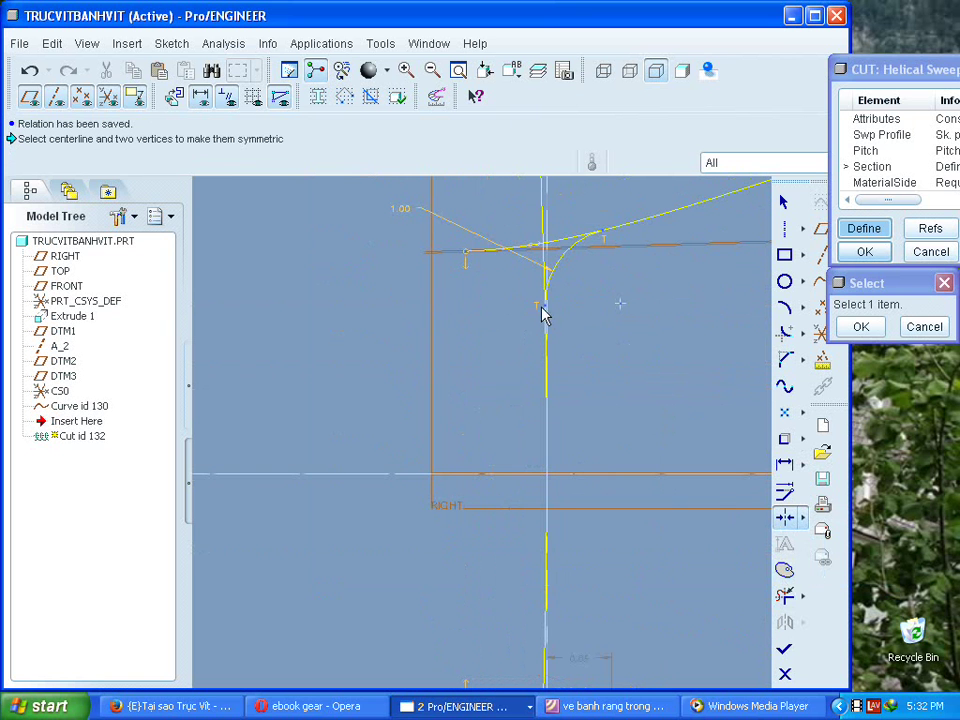
pyautogui.click(480, 472)
pyautogui.middleClick(437, 539)
# Examine the mirrored lower involute's shape near its fillet and compare it with the upper curve.
pyautogui.scroll(4, 530, 592)
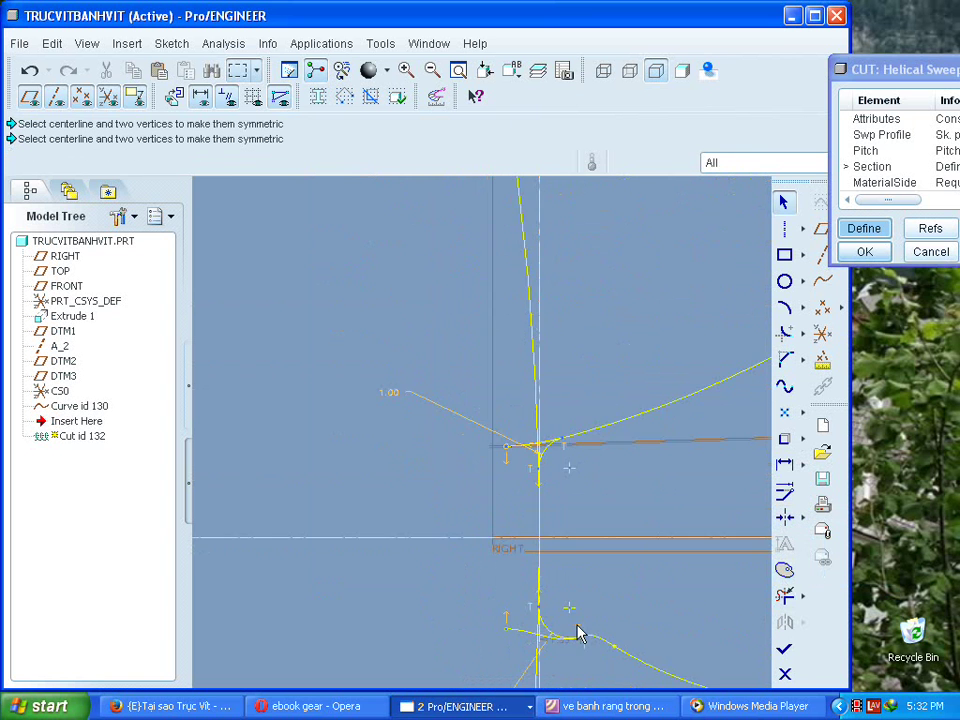
pyautogui.scroll(-5, 588, 622)
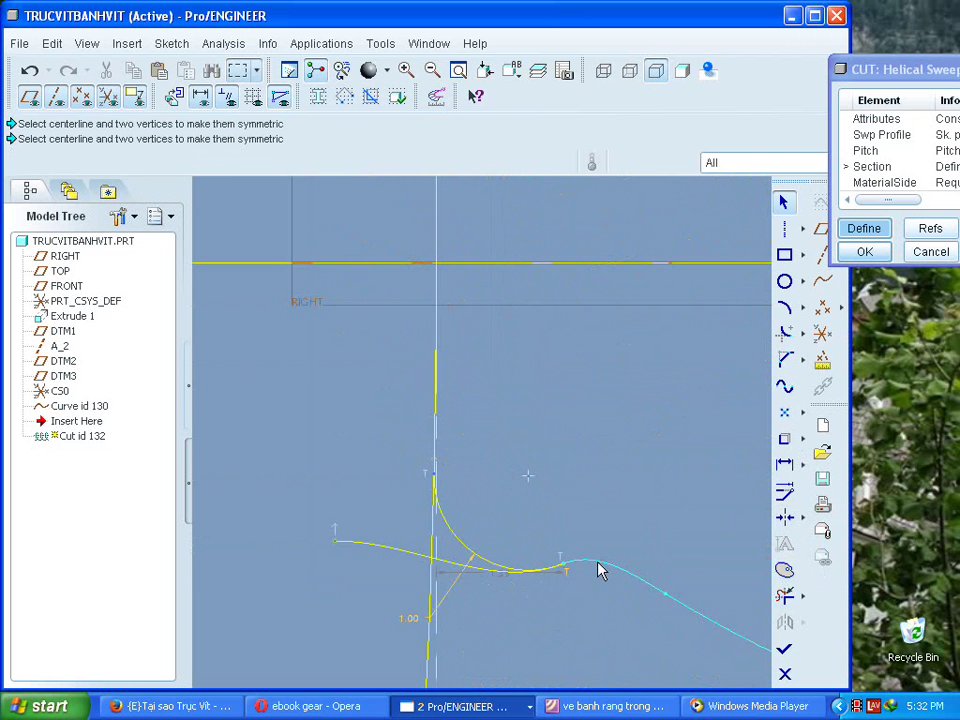
pyautogui.click(598, 563)
pyautogui.scroll(5, 612, 582)
pyautogui.scroll(-1, 665, 610)
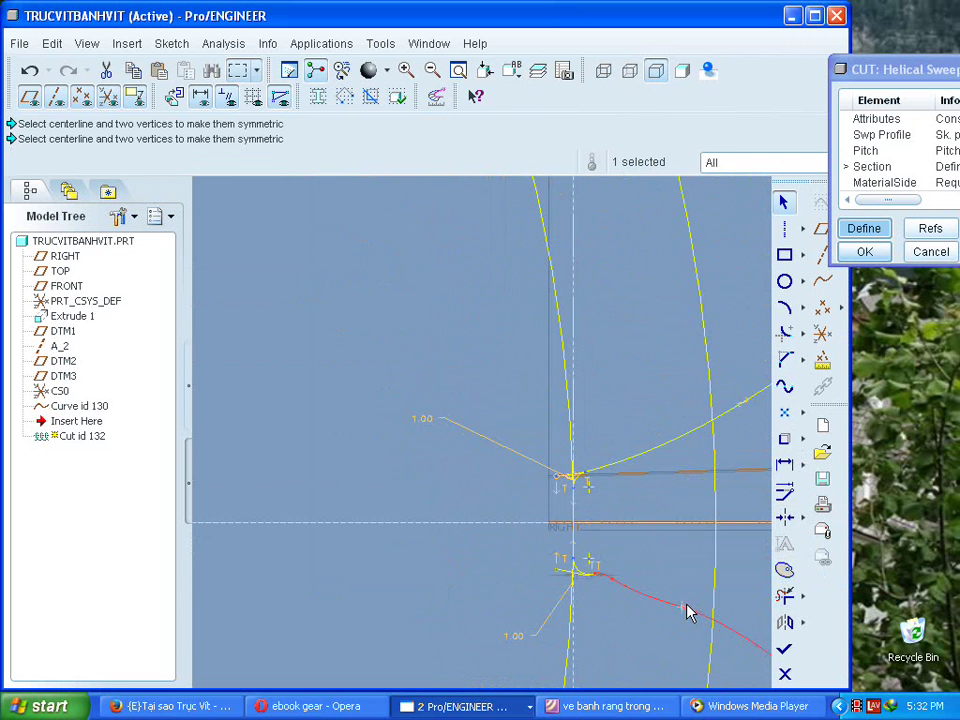
pyautogui.scroll(4, 708, 624)
pyautogui.scroll(-3, 768, 676)
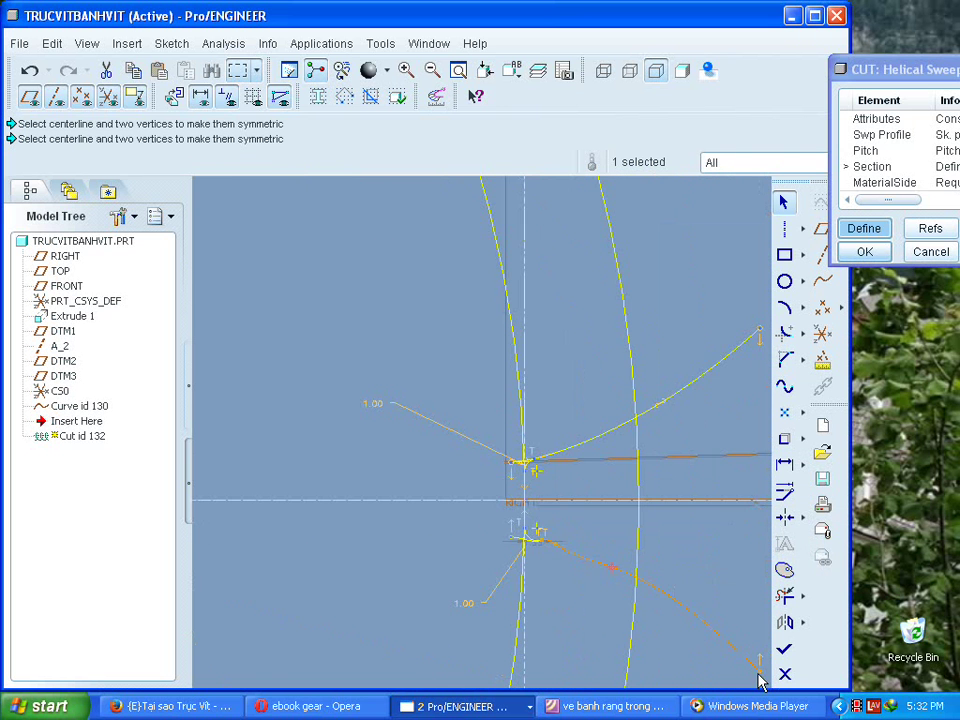
pyautogui.click(545, 545)
pyautogui.click(586, 540)
pyautogui.scroll(3, 614, 532)
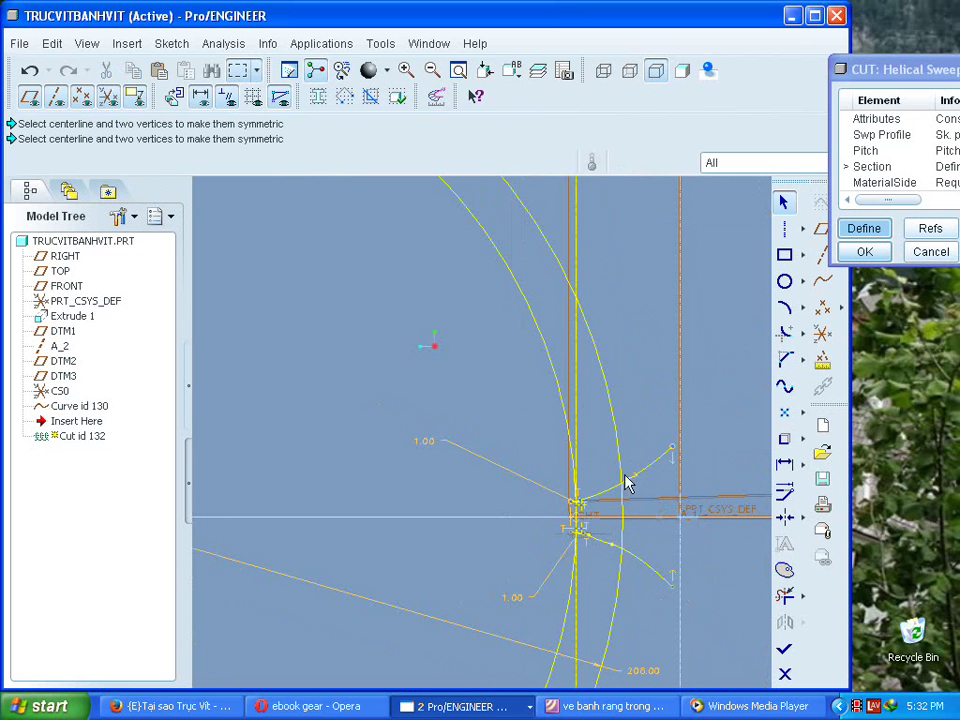
pyautogui.scroll(3, 620, 551)
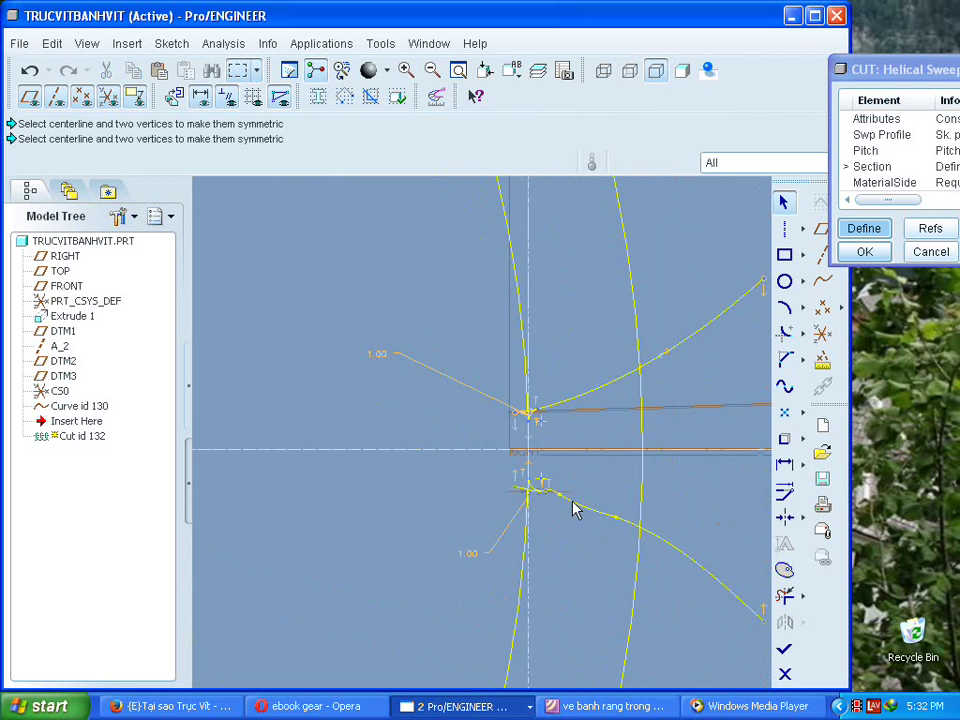
pyautogui.scroll(-8, 573, 502)
pyautogui.scroll(1, 514, 474)
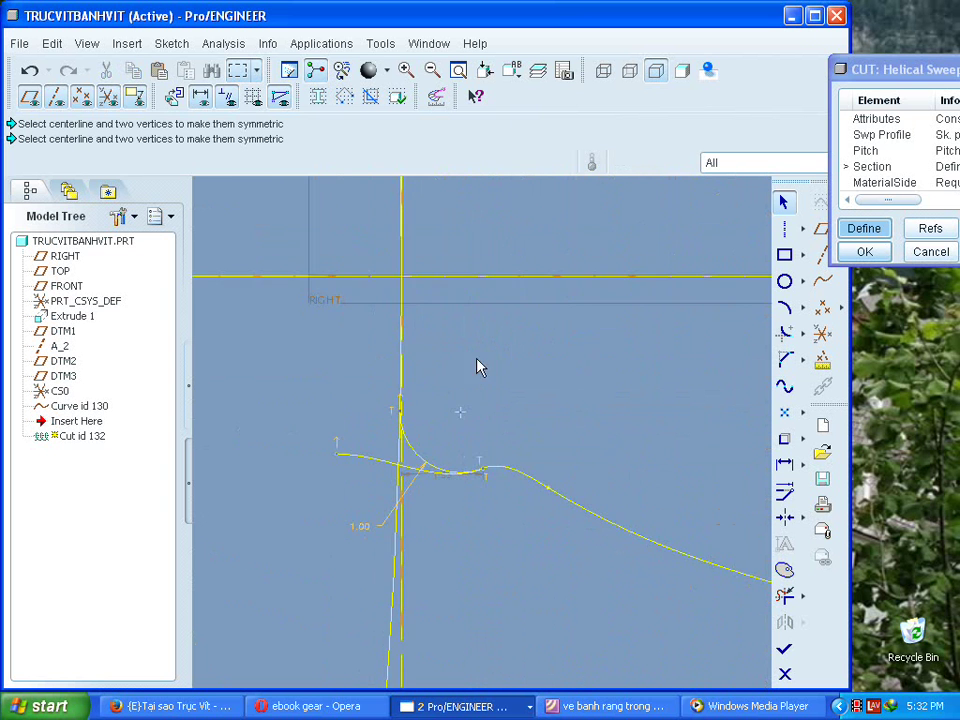
# Undo the symmetry constraint and the lower fillet's m/4 radius change.
pyautogui.moveTo(478, 367); pyautogui.dragTo(487, 410, button='middle')
pyautogui.hotkey('ctrl', 'z')
pyautogui.hotkey('ctrl', 'z')
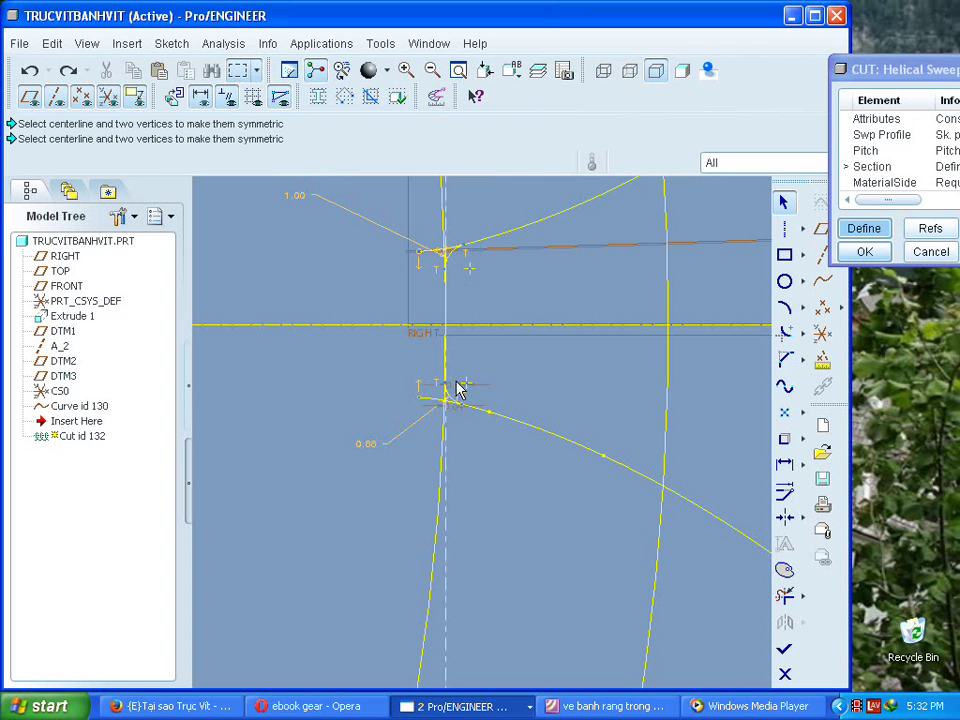
# Delete the lower mirrored involute and the lower root fillet from the section sketch.
pyautogui.scroll(-3, 493, 420)
pyautogui.click(492, 421)
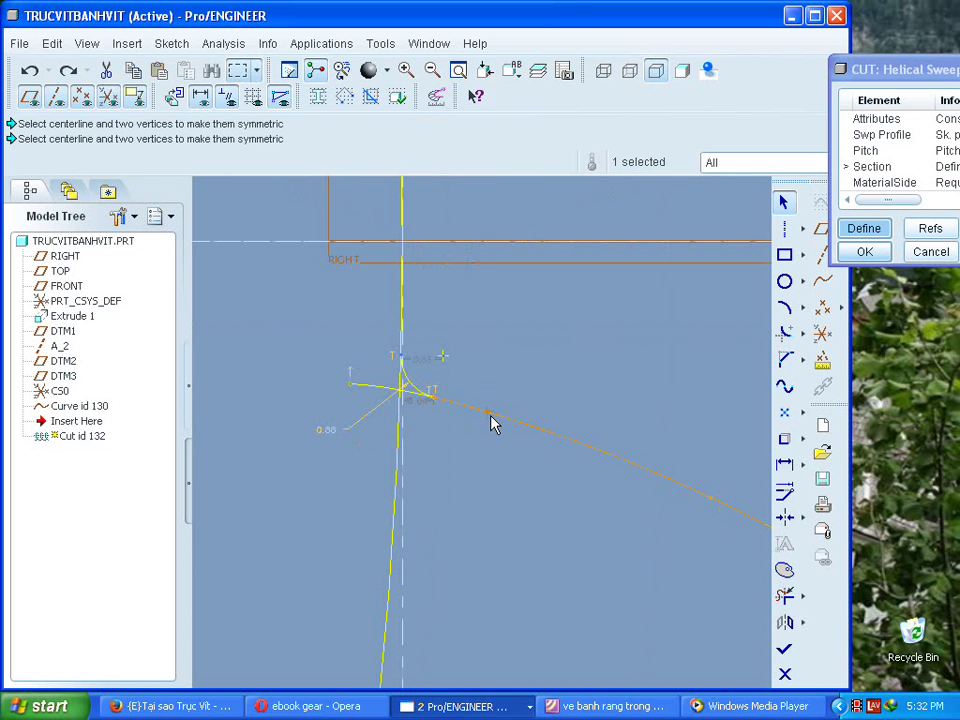
pyautogui.press('Delete')
pyautogui.click(410, 391)
pyautogui.press('Delete')
pyautogui.click(416, 389)
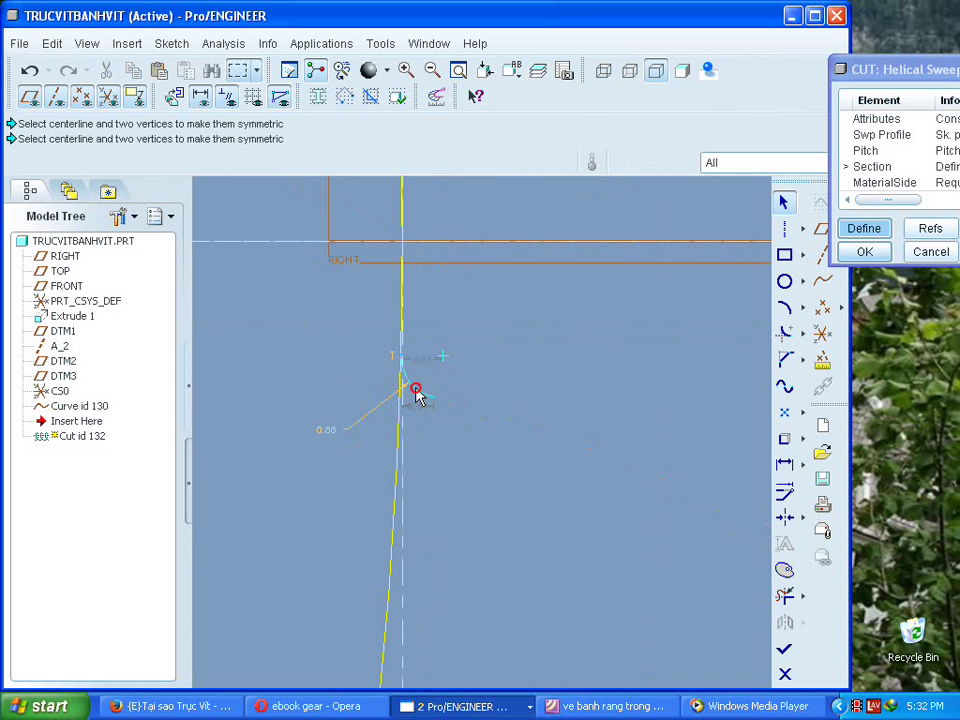
pyautogui.press('Delete')
# Mirror the upper root fillet and the upper involute about the horizontal centerline.
pyautogui.scroll(5, 450, 407)
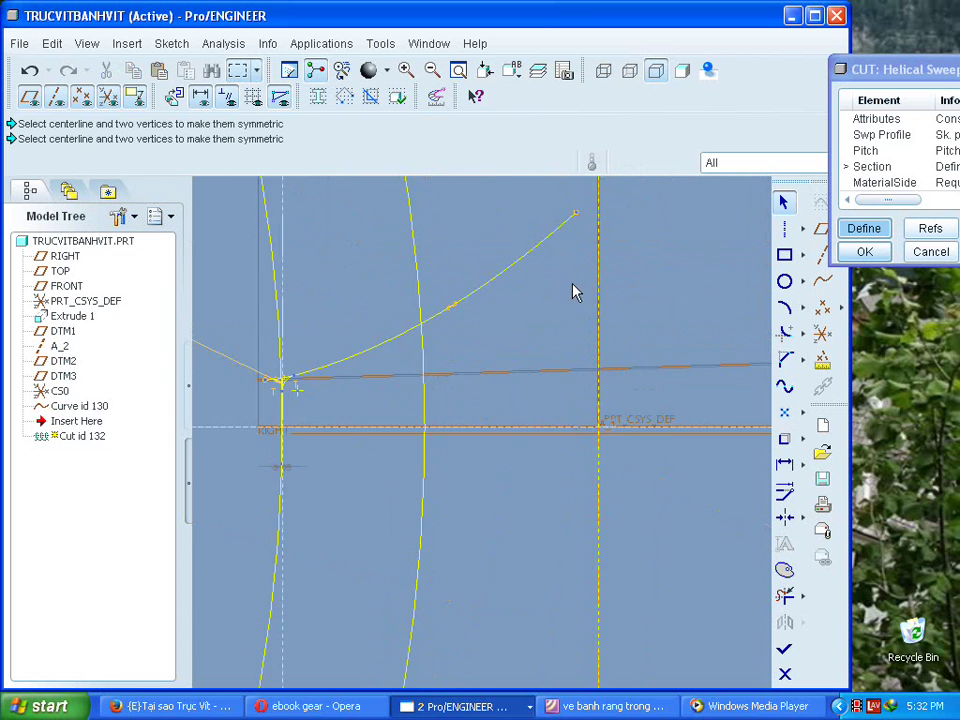
pyautogui.click(472, 277)
pyautogui.scroll(-5, 366, 370)
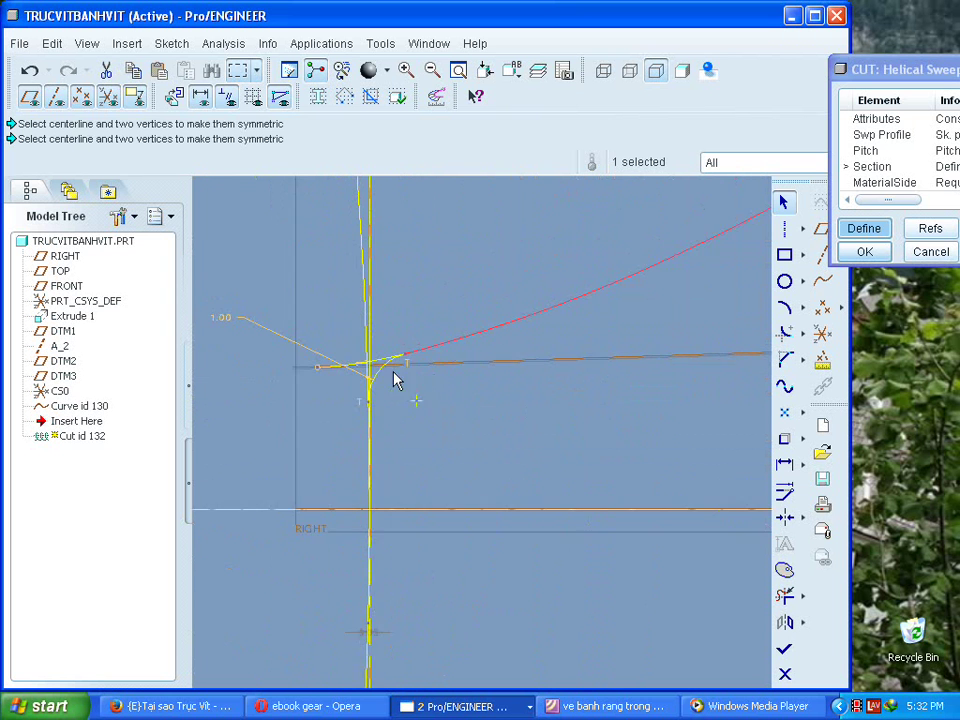
pyautogui.scroll(4, 373, 454)
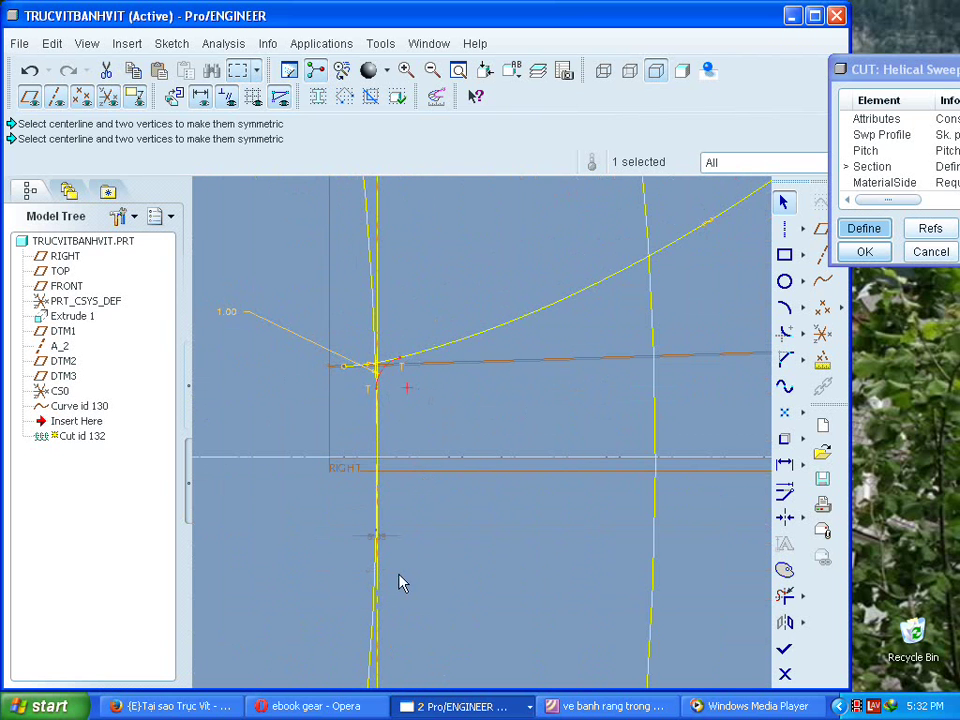
pyautogui.click(778, 623)
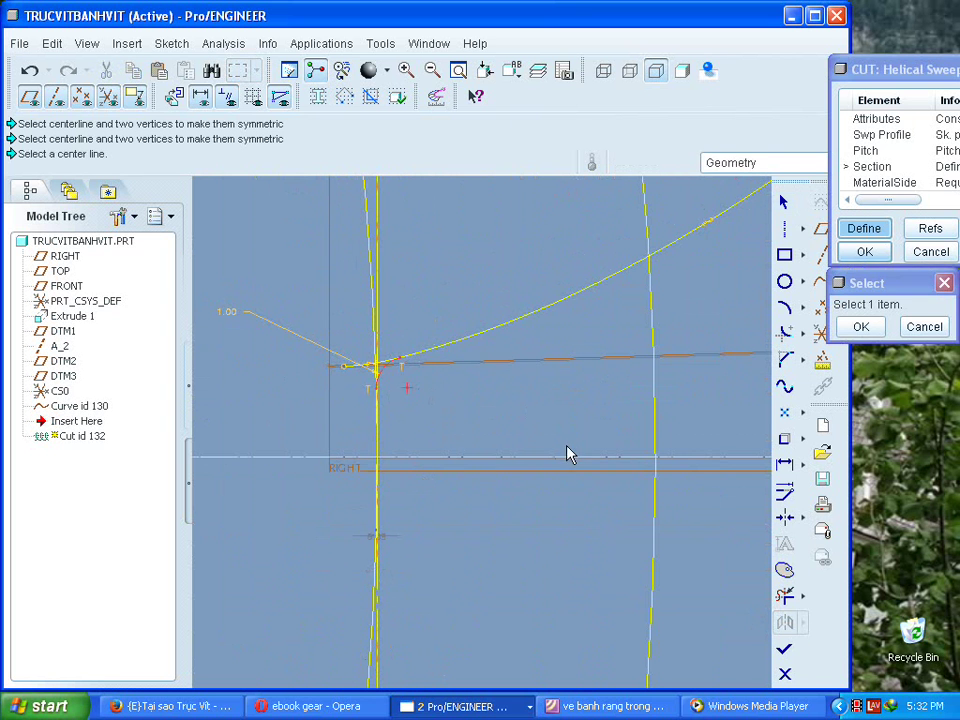
pyautogui.click(581, 458)
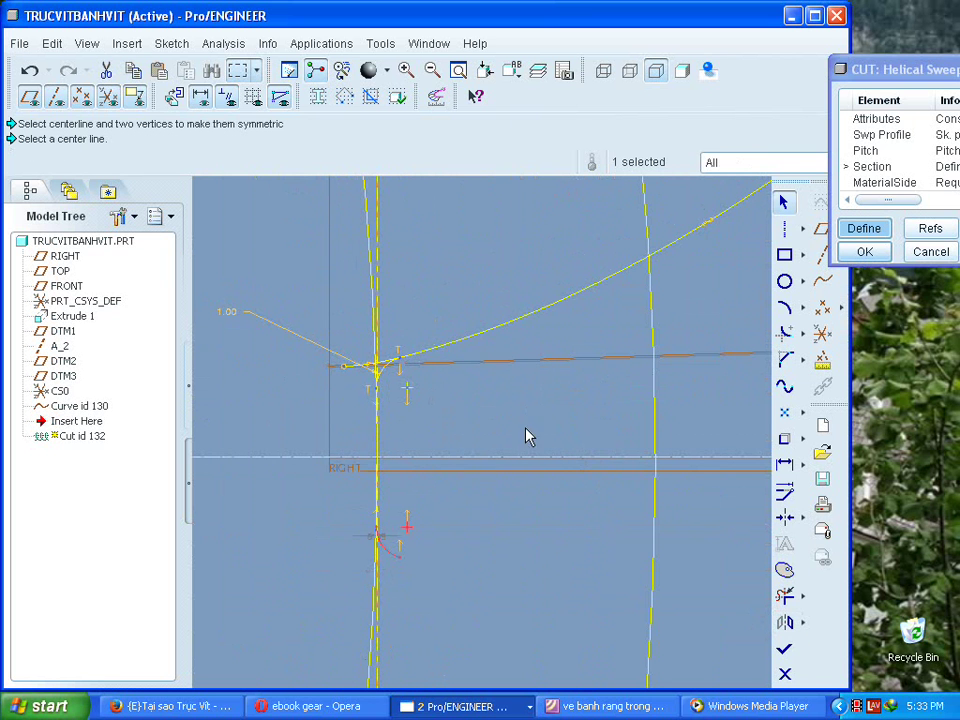
pyautogui.click(785, 619)
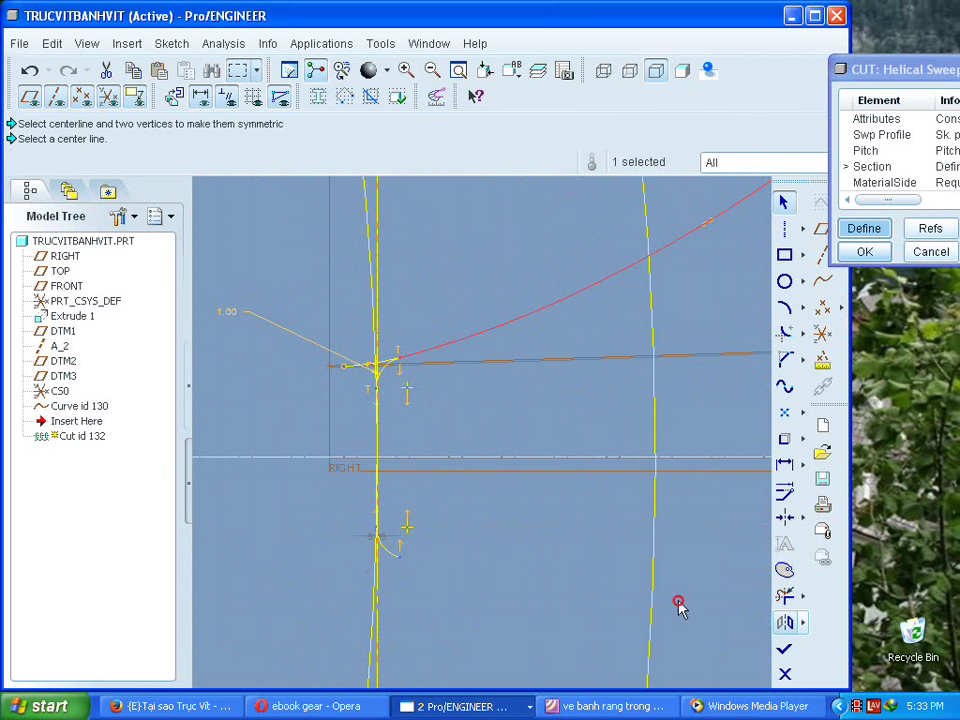
pyautogui.click(514, 458)
pyautogui.click(535, 529)
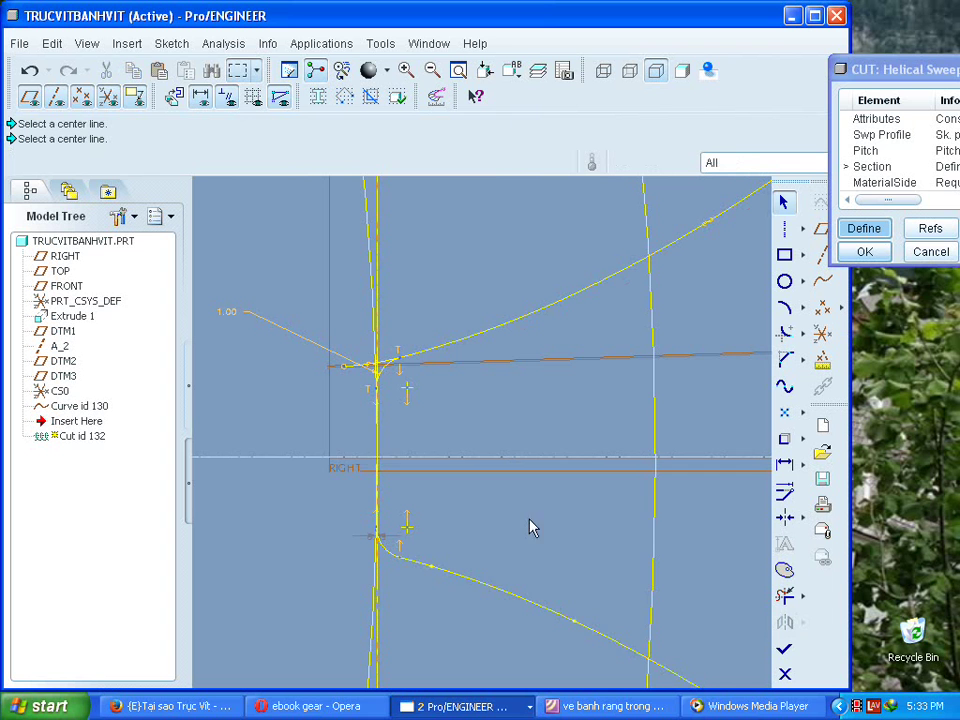
# Constrain the lower fillet's upper endpoint to coincide with the root circle.
pyautogui.scroll(-6, 336, 536)
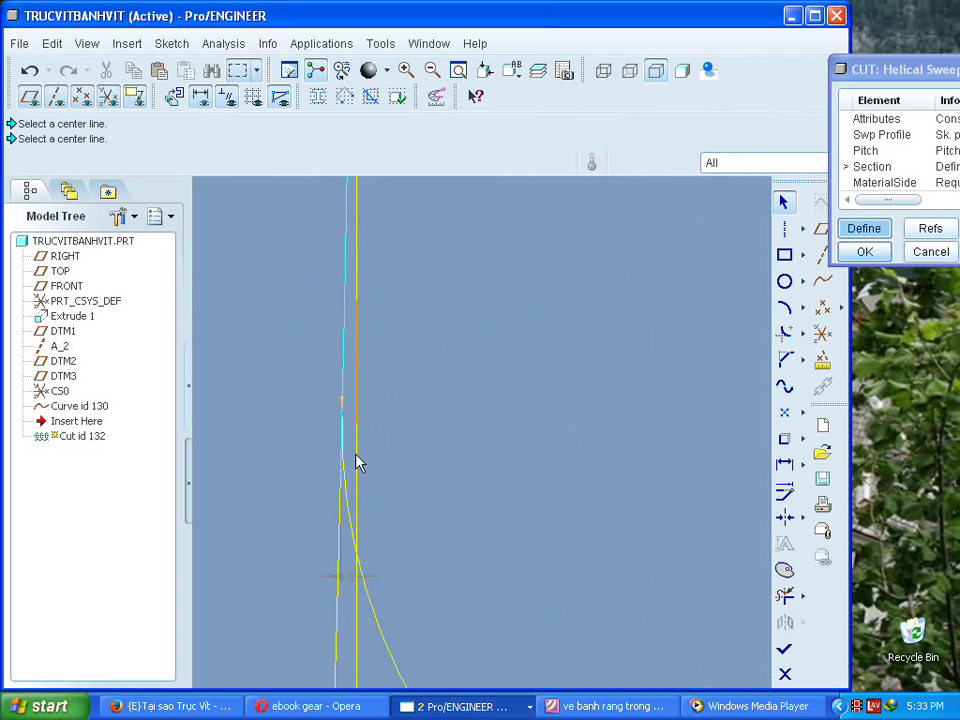
pyautogui.click(350, 513)
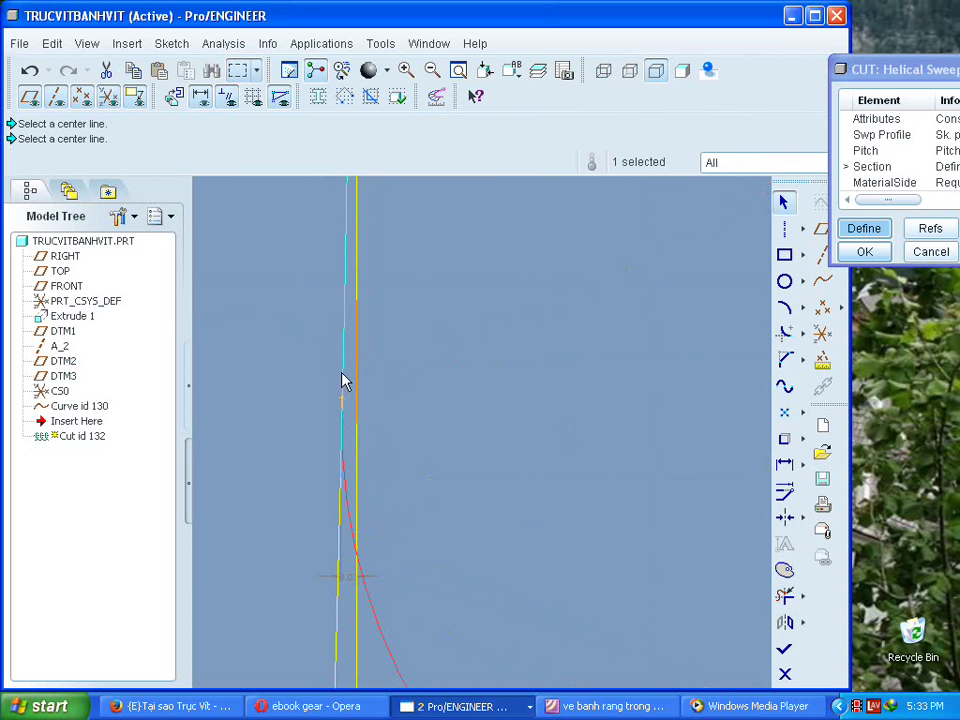
pyautogui.click(343, 390)
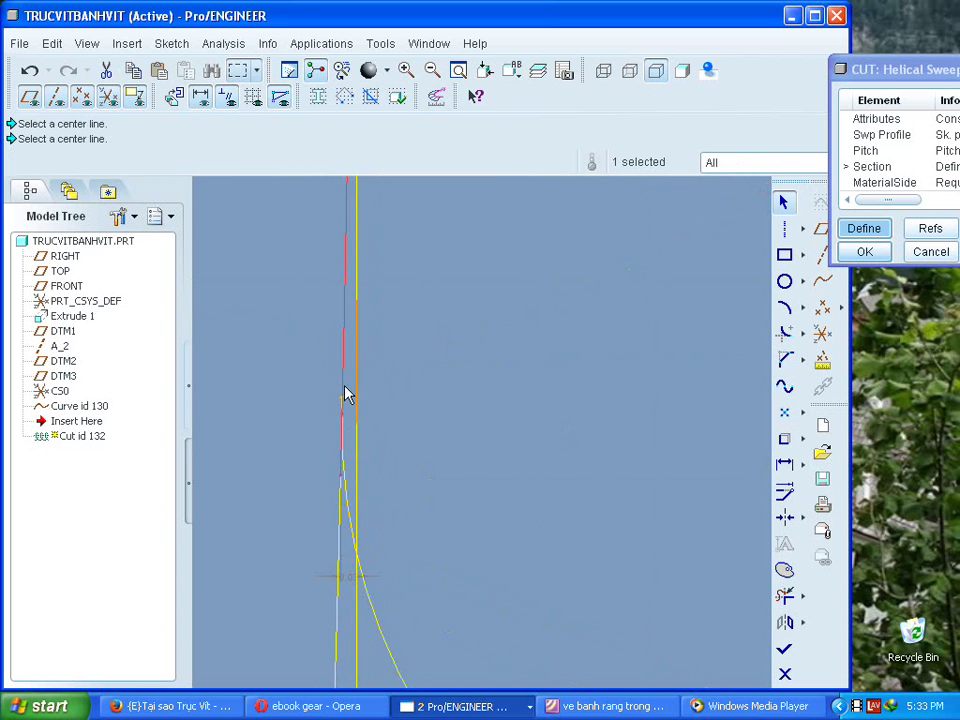
pyautogui.middleClick(637, 536)
pyautogui.click(803, 518)
pyautogui.click(878, 544)
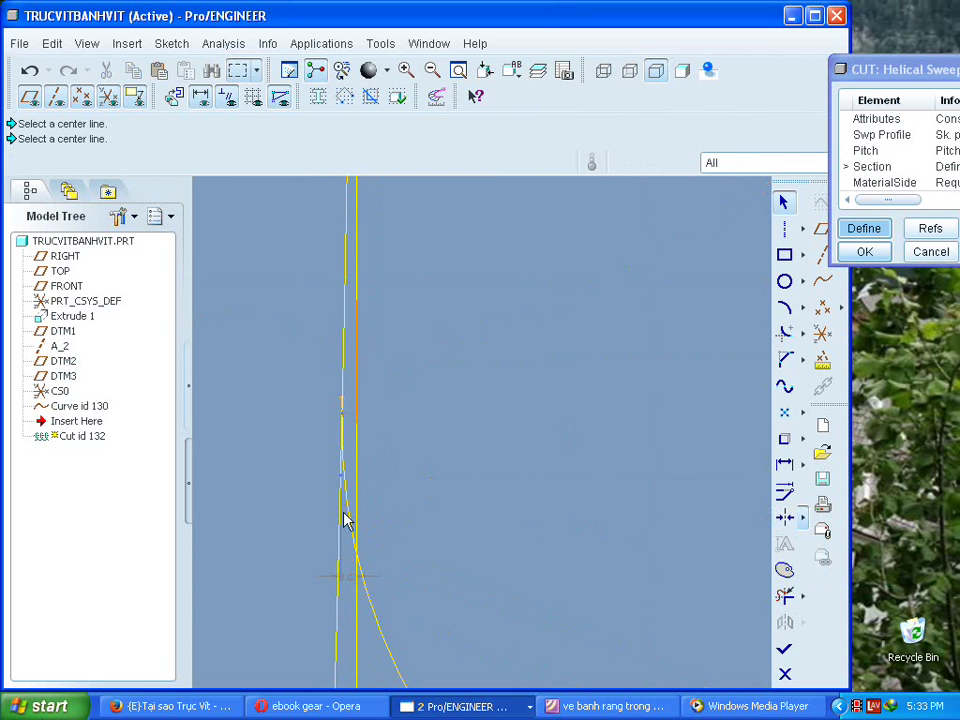
pyautogui.click(339, 406)
pyautogui.click(342, 351)
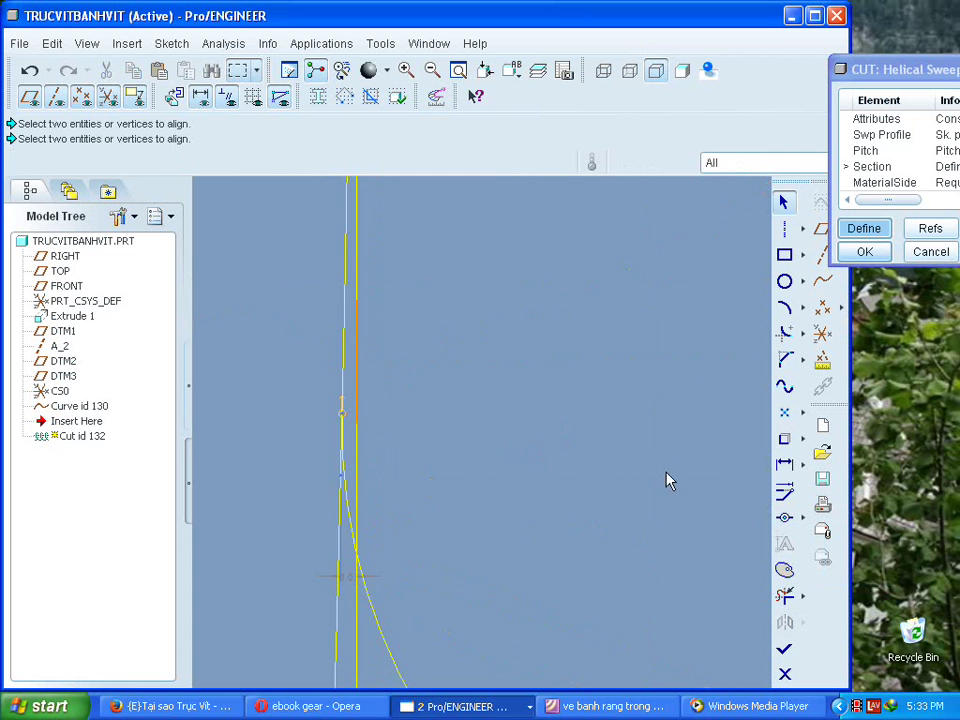
# Trim away the part of the root circle that extends below the lower fillet.
pyautogui.scroll(-5, 660, 399)
pyautogui.keyDown('shift'); pyautogui.moveTo(476, 388); pyautogui.dragTo(228, 385, button='middle'); pyautogui.keyUp('shift')
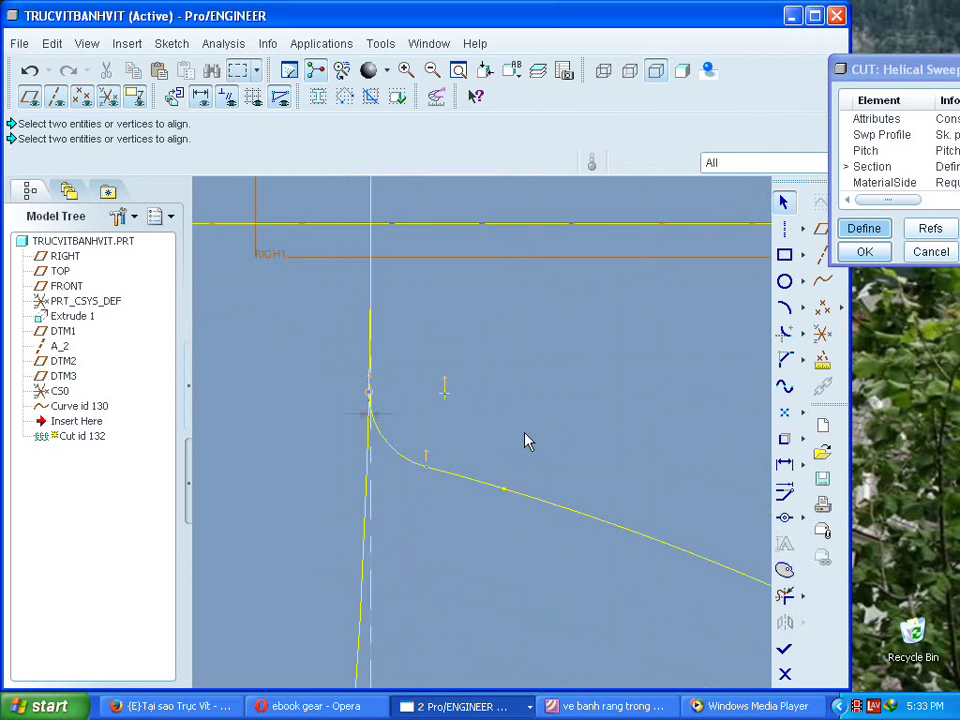
pyautogui.scroll(5, 525, 432)
pyautogui.keyDown('shift'); pyautogui.moveTo(599, 382); pyautogui.dragTo(472, 393, button='middle'); pyautogui.keyUp('shift')
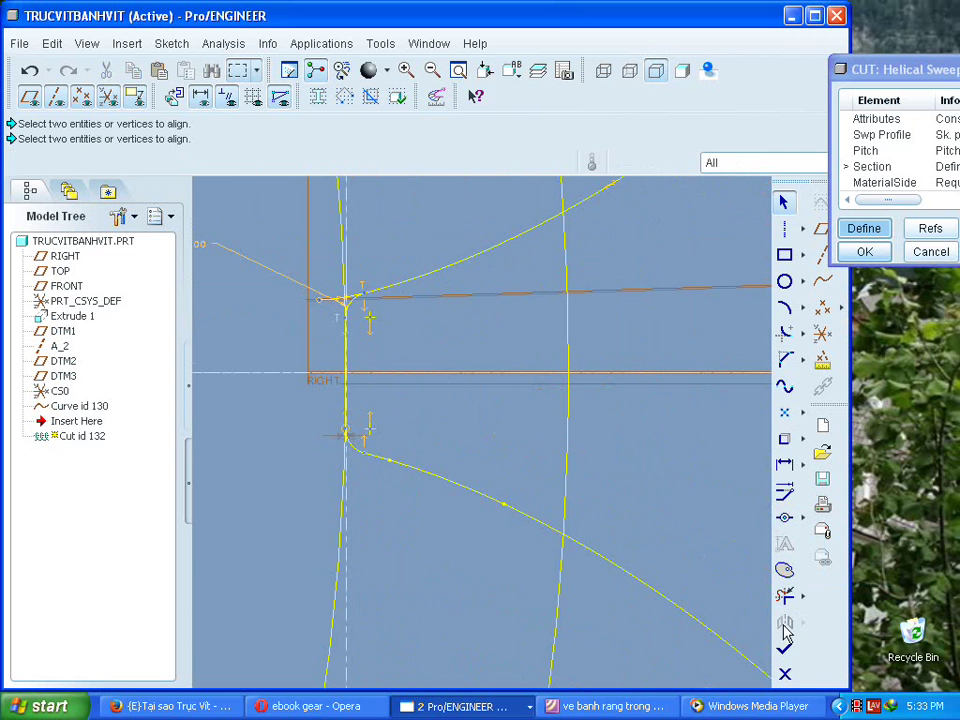
pyautogui.scroll(3, 349, 452)
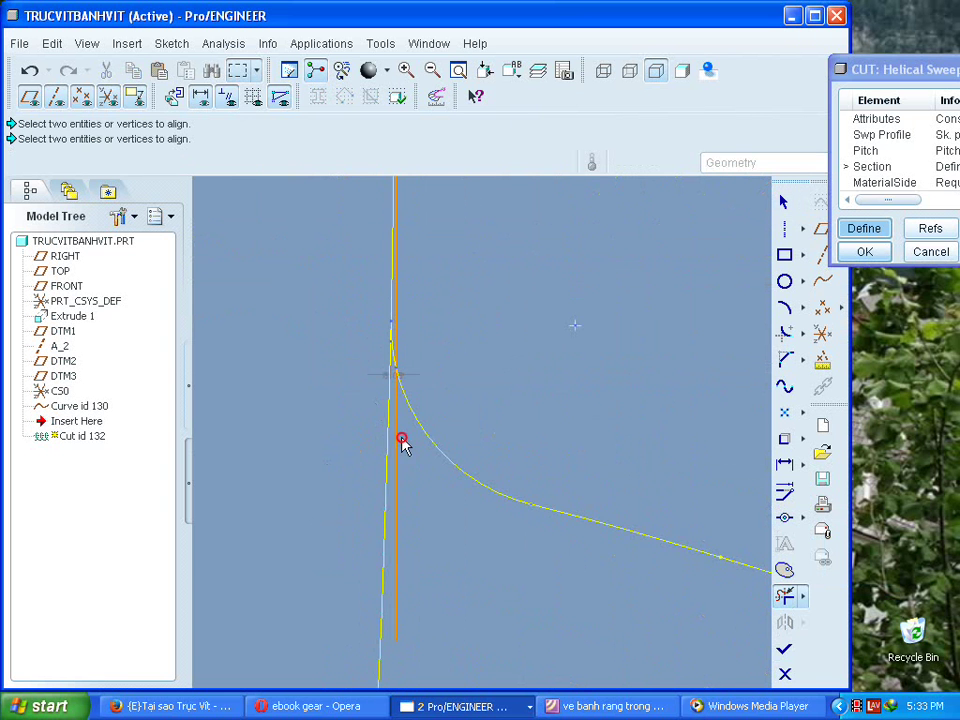
pyautogui.scroll(-3, 418, 463)
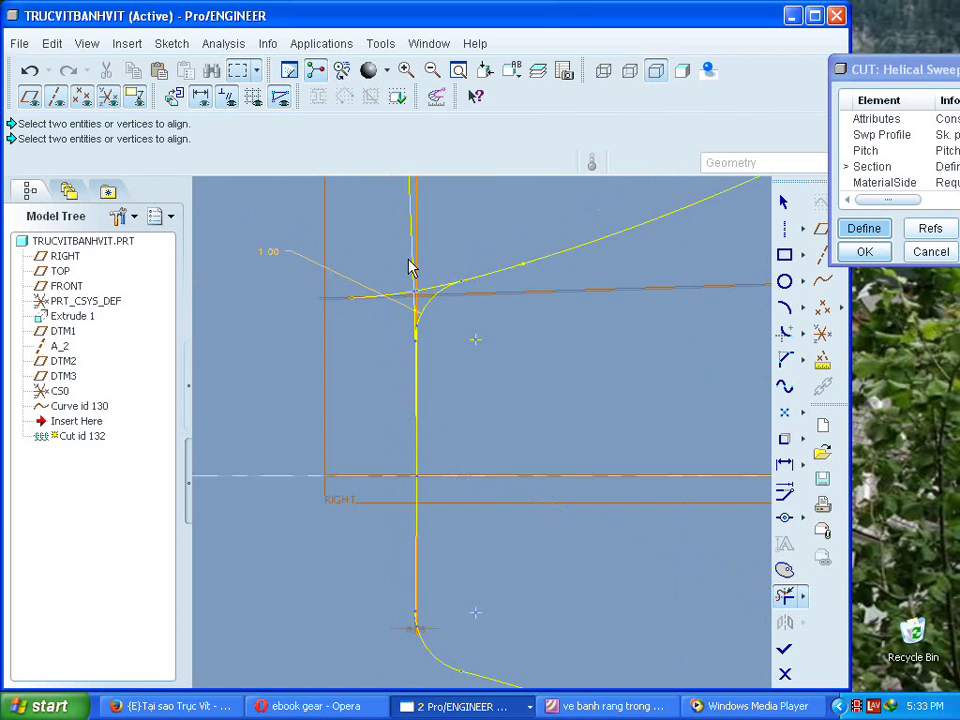
pyautogui.scroll(2, 408, 268)
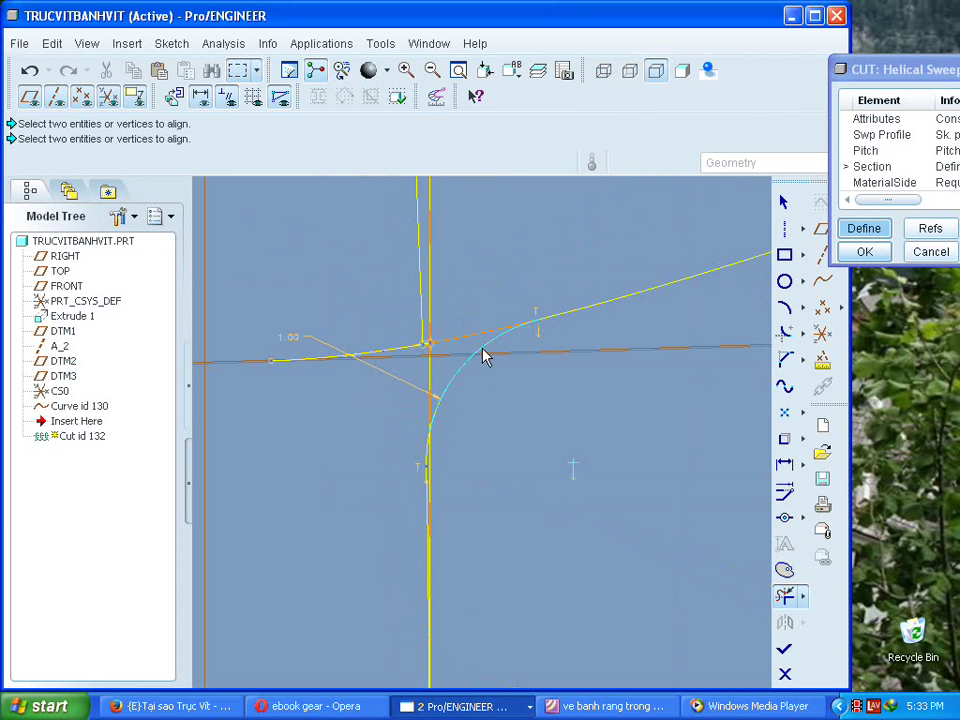
# Delete the leftover involute piece behind the upper fillet and the root circle arc above it.
pyautogui.middleClick(483, 350)
pyautogui.click(386, 354)
pyautogui.press('Delete')
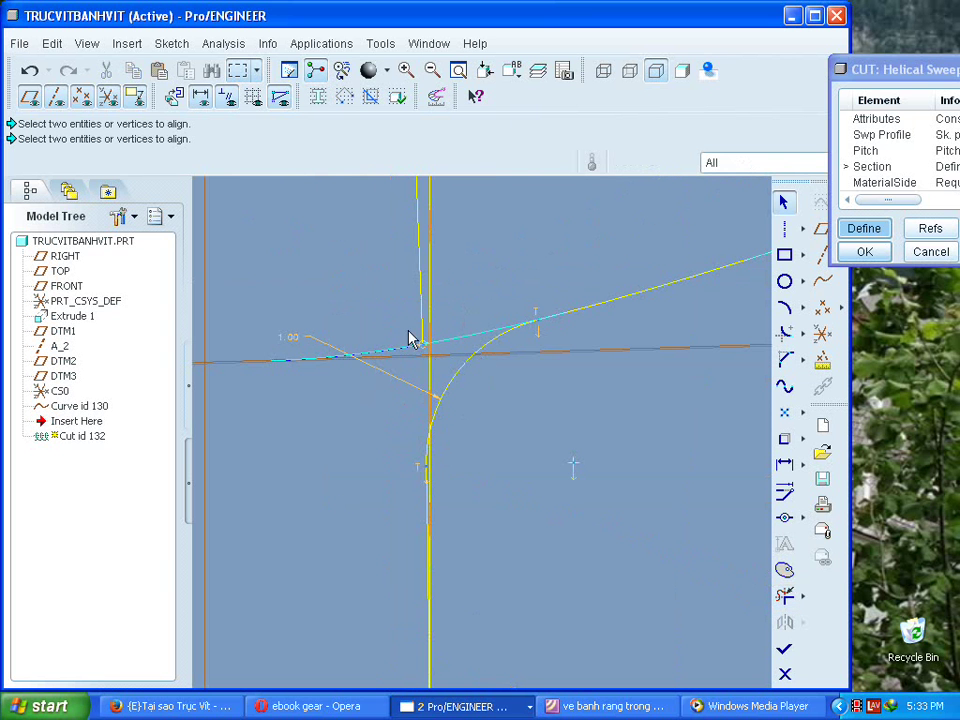
pyautogui.click(411, 333)
pyautogui.press('Delete')
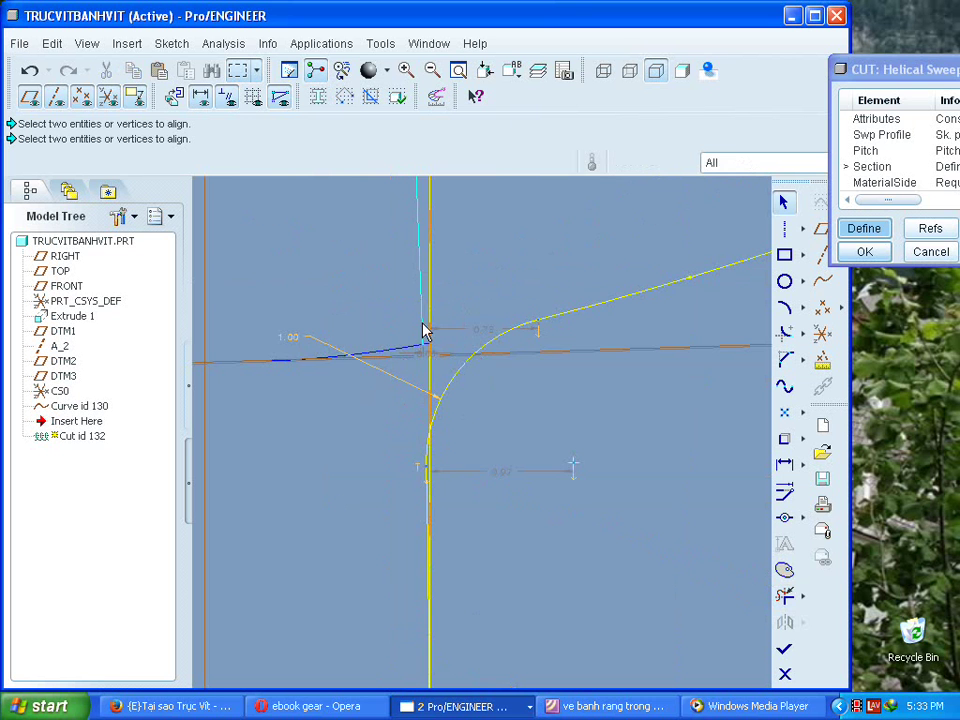
# Trim both involutes back to the outer circular arc.
pyautogui.scroll(-4, 430, 363)
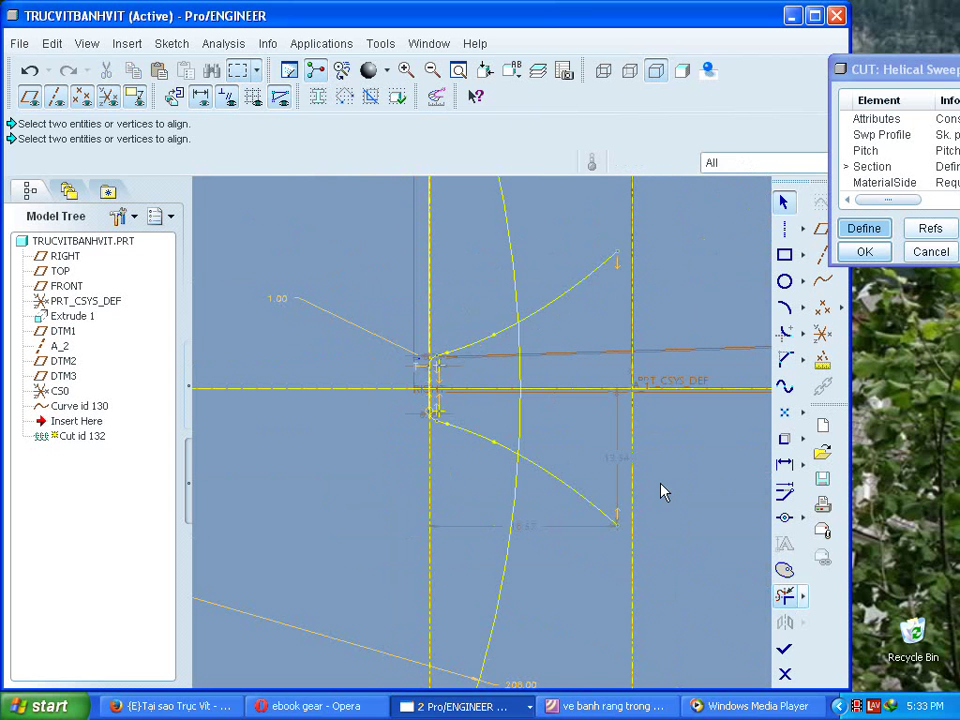
pyautogui.click(559, 296)
pyautogui.click(553, 482)
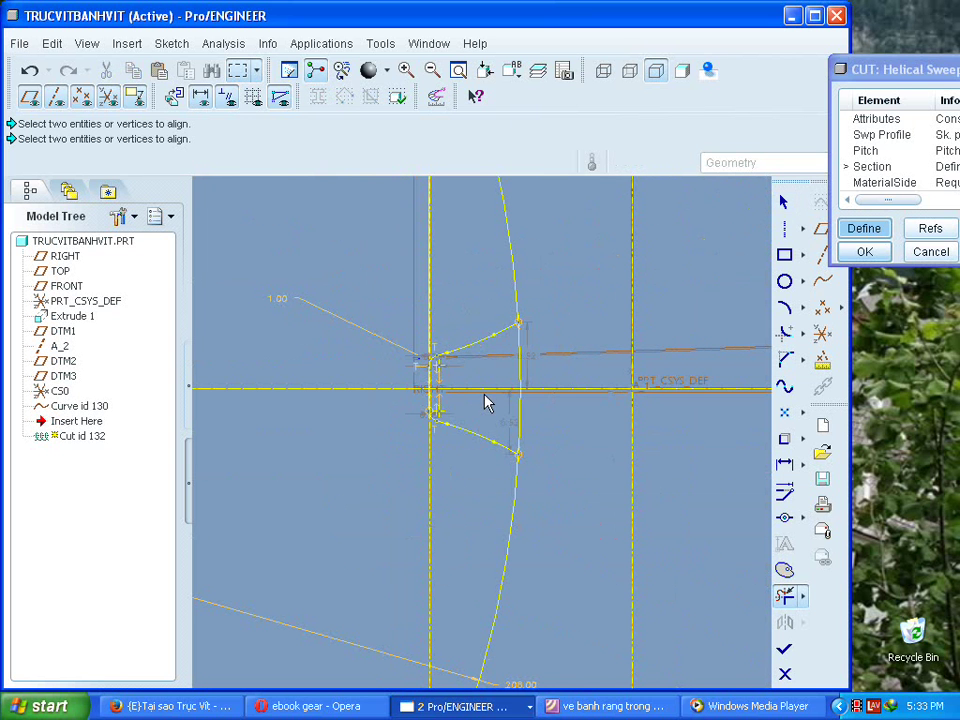
pyautogui.middleClick(489, 483)
# Draw a vertical centerline through the outer ends of the two involutes.
pyautogui.scroll(2, 450, 435)
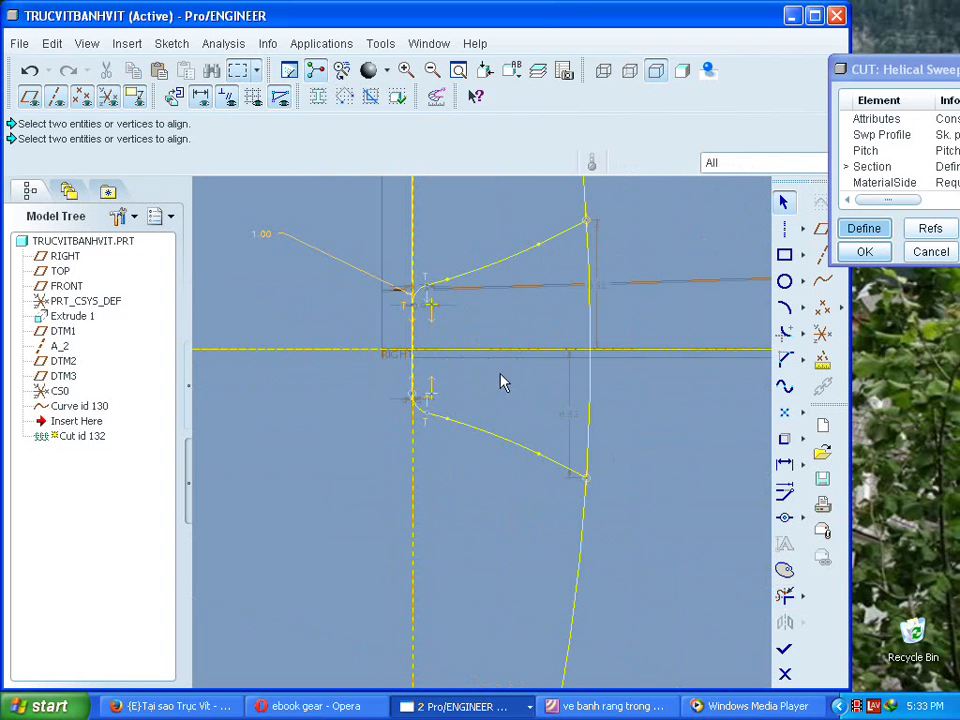
pyautogui.click(785, 230)
pyautogui.click(590, 228)
pyautogui.click(585, 484)
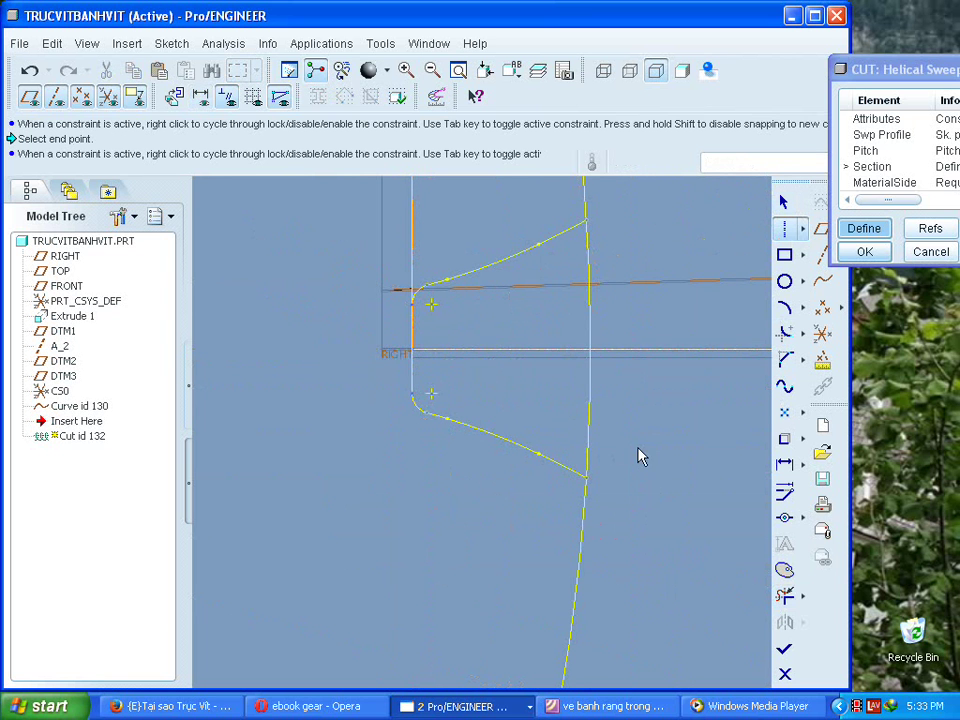
pyautogui.middleClick(640, 428)
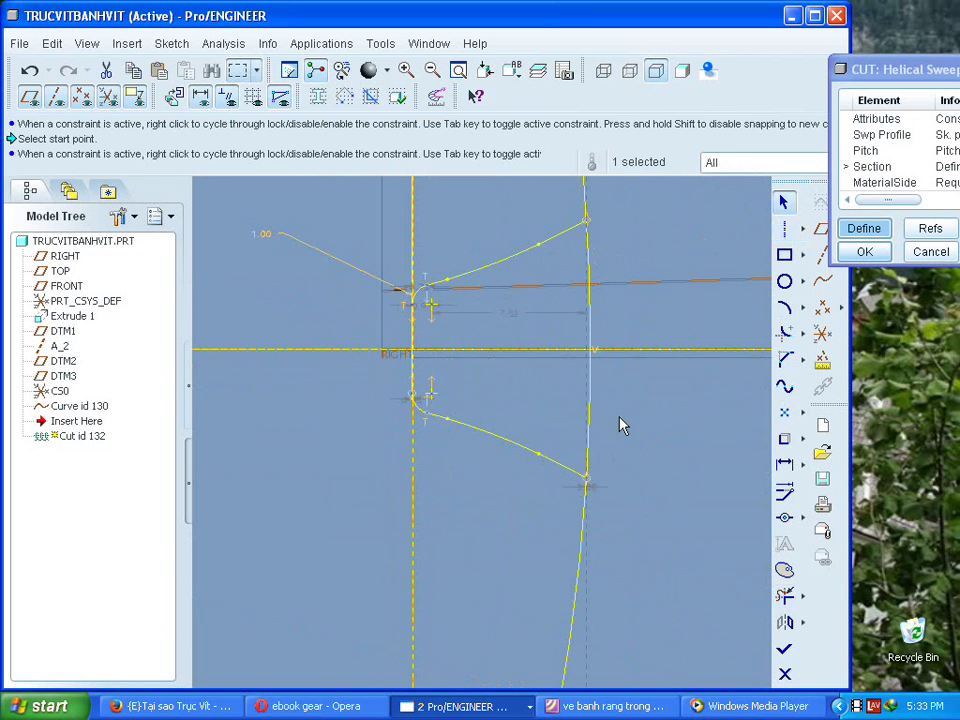
# Draw a horizontal line below the tooth profile from the new centerline to the vertical reference at the tooth root.
pyautogui.click(802, 229)
pyautogui.click(824, 229)
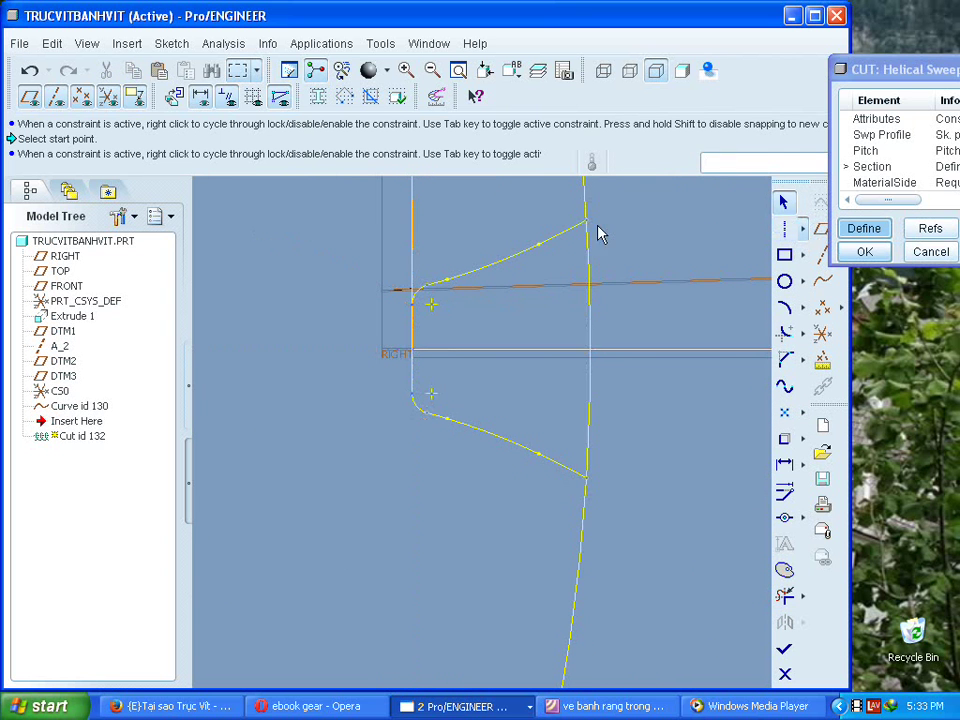
pyautogui.click(590, 543)
pyautogui.click(412, 542)
pyautogui.middleClick(523, 491)
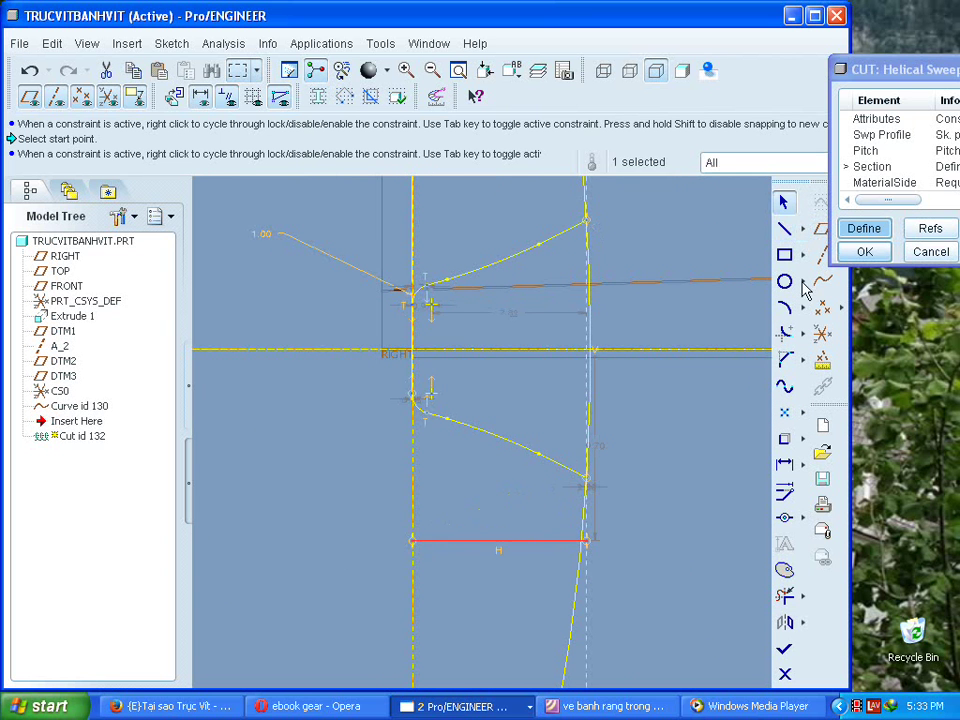
# Draw a vertical centerline through the midpoint of the horizontal line.
pyautogui.click(801, 229)
pyautogui.click(876, 229)
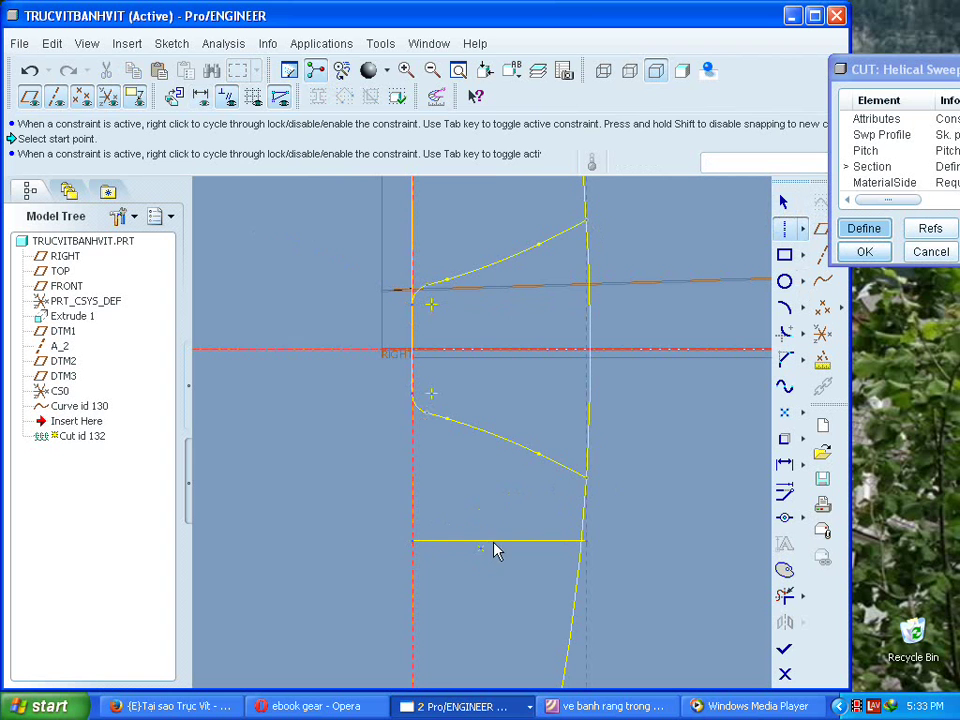
pyautogui.click(498, 543)
pyautogui.click(499, 450)
pyautogui.middleClick(541, 431)
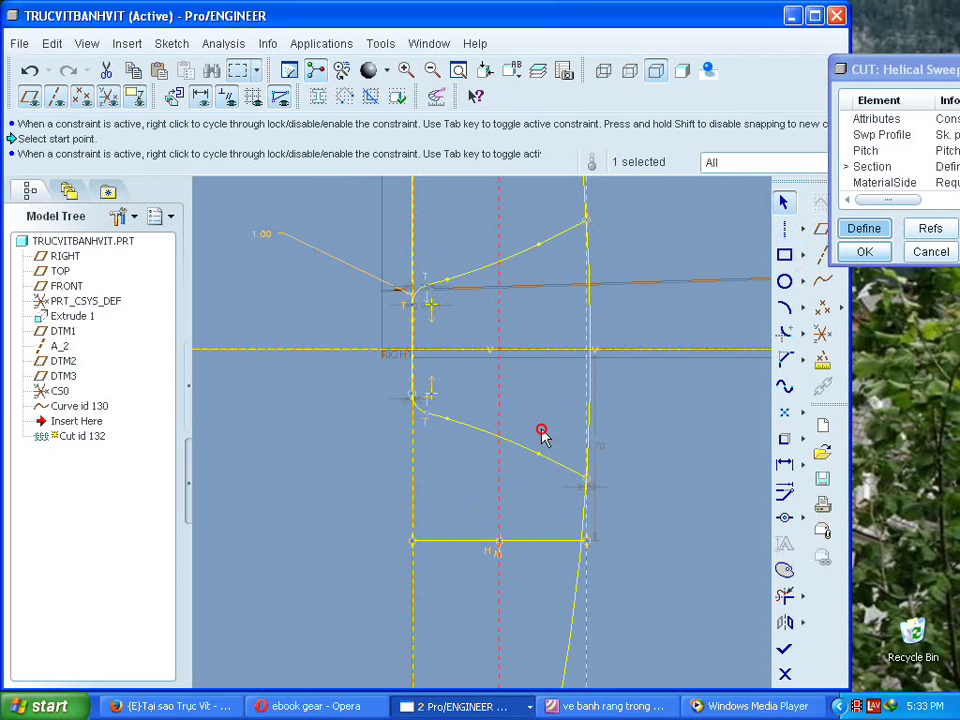
# Mirror both involutes and their root fillet arcs about the vertical centerline through the horizontal line's midpoint.
pyautogui.click(471, 429)
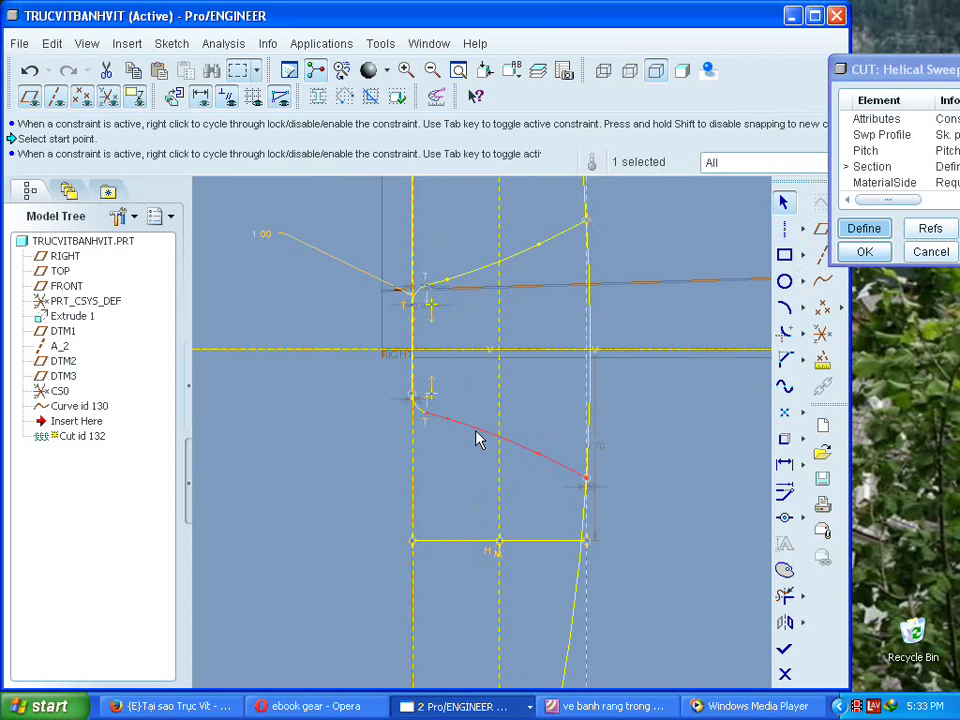
pyautogui.keyDown('ctrl'); pyautogui.click(476, 272); pyautogui.keyUp('ctrl')
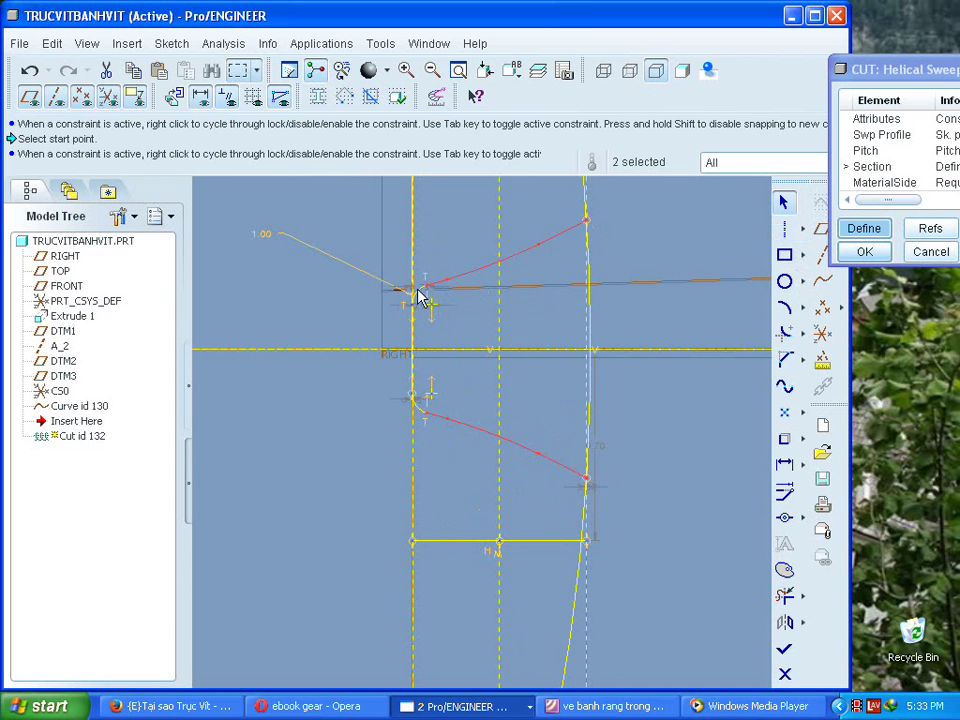
pyautogui.keyDown('ctrl'); pyautogui.click(421, 300); pyautogui.keyUp('ctrl')
pyautogui.keyDown('ctrl'); pyautogui.click(421, 301); pyautogui.keyUp('ctrl')
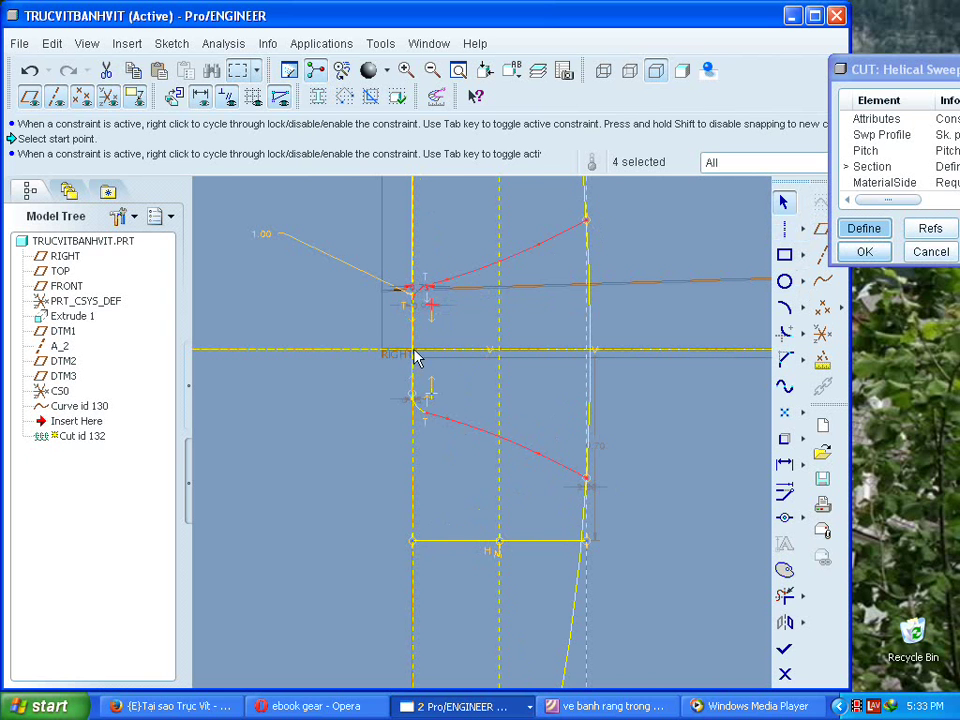
pyautogui.keyDown('ctrl'); pyautogui.click(422, 400); pyautogui.keyUp('ctrl')
pyautogui.keyDown('ctrl'); pyautogui.click(420, 414); pyautogui.keyUp('ctrl')
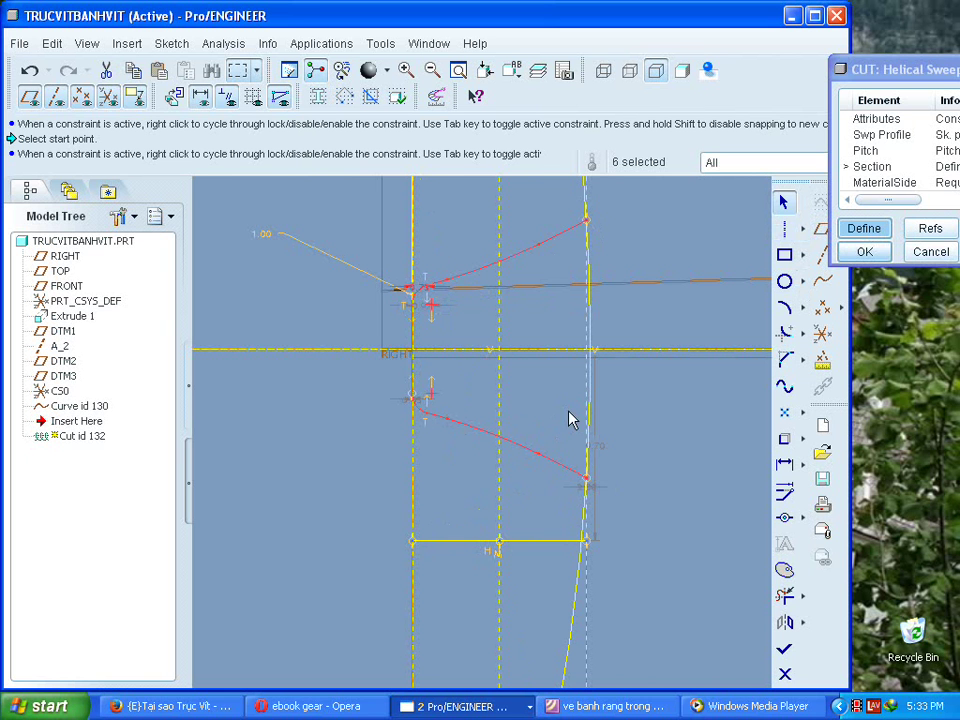
pyautogui.click(785, 623)
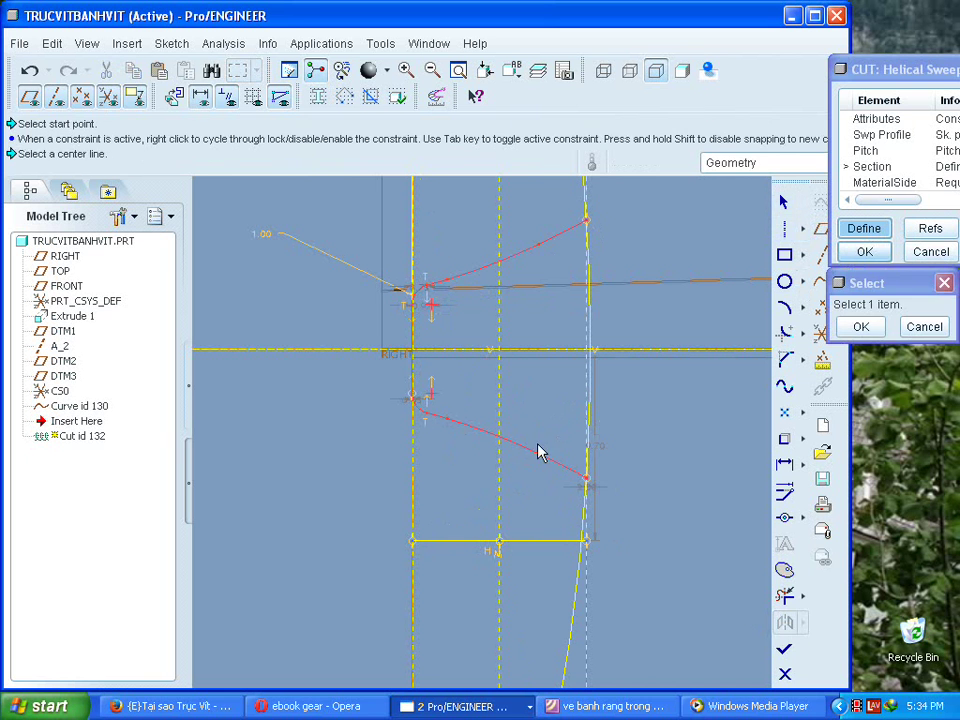
pyautogui.click(501, 424)
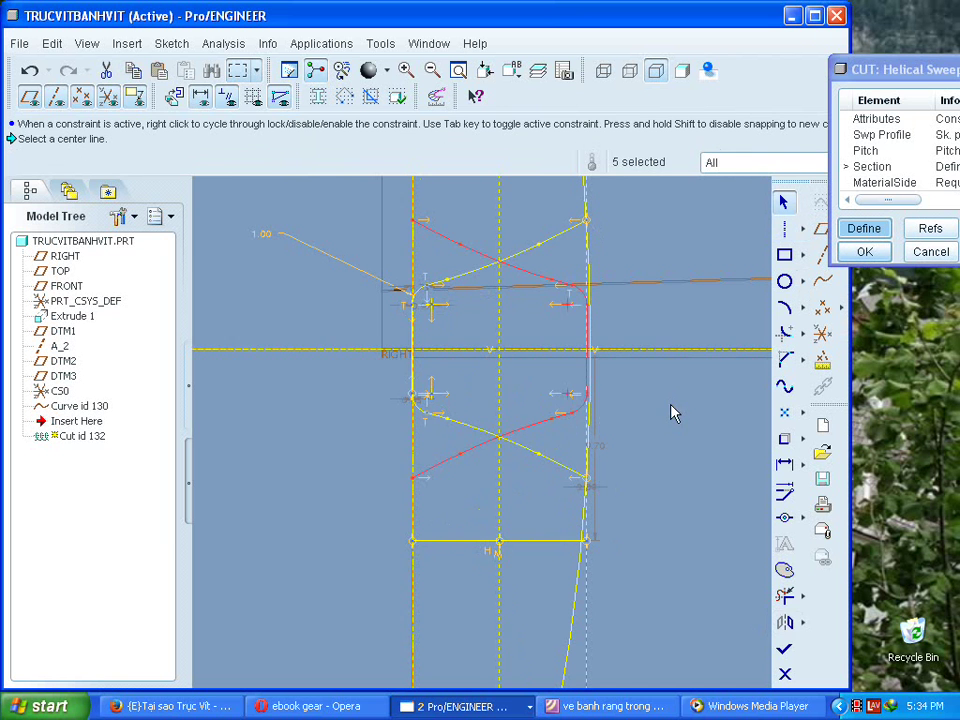
pyautogui.scroll(-3, 585, 332)
pyautogui.scroll(3, 585, 328)
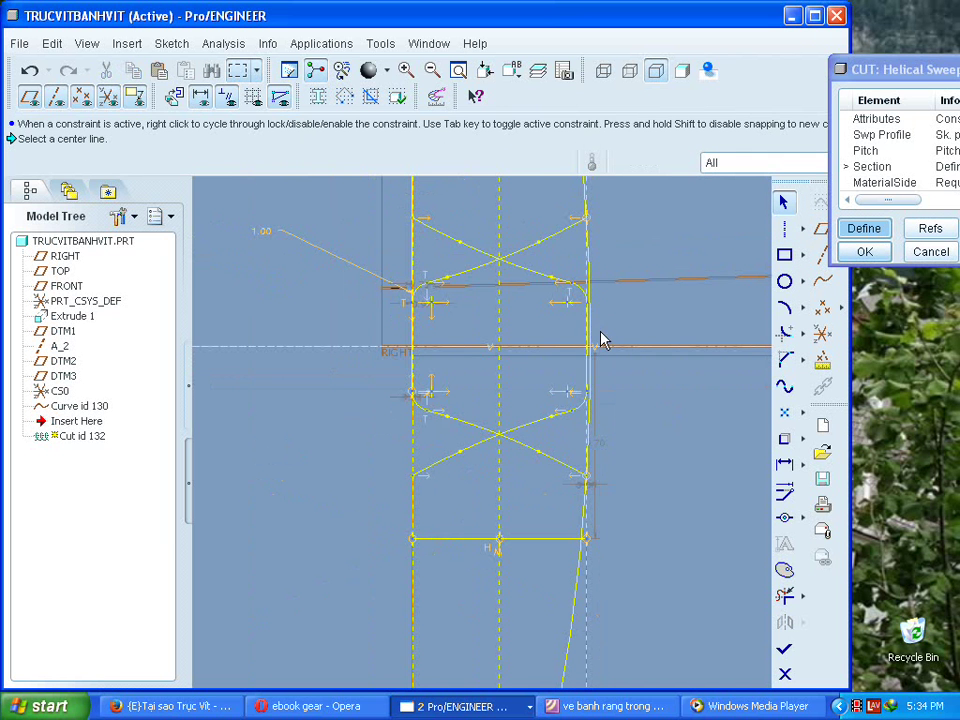
# Delete the mirroring centerline and the original unmirrored involutes, root fillets and root line.
pyautogui.click(498, 240)
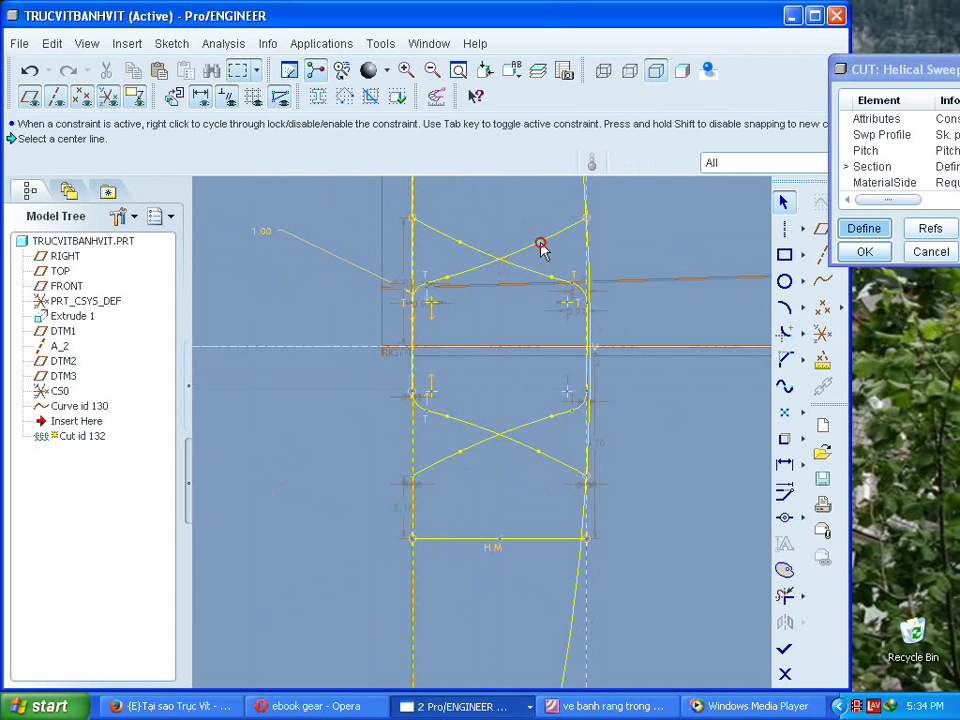
pyautogui.scroll(-3, 420, 290)
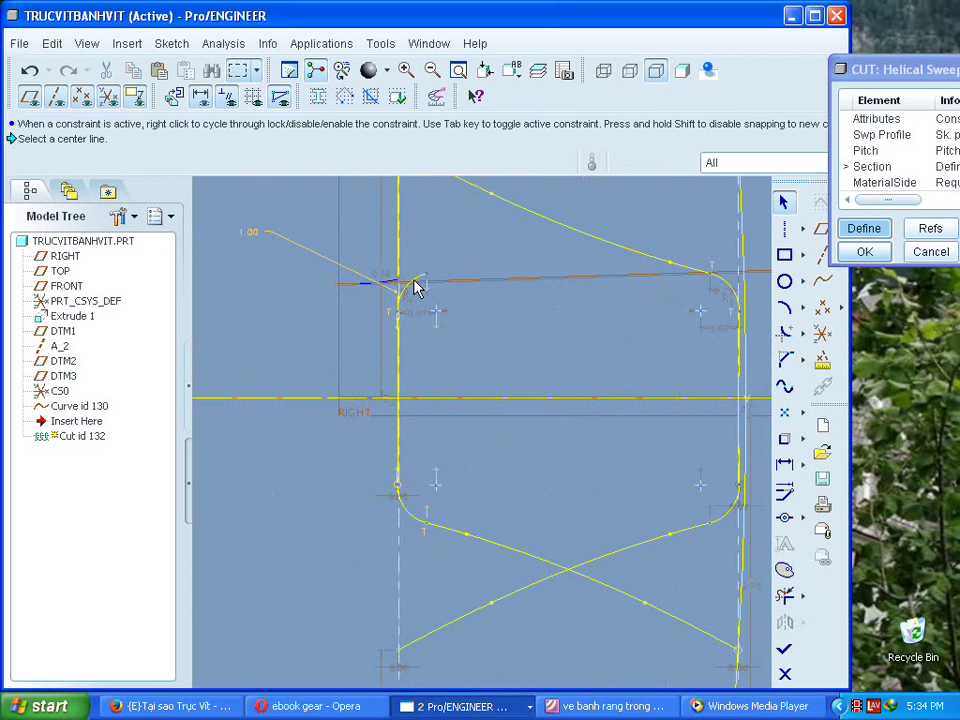
pyautogui.click(415, 286)
pyautogui.press('Delete')
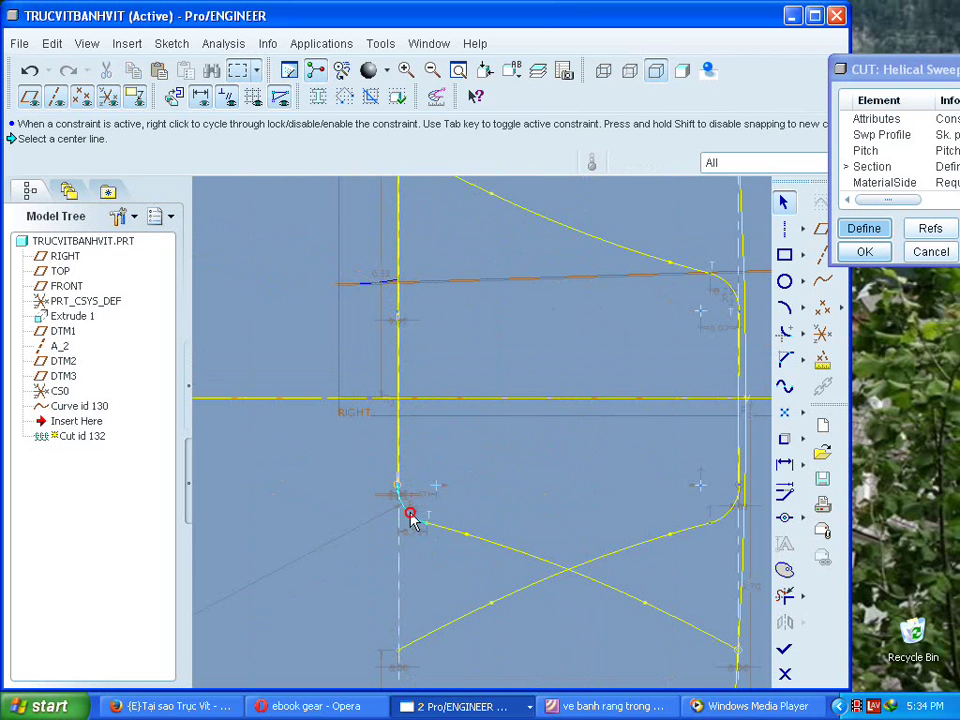
pyautogui.click(410, 517)
pyautogui.press('Delete')
pyautogui.click(454, 534)
pyautogui.press('Delete')
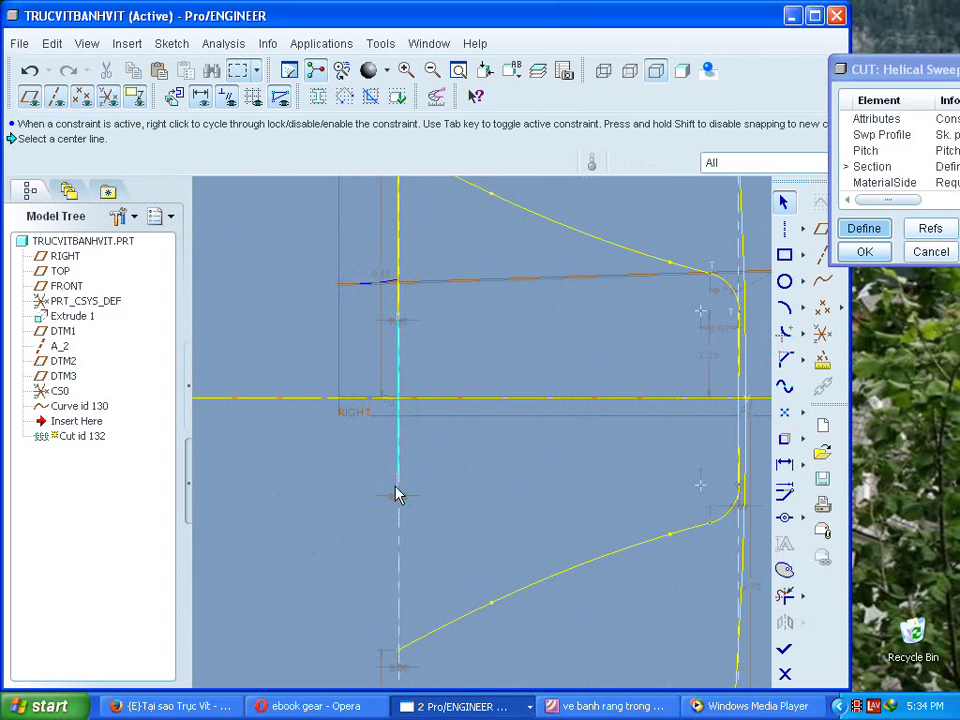
pyautogui.click(397, 494)
pyautogui.press('Delete')
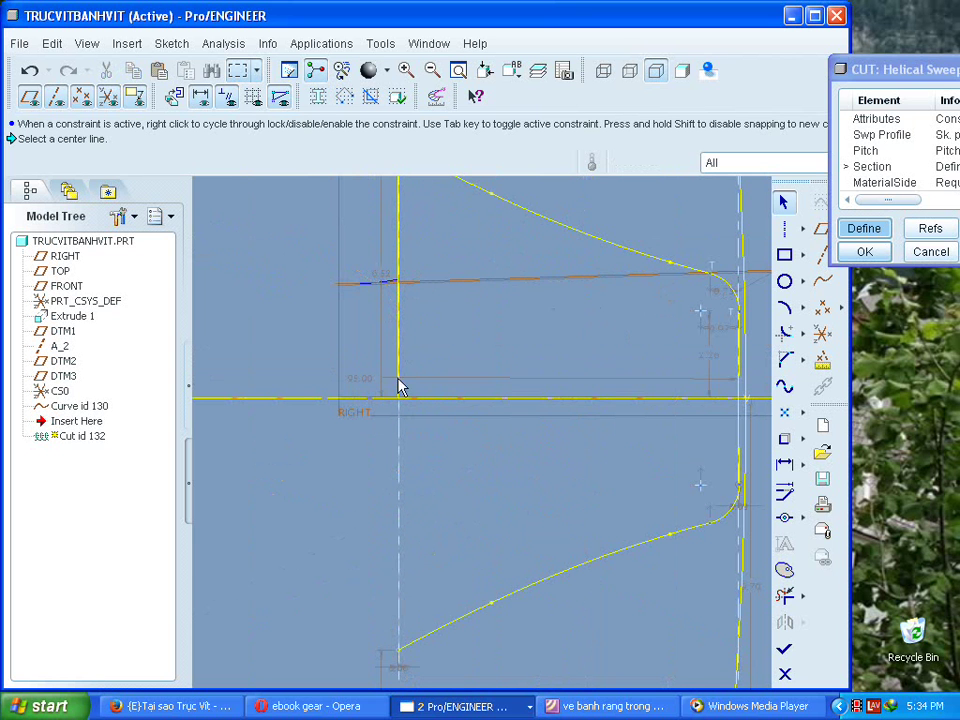
# Delete the leftover outer circular arc pieces above and below the mirrored tooth profile.
pyautogui.scroll(4, 402, 353)
pyautogui.scroll(-5, 401, 262)
pyautogui.scroll(-2, 404, 347)
pyautogui.scroll(5, 405, 340)
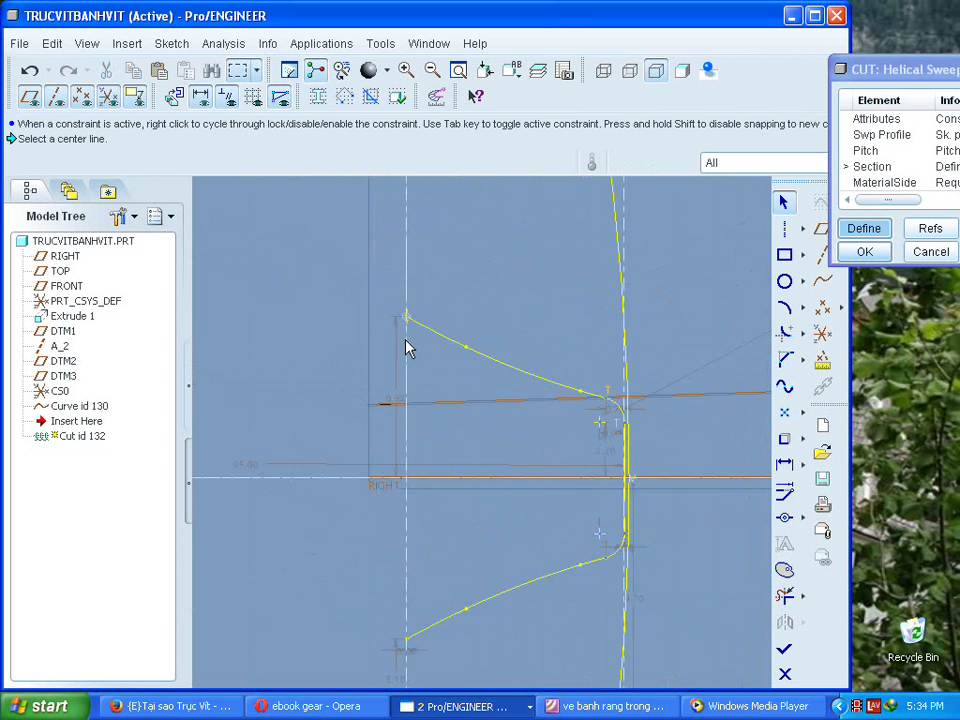
pyautogui.scroll(3, 405, 340)
pyautogui.scroll(-3, 515, 349)
pyautogui.click(534, 263)
pyautogui.press('Delete')
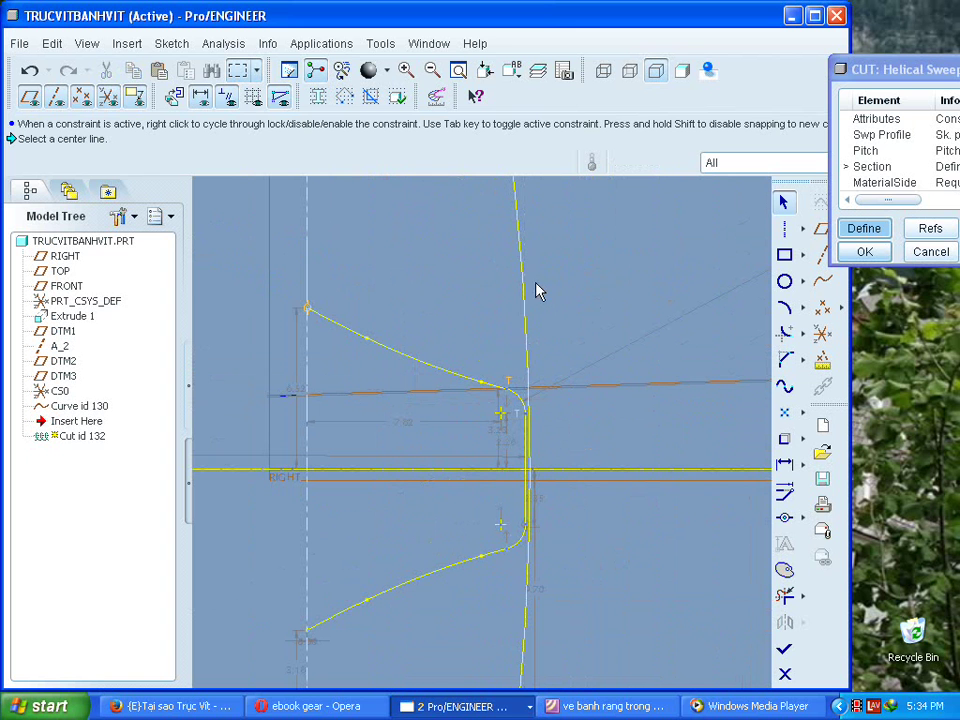
pyautogui.click(525, 287)
pyautogui.press('Delete')
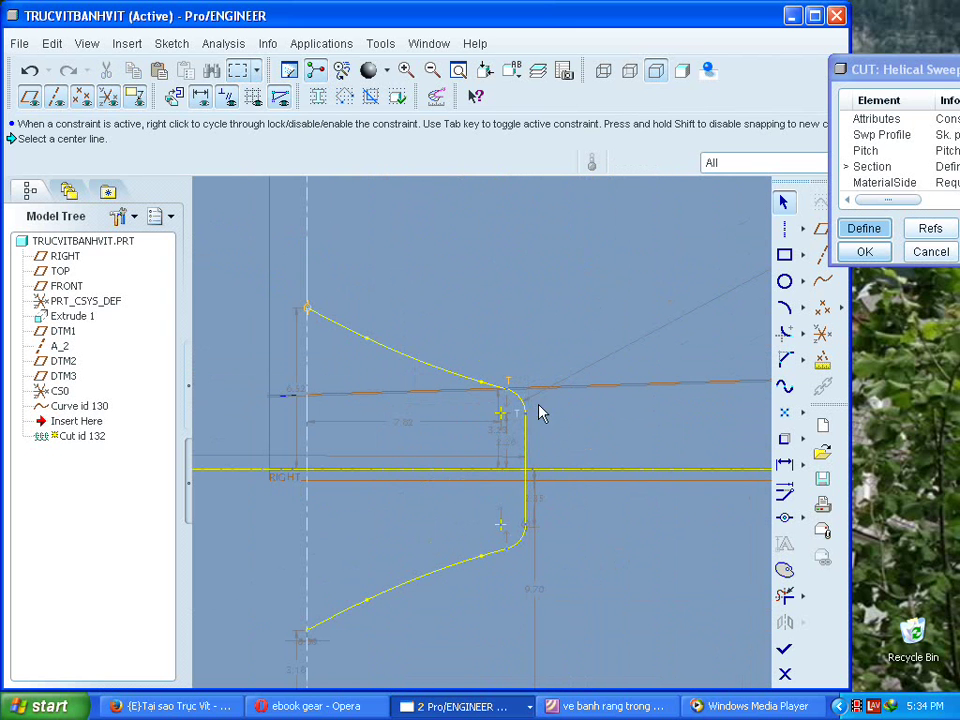
# Delete the horizontal helper line below the tooth profile.
pyautogui.click(449, 279)
pyautogui.scroll(3, 519, 328)
pyautogui.scroll(-4, 505, 404)
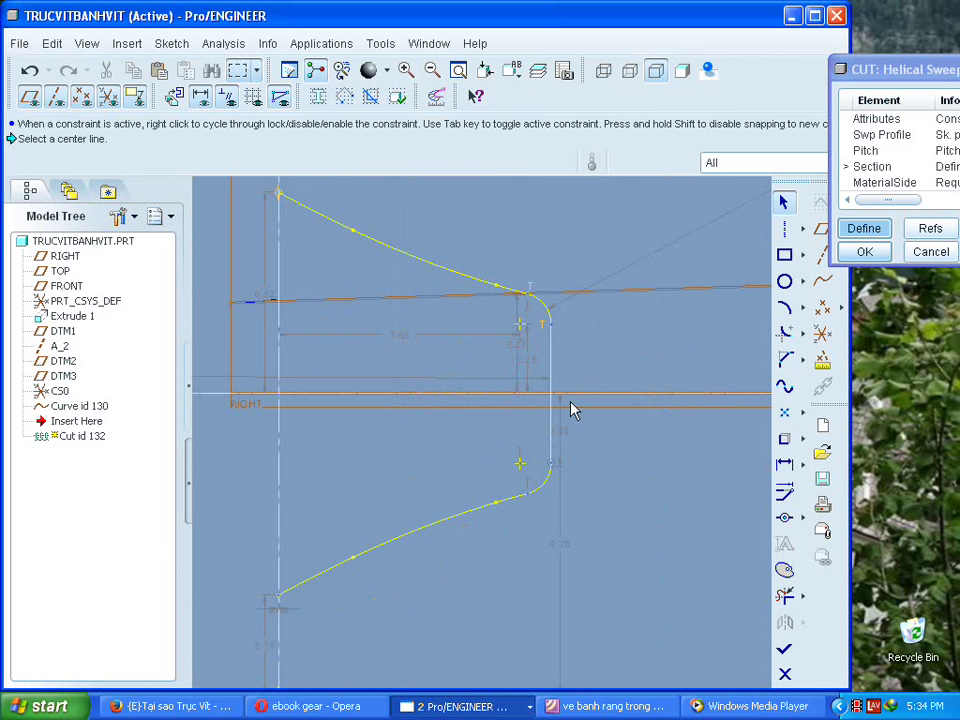
pyautogui.scroll(6, 566, 400)
pyautogui.scroll(-3, 548, 430)
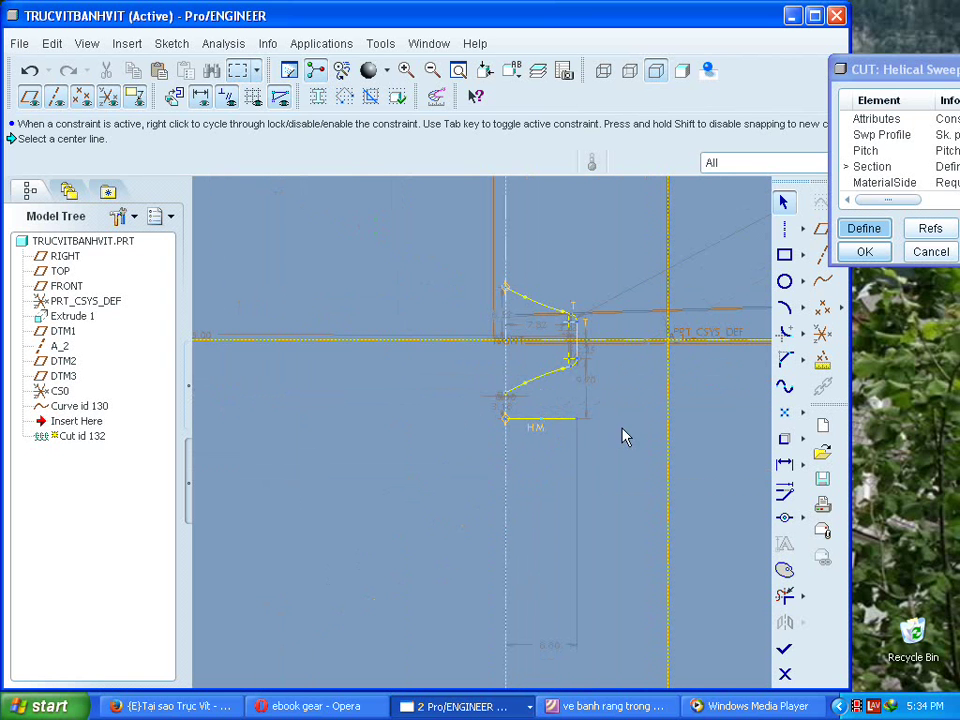
pyautogui.click(574, 424)
pyautogui.press('Delete')
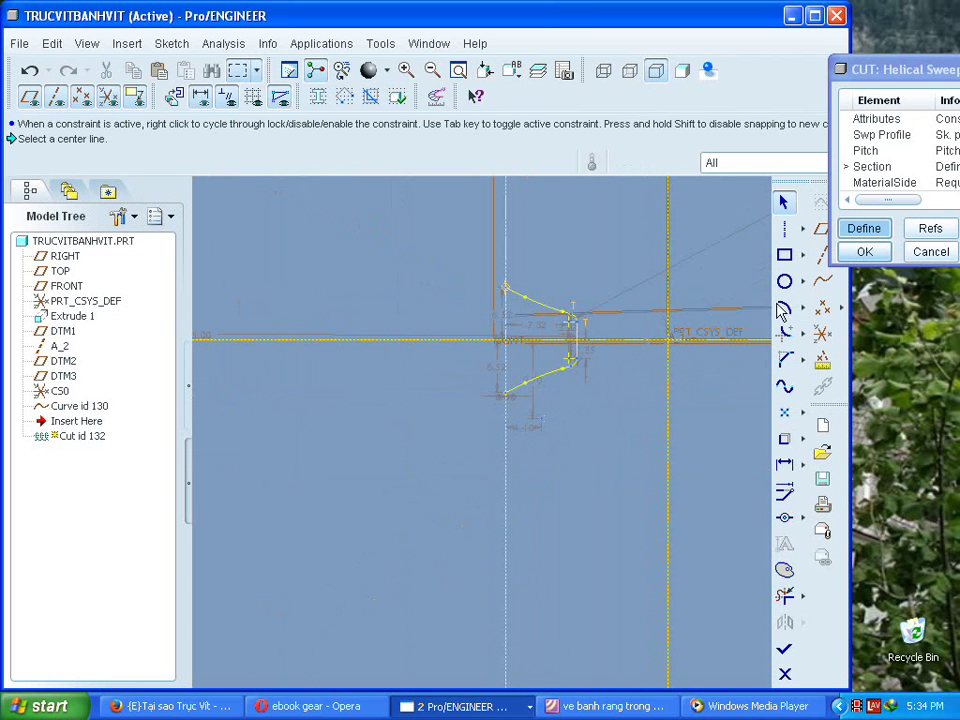
# Make the open ends of the two mirrored involutes symmetric about the horizontal centerline.
pyautogui.click(802, 229)
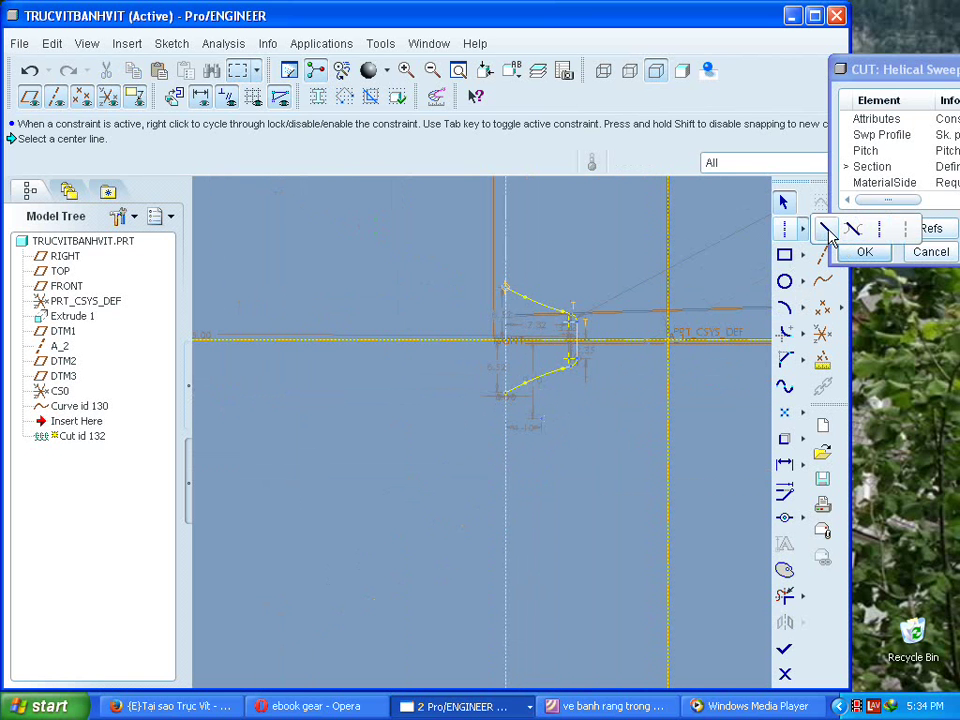
pyautogui.click(674, 475)
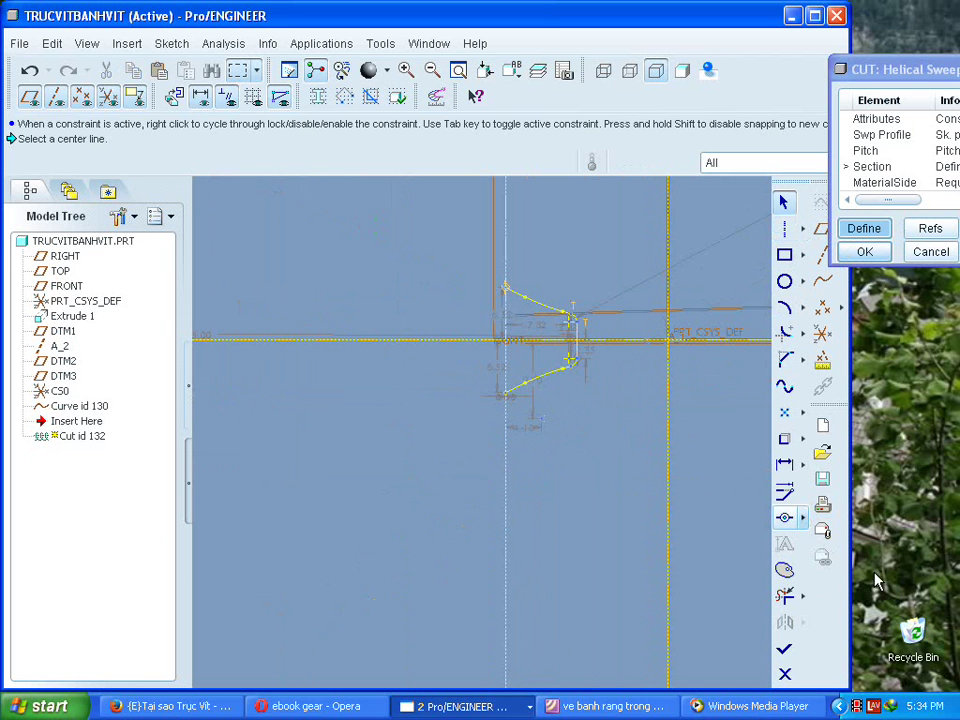
pyautogui.click(806, 519)
pyautogui.click(825, 570)
pyautogui.click(506, 290)
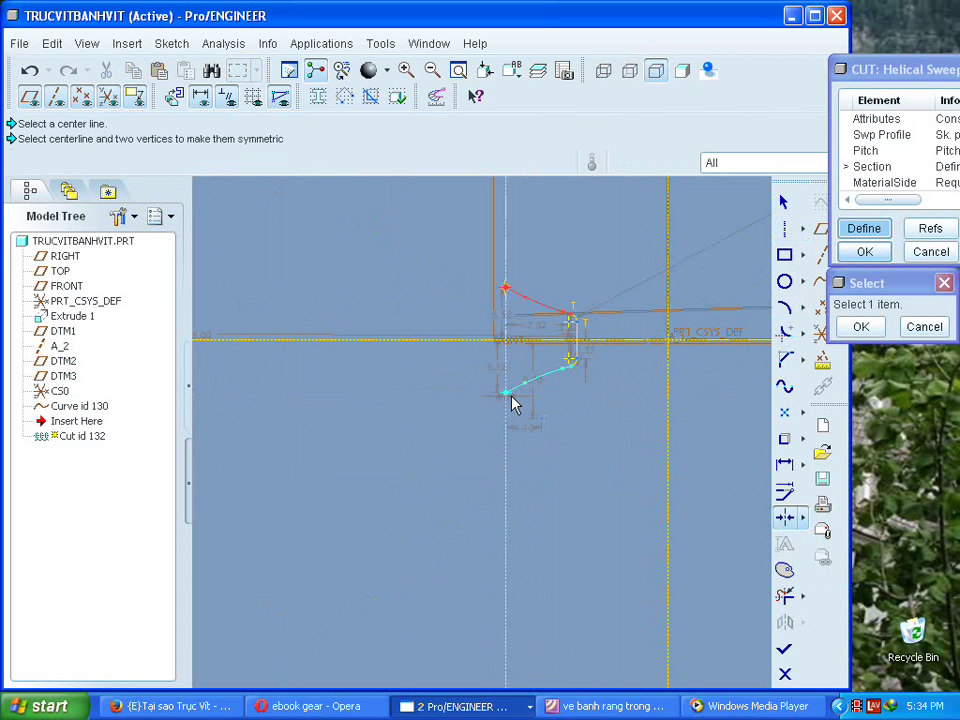
pyautogui.click(466, 344)
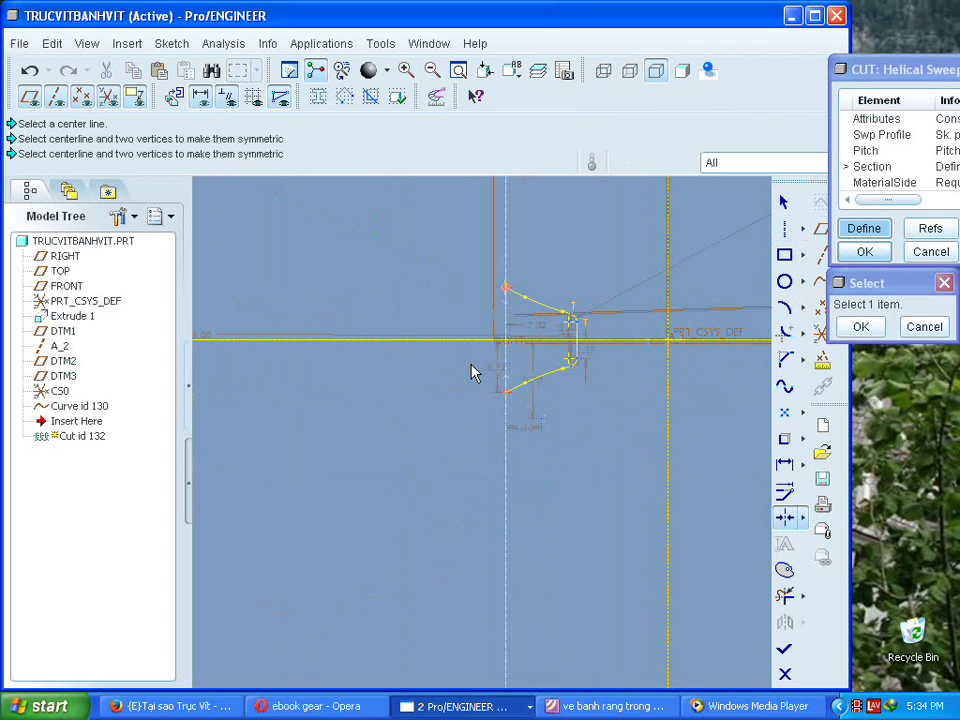
pyautogui.middleClick(474, 373)
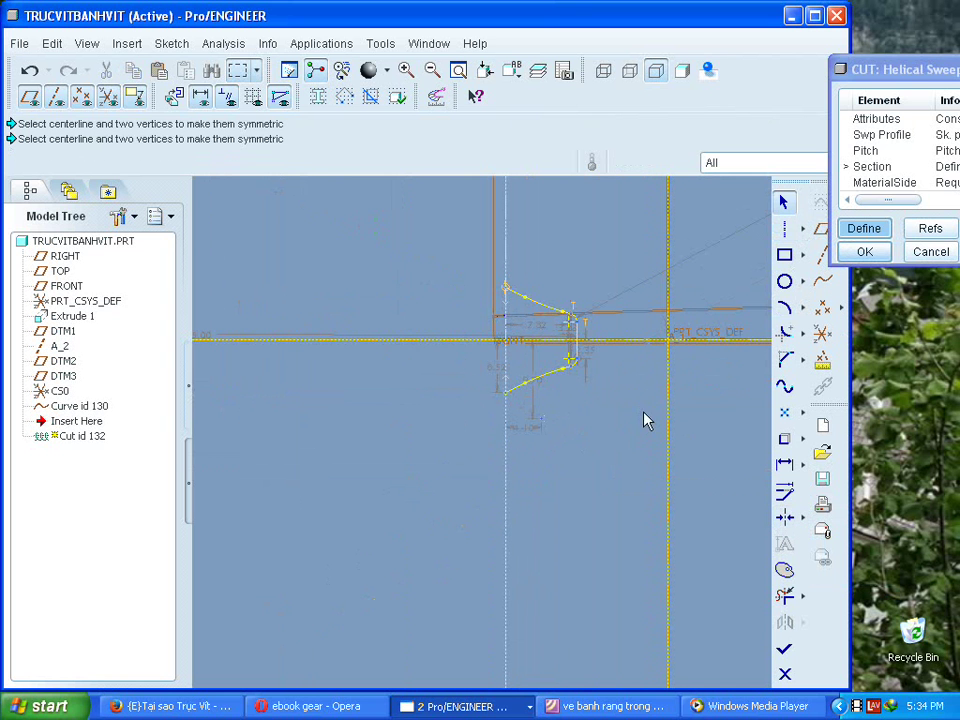
# Dimension the vertical distance between the open ends of the two involutes and set it to 12.
pyautogui.click(779, 466)
pyautogui.click(506, 288)
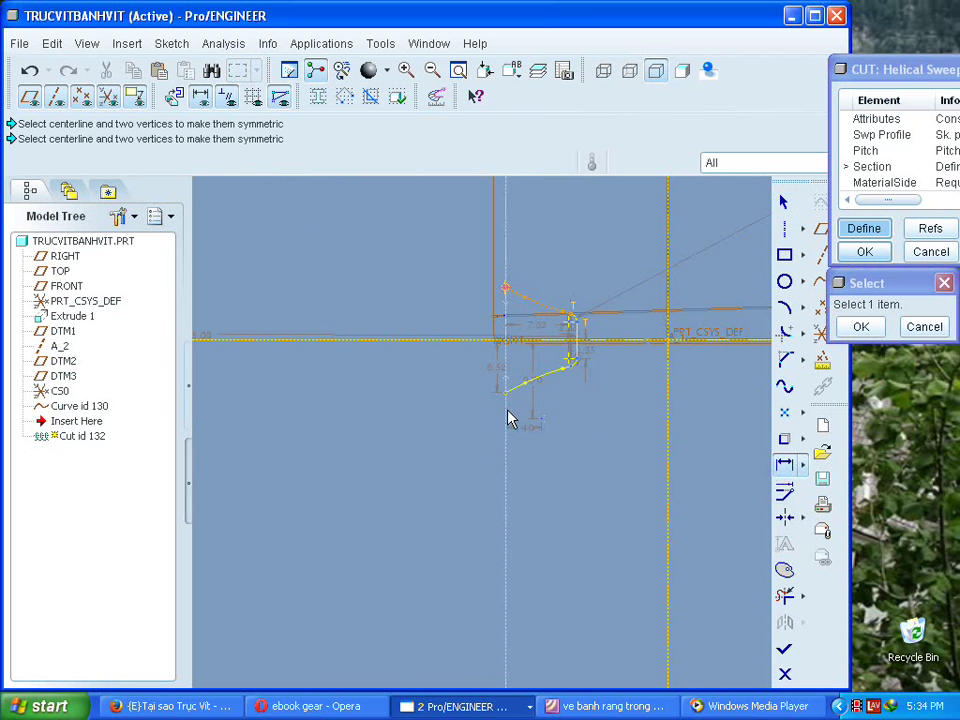
pyautogui.click(504, 390)
pyautogui.middleClick(444, 312)
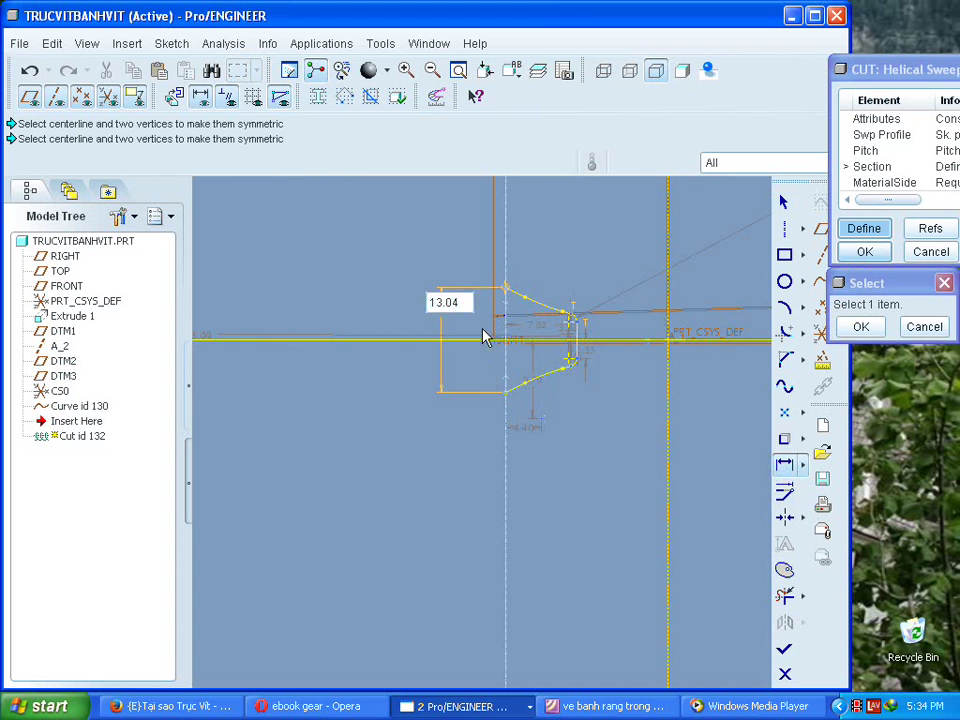
pyautogui.middleClick(463, 323)
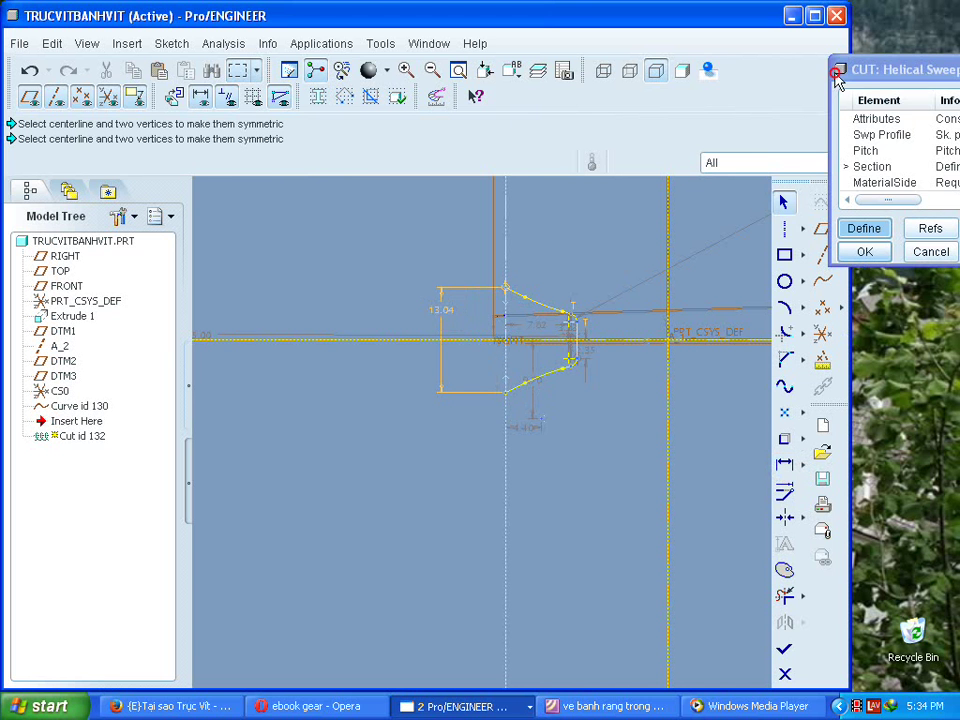
pyautogui.moveTo(836, 70); pyautogui.dragTo(746, 71)
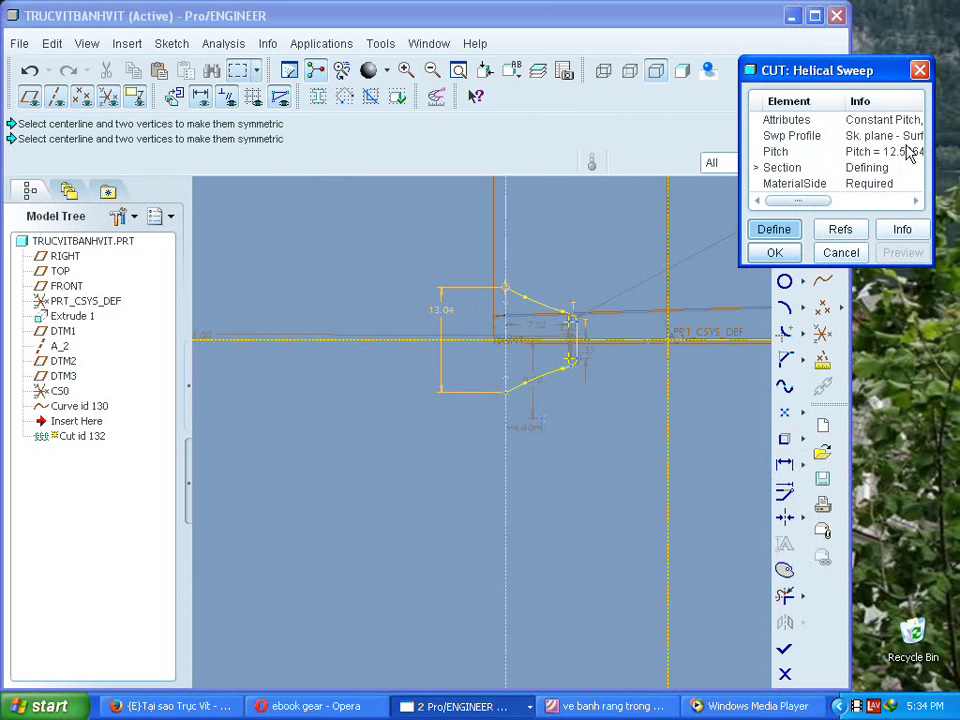
pyautogui.doubleClick(444, 318)
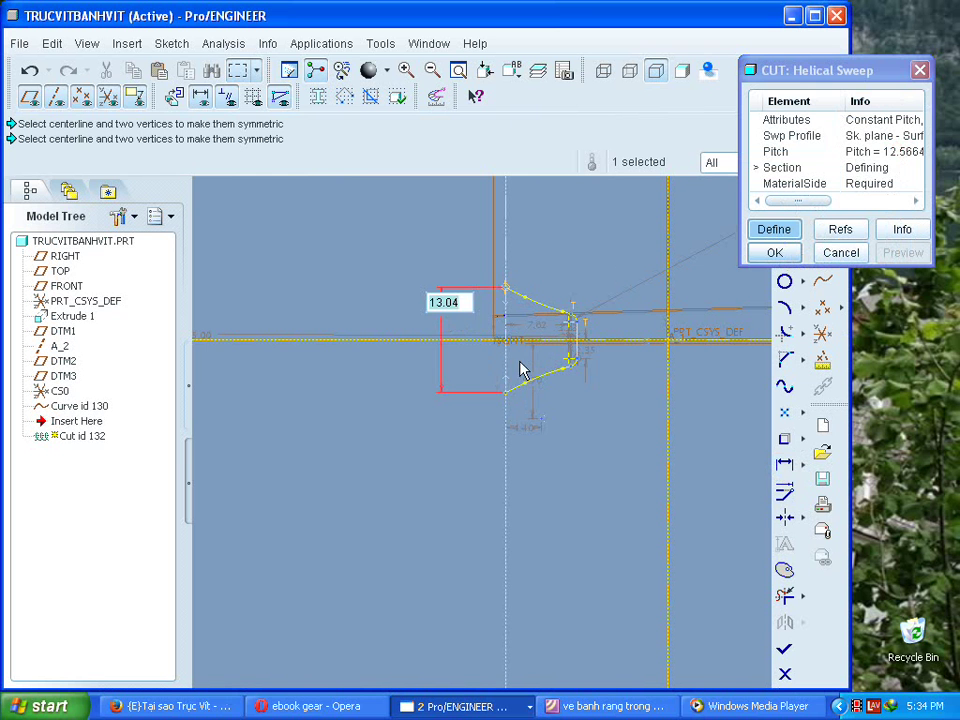
pyautogui.write('12')
pyautogui.press('Return')
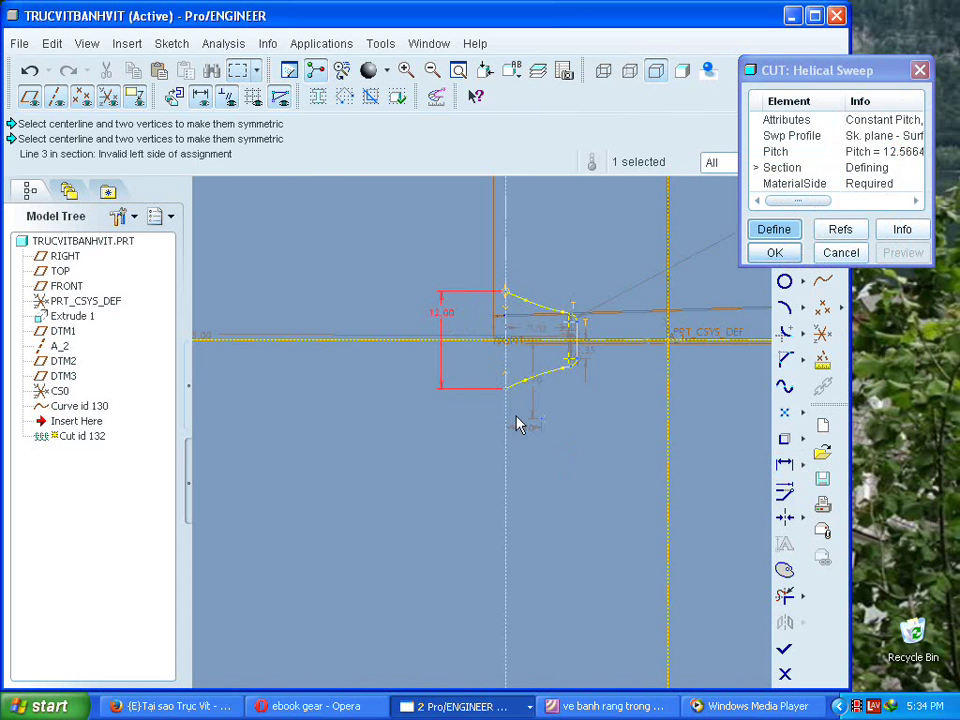
# Examine the mirrored involute profile, its root fillets and open ends around the horizontal centerline.
pyautogui.scroll(3, 519, 424)
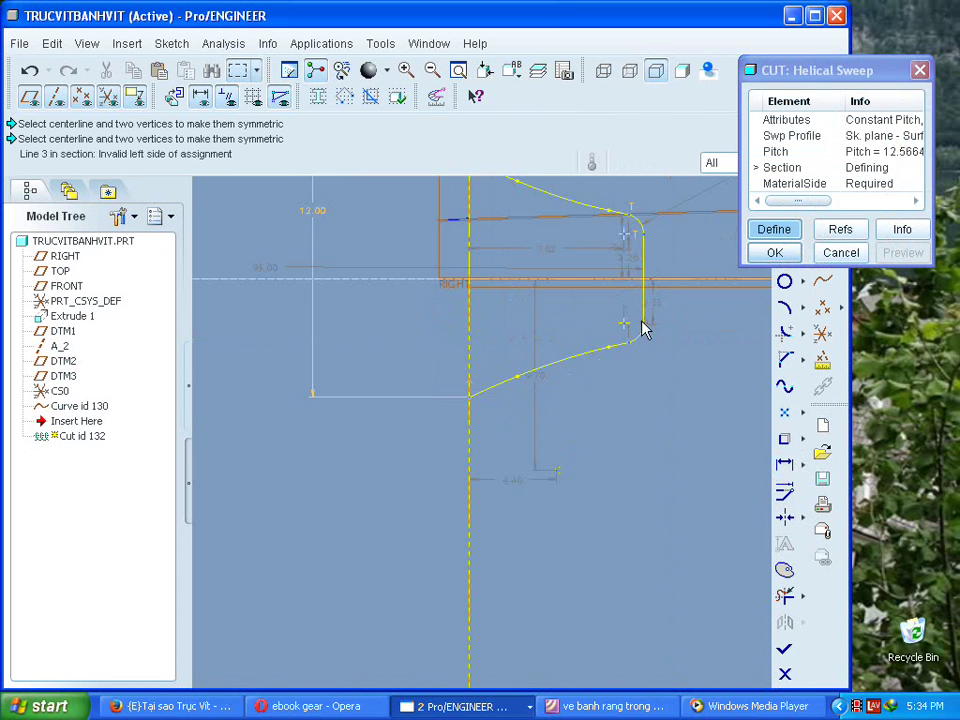
pyautogui.scroll(-3, 621, 285)
pyautogui.scroll(3, 605, 276)
pyautogui.scroll(1, 605, 276)
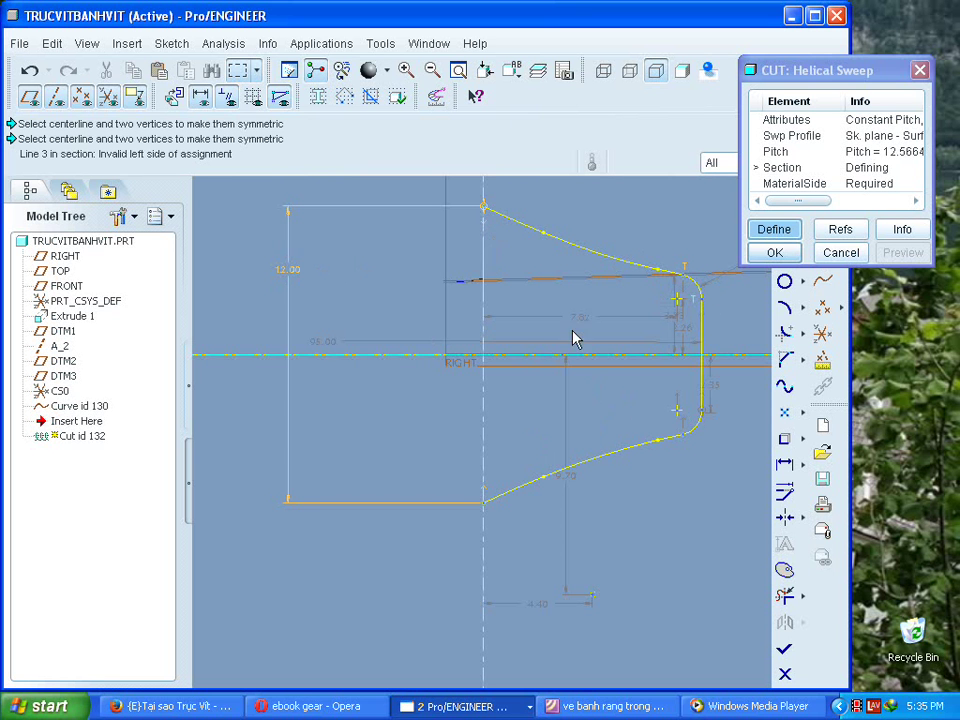
pyautogui.scroll(3, 600, 334)
pyautogui.scroll(-3, 666, 298)
pyautogui.scroll(5, 650, 311)
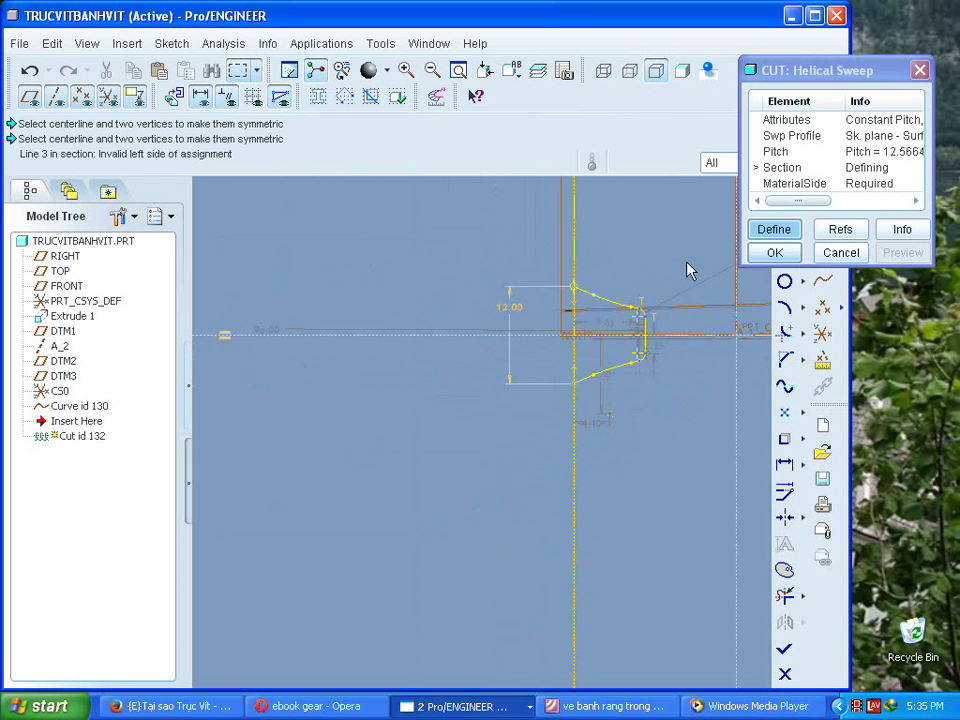
pyautogui.scroll(3, 687, 270)
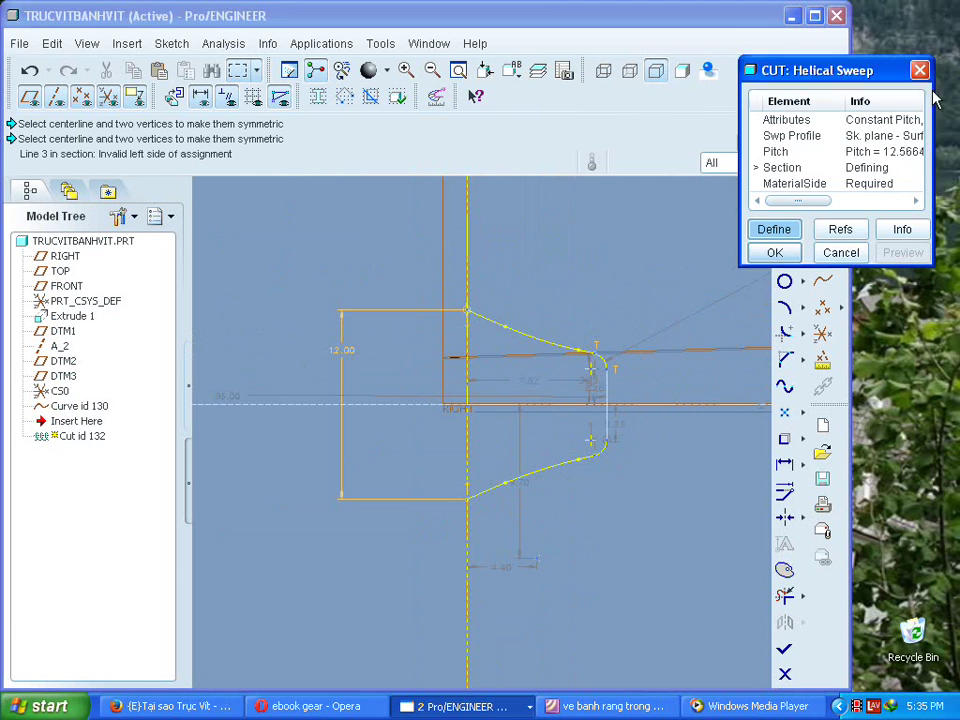
# Close the tooth profile with two lines from the open involute ends meeting at a point on the horizontal centerline outside the cylinder.
pyautogui.moveTo(790, 70); pyautogui.dragTo(902, 95)
pyautogui.click(823, 257)
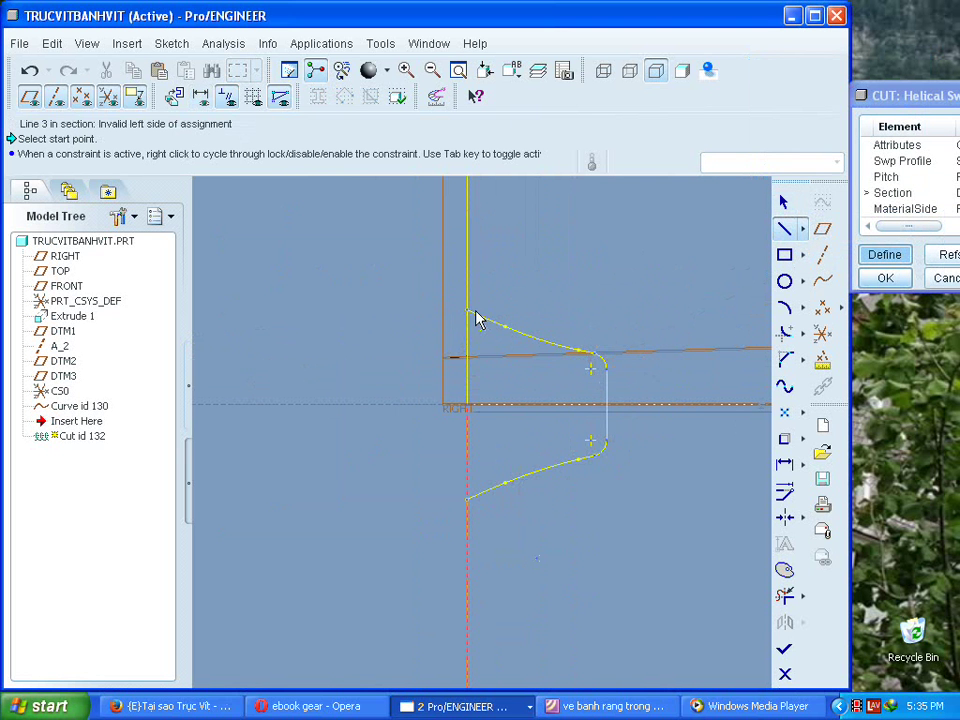
pyautogui.click(467, 312)
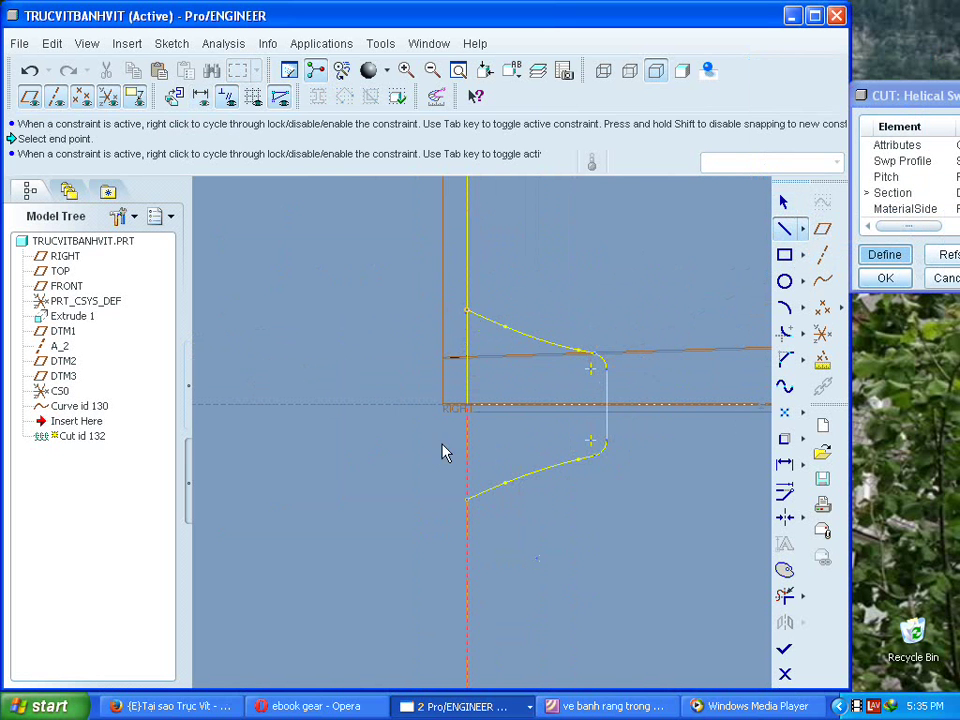
pyautogui.click(407, 405)
pyautogui.click(467, 498)
pyautogui.middleClick(538, 450)
pyautogui.middleClick(538, 450)
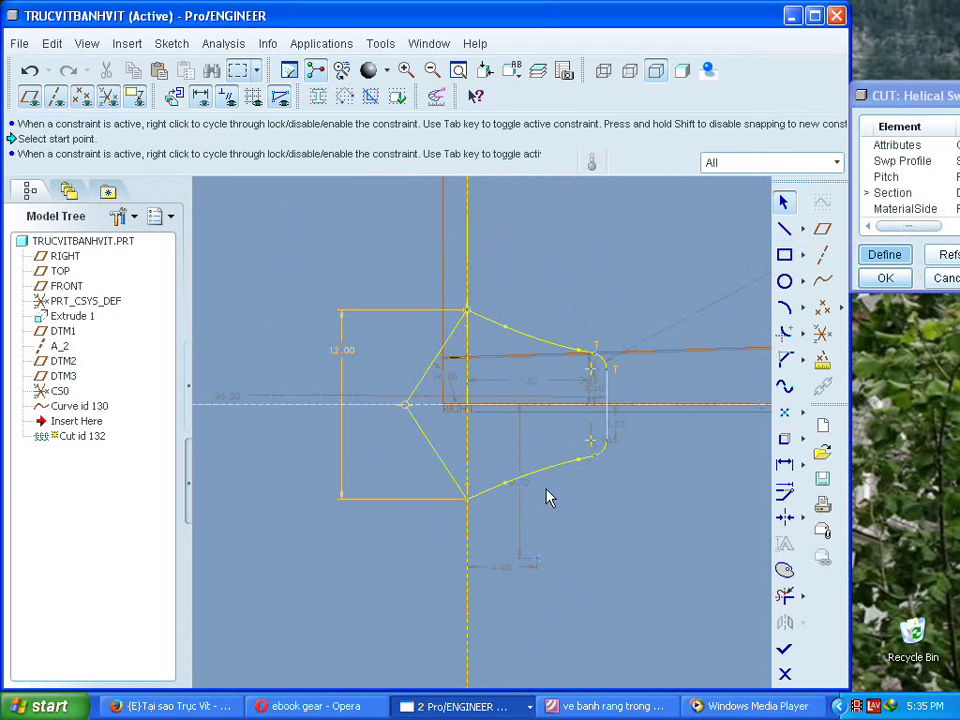
# Finish the section, accept the default material removal side, and try to preview and create the helical cut.
pyautogui.scroll(3, 552, 485)
pyautogui.scroll(-1, 591, 459)
pyautogui.click(784, 648)
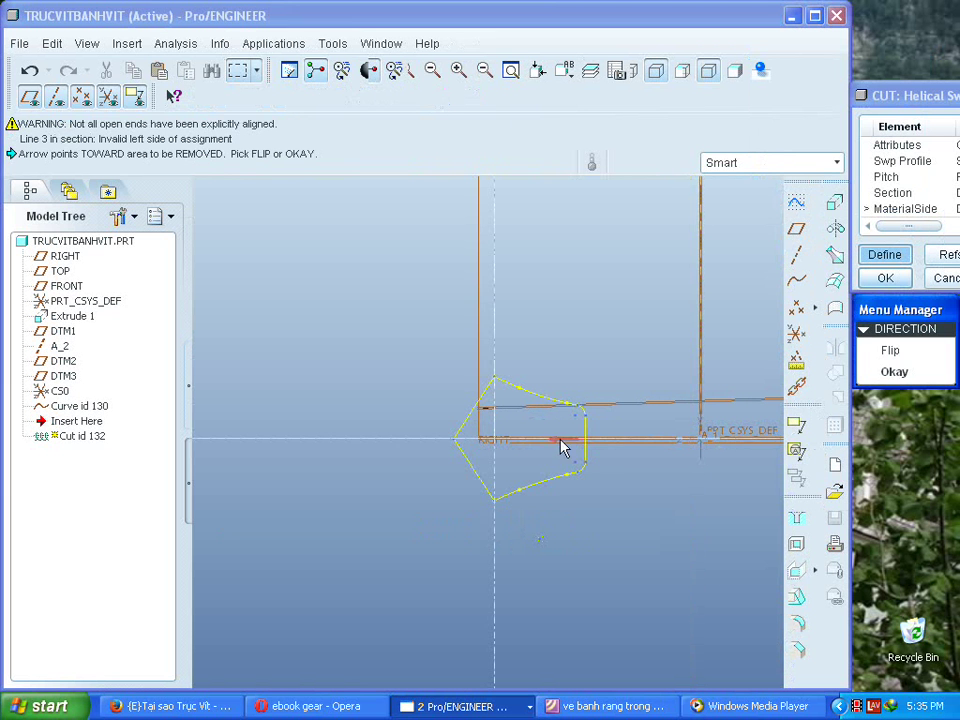
pyautogui.click(894, 371)
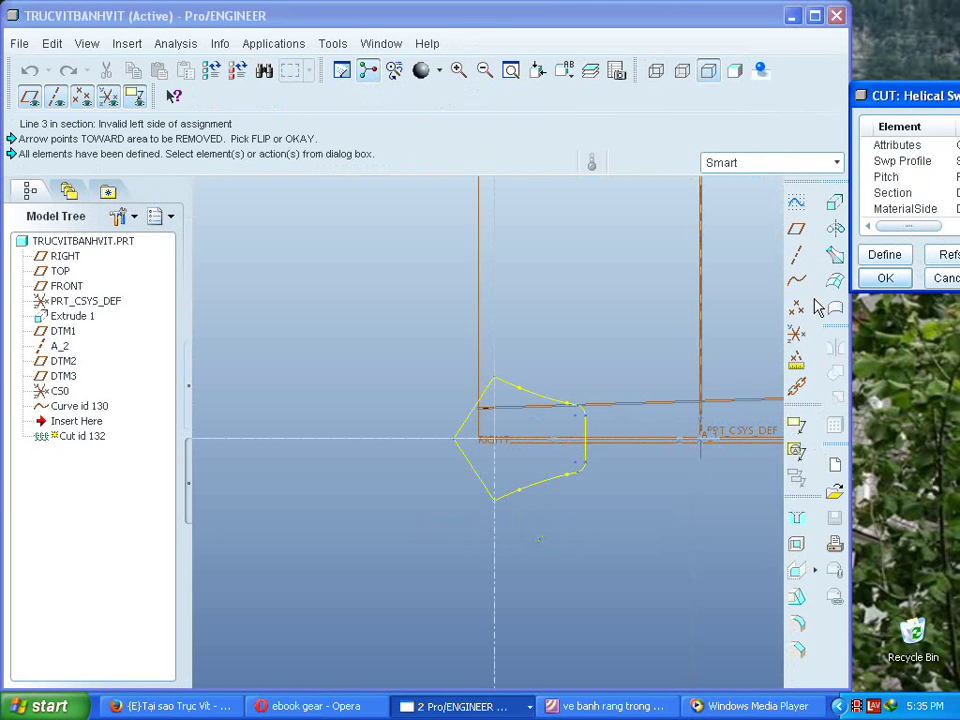
pyautogui.moveTo(896, 96); pyautogui.dragTo(798, 63)
pyautogui.click(916, 245)
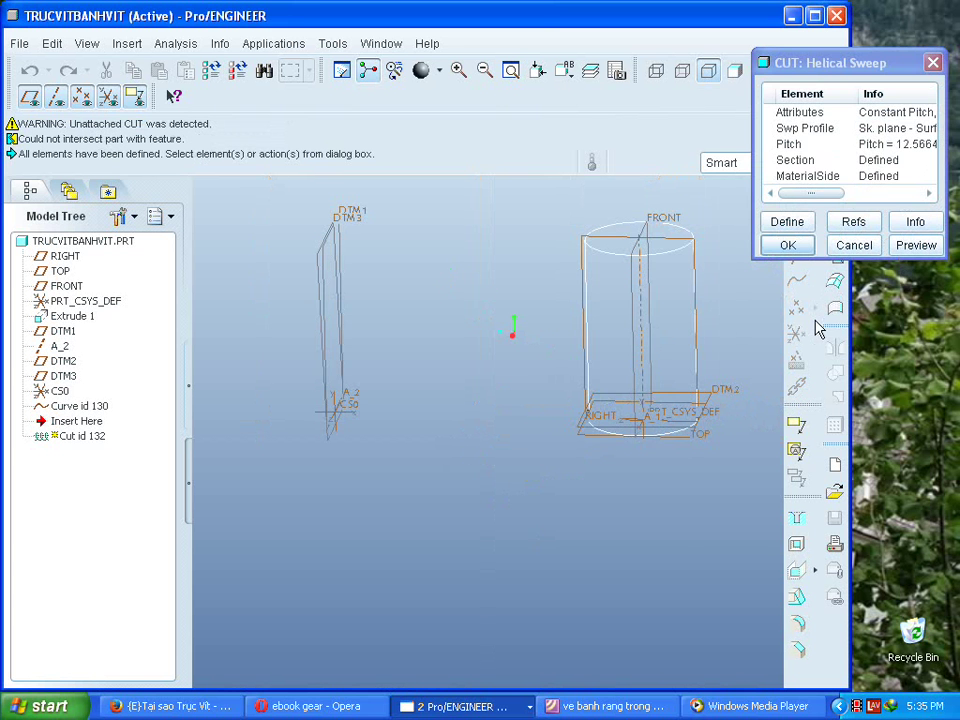
pyautogui.click(787, 245)
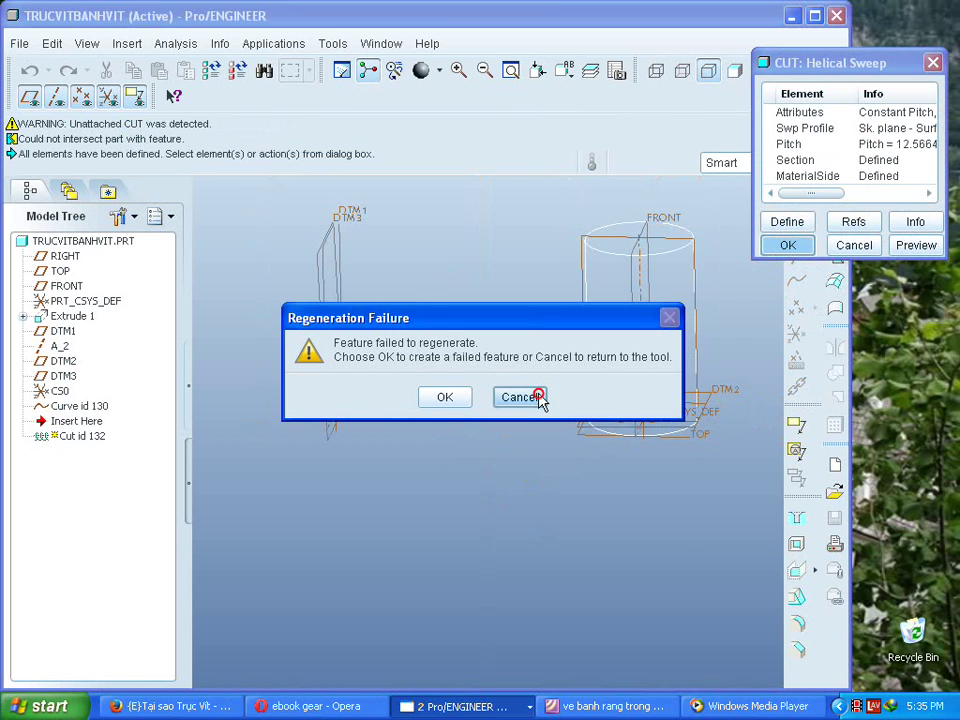
pyautogui.click(538, 397)
pyautogui.click(916, 243)
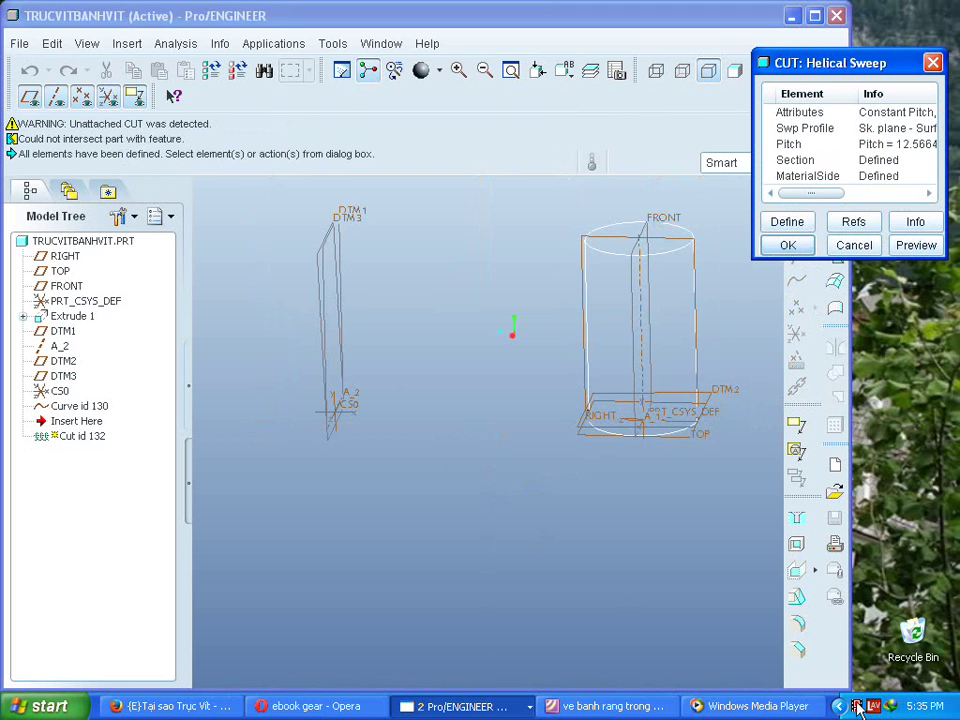
# Reopen the cut's section to check the closed profile against the cylinder, accept it unmodified and preview the cut again.
pyautogui.click(809, 170)
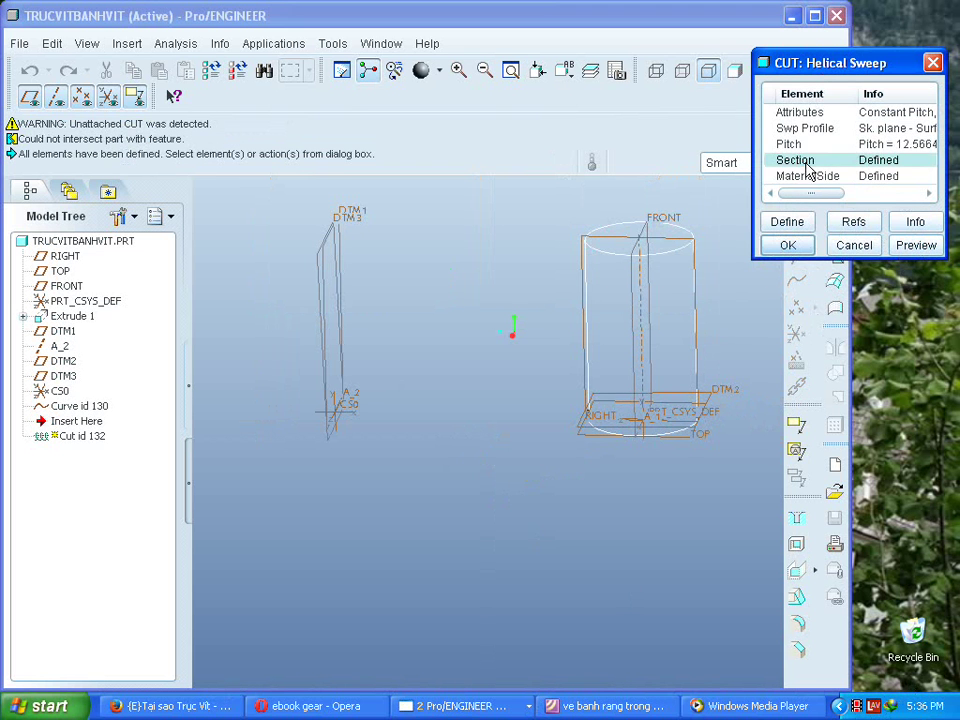
pyautogui.click(795, 222)
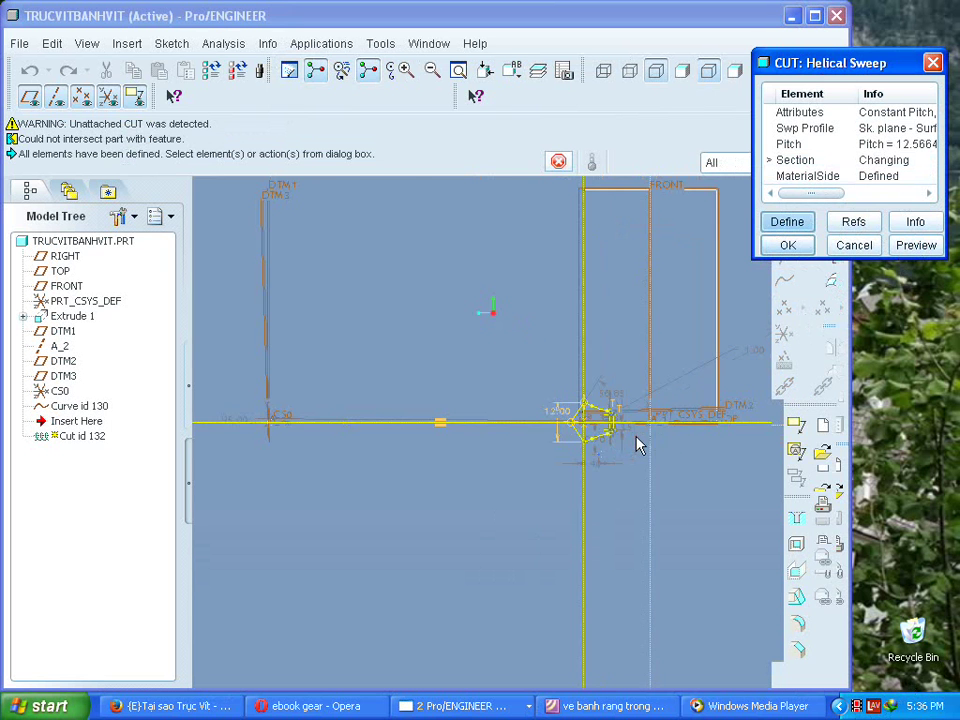
pyautogui.scroll(5, 615, 432)
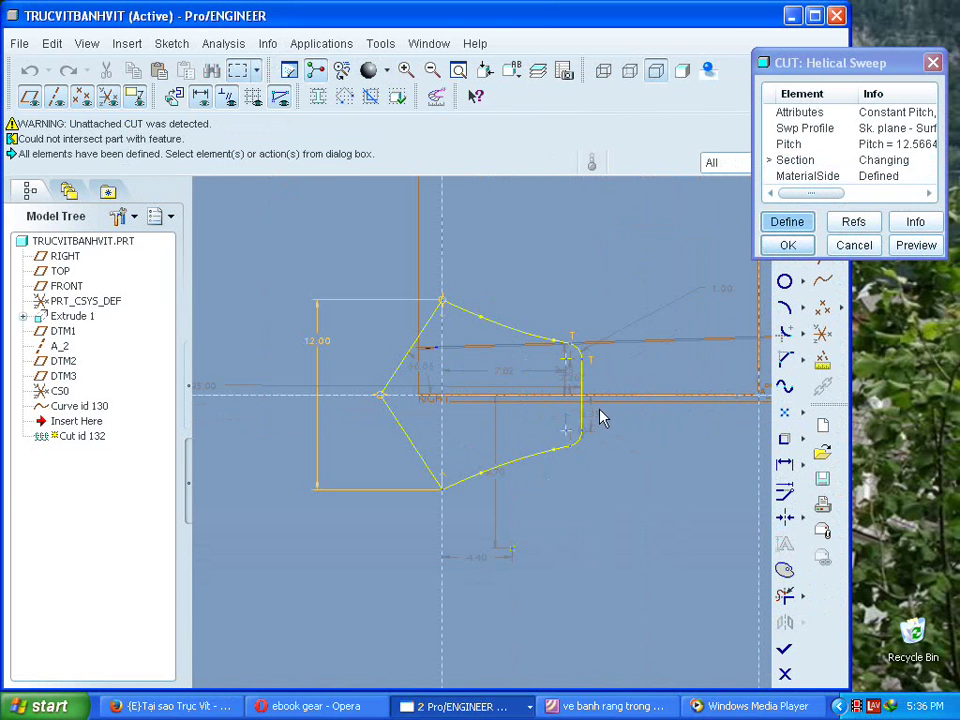
pyautogui.scroll(-5, 575, 410)
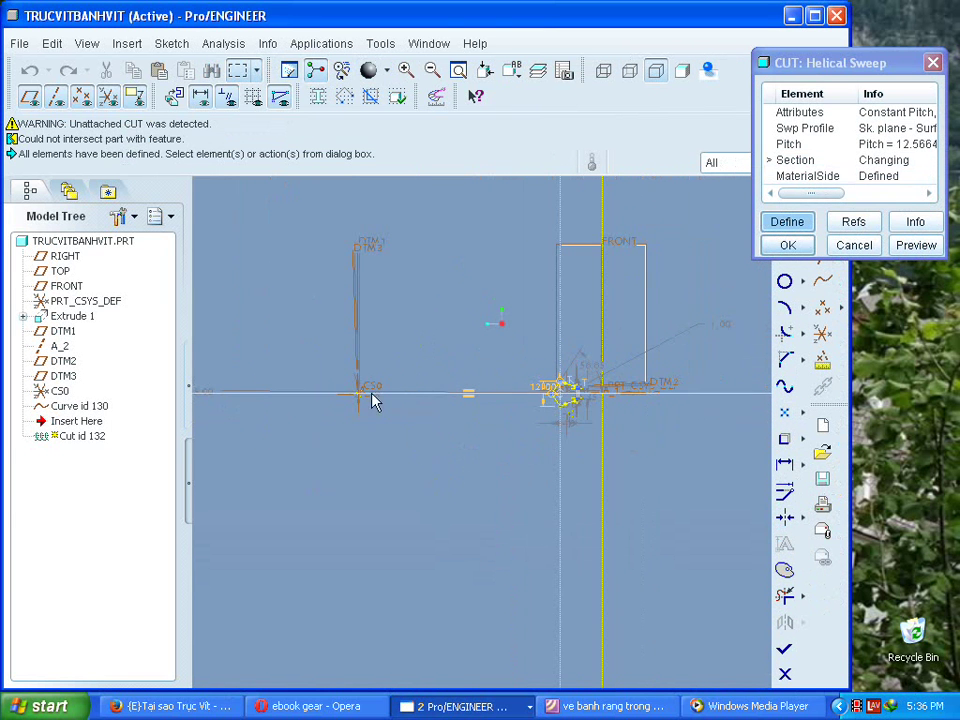
pyautogui.scroll(3, 620, 415)
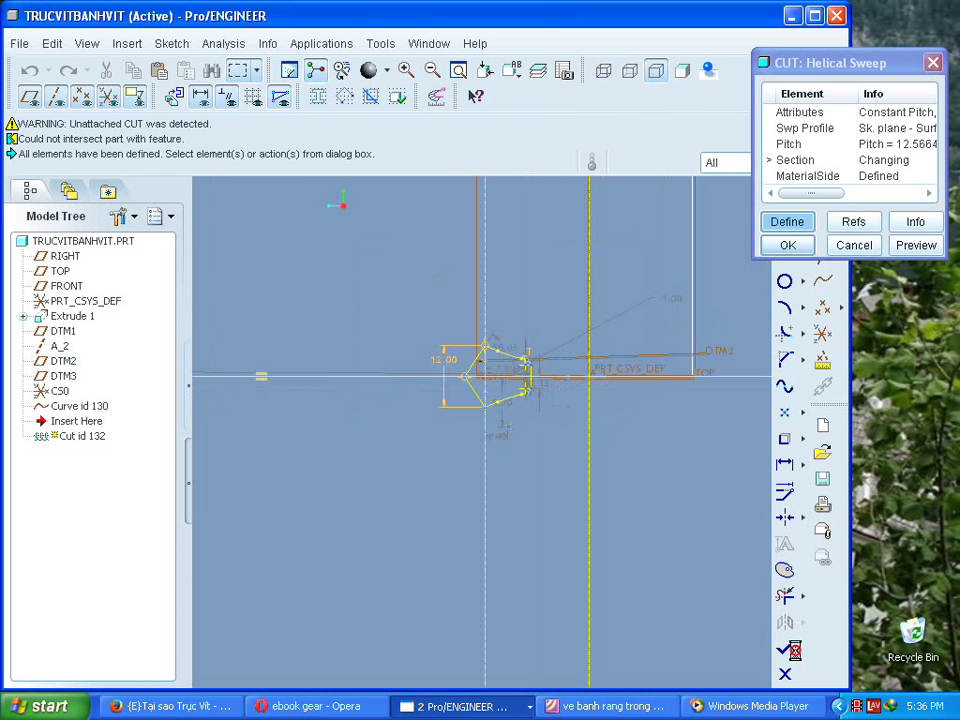
pyautogui.click(784, 649)
pyautogui.click(915, 244)
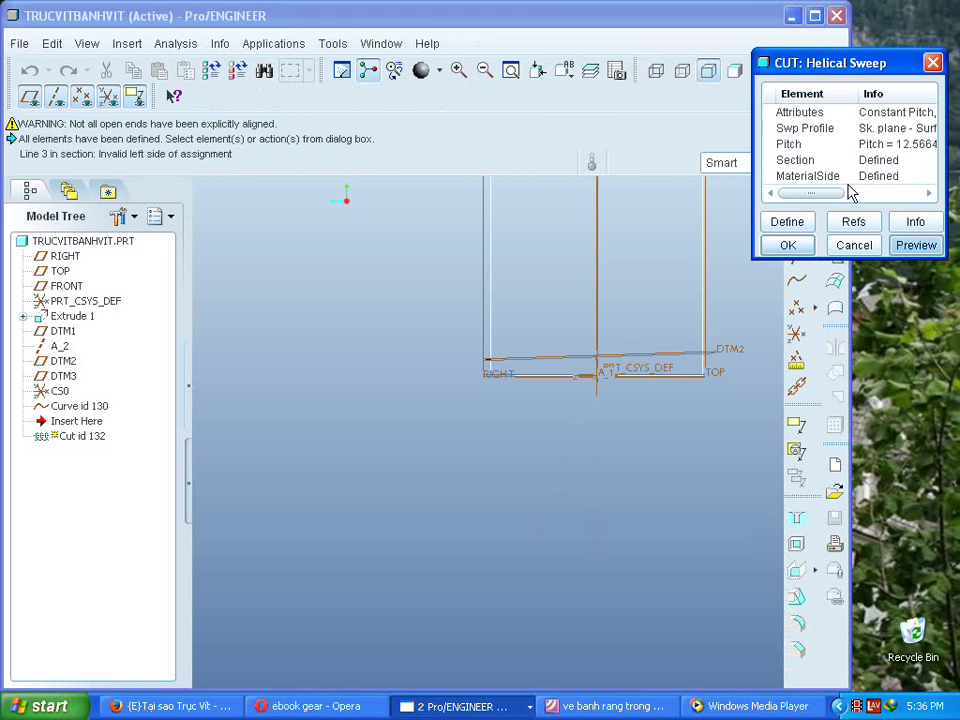
# Review the pitch, section and material side definitions of the helical cut.
pyautogui.click(868, 179)
pyautogui.click(891, 145)
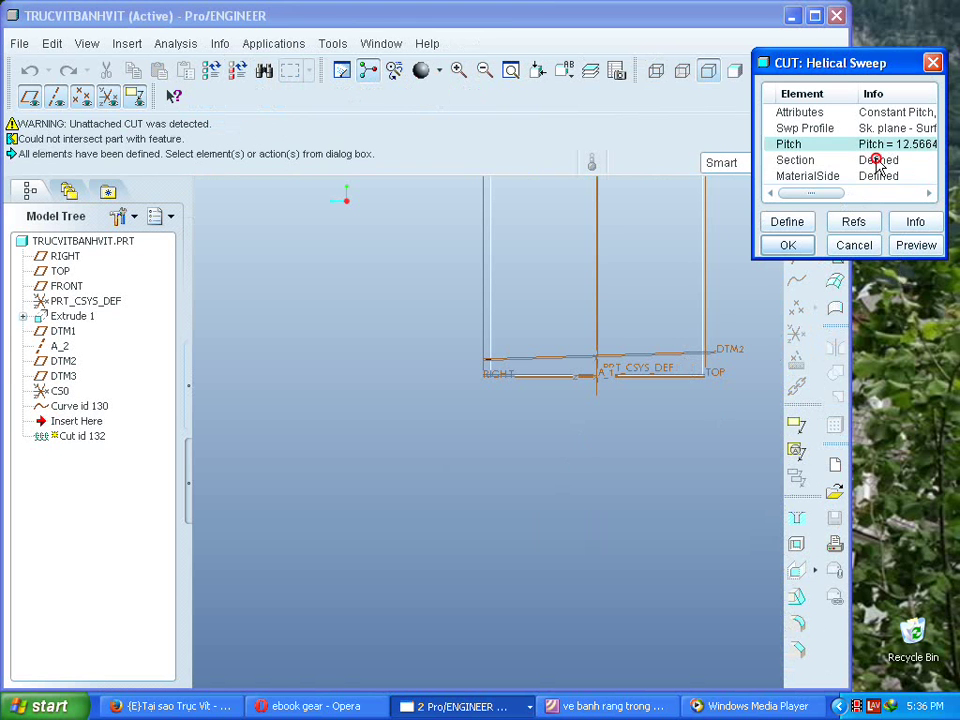
pyautogui.click(875, 161)
pyautogui.click(878, 176)
pyautogui.click(897, 146)
pyautogui.click(840, 160)
# Reopen the cut's section and examine the closed profile's corners, fillets and position relative to the cylinder and CS0.
pyautogui.click(787, 221)
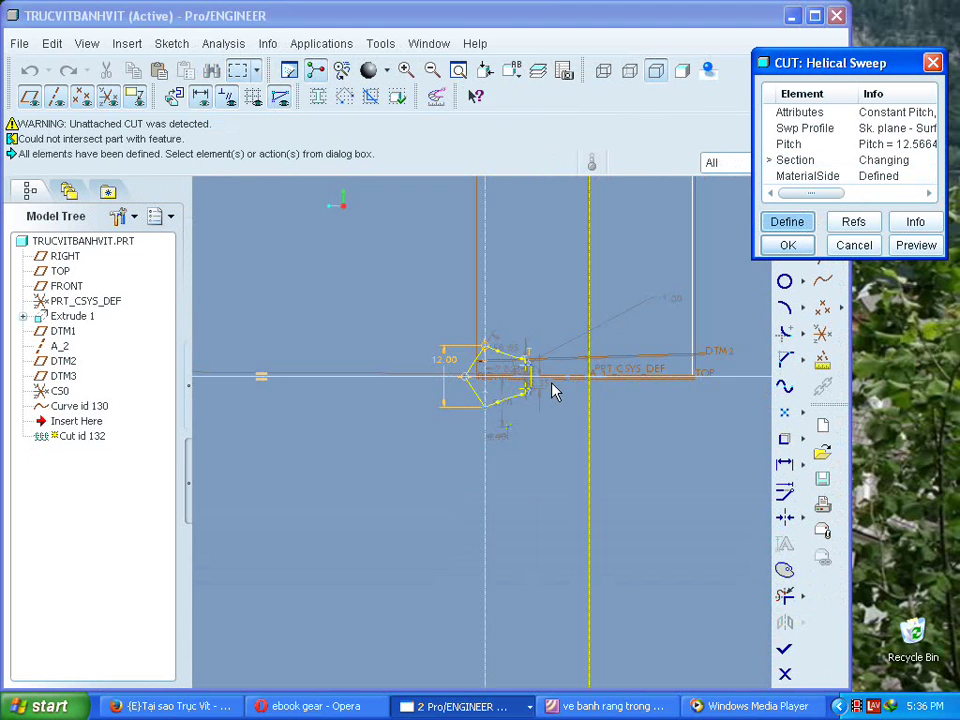
pyautogui.scroll(8, 555, 391)
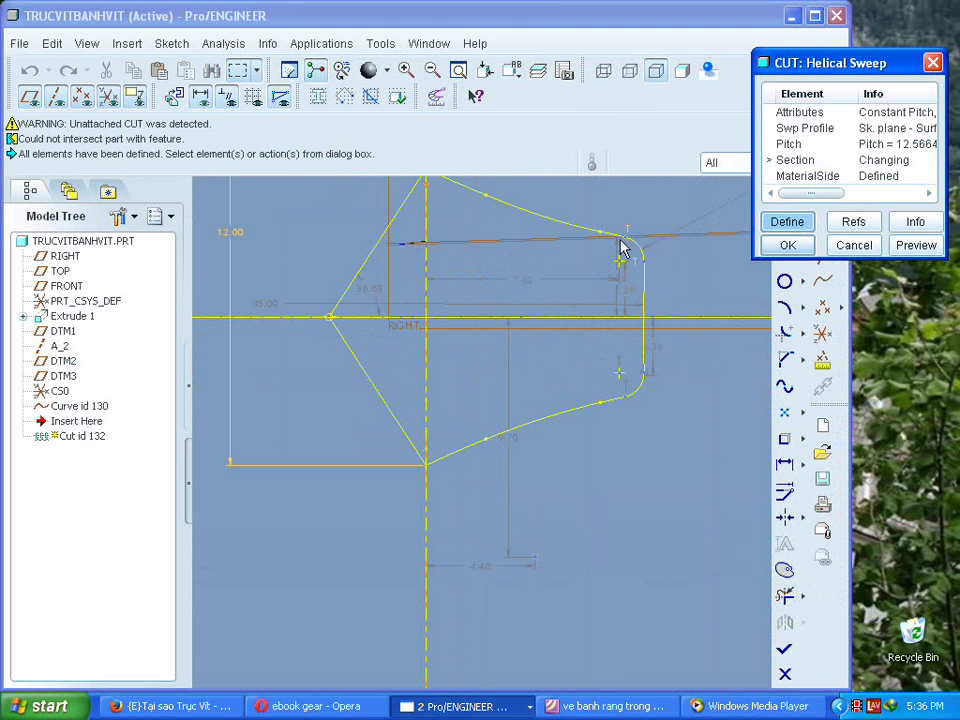
pyautogui.scroll(-5, 559, 218)
pyautogui.scroll(6, 525, 204)
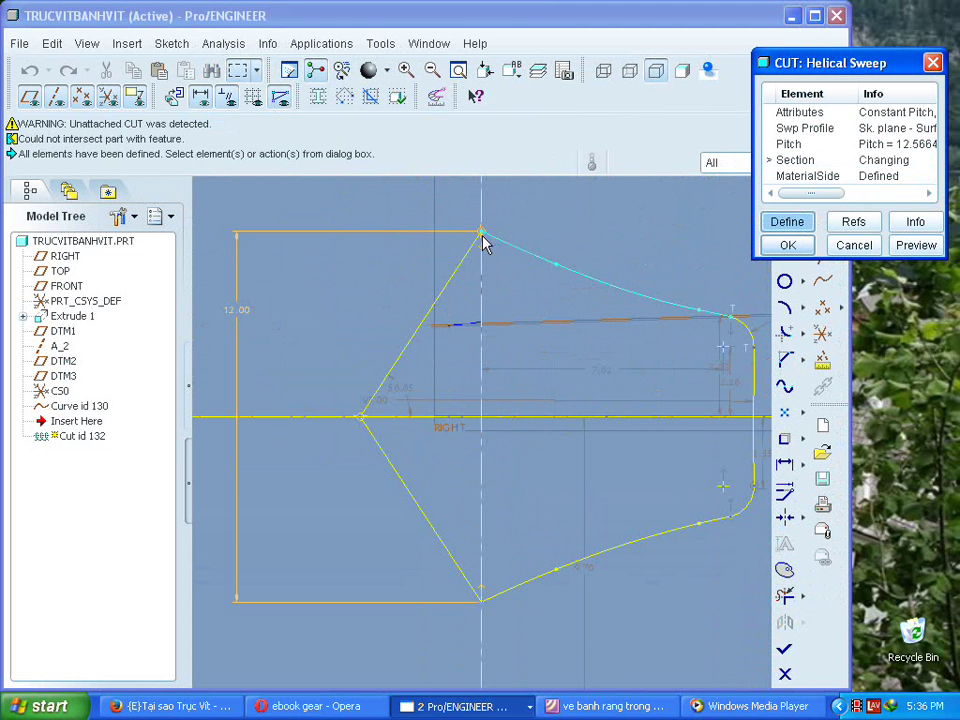
pyautogui.scroll(-3, 724, 386)
pyautogui.scroll(3, 760, 390)
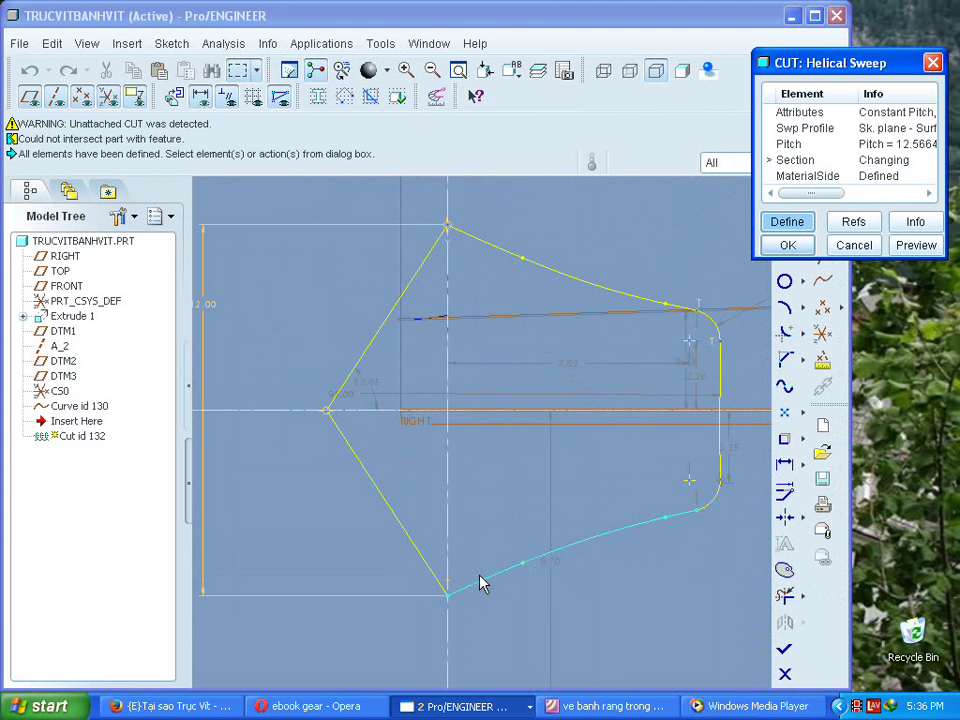
pyautogui.moveTo(480, 583)
pyautogui.mouseDown(button='middle')
pyautogui.moveTo(497, 546)
pyautogui.moveTo(630, 505)
pyautogui.mouseUp(button='middle')
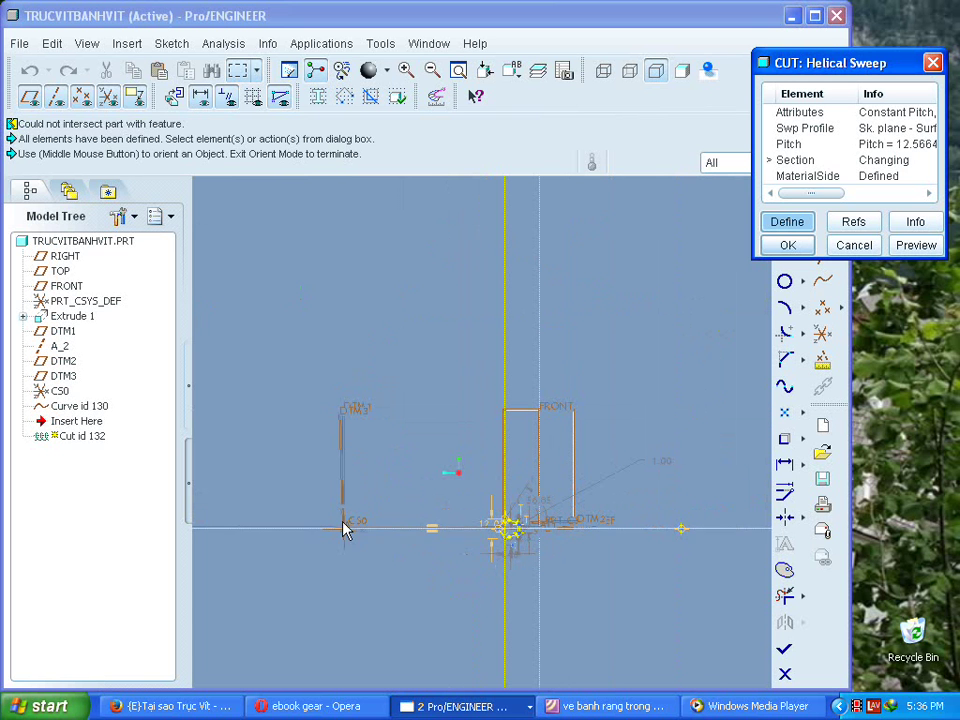
pyautogui.scroll(-6, 530, 523)
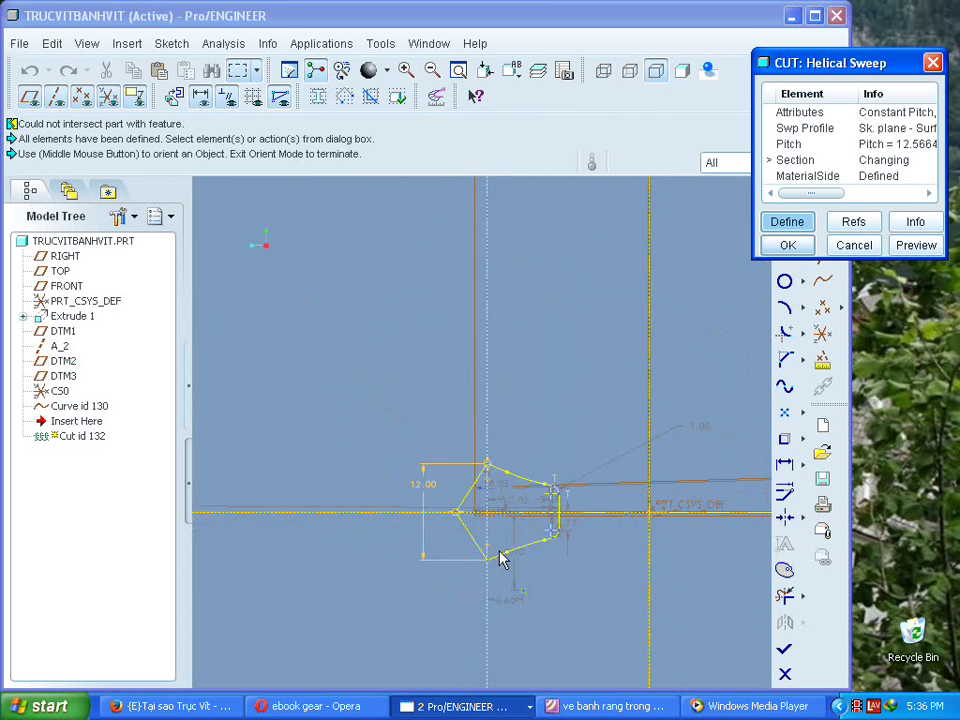
pyautogui.scroll(4, 515, 548)
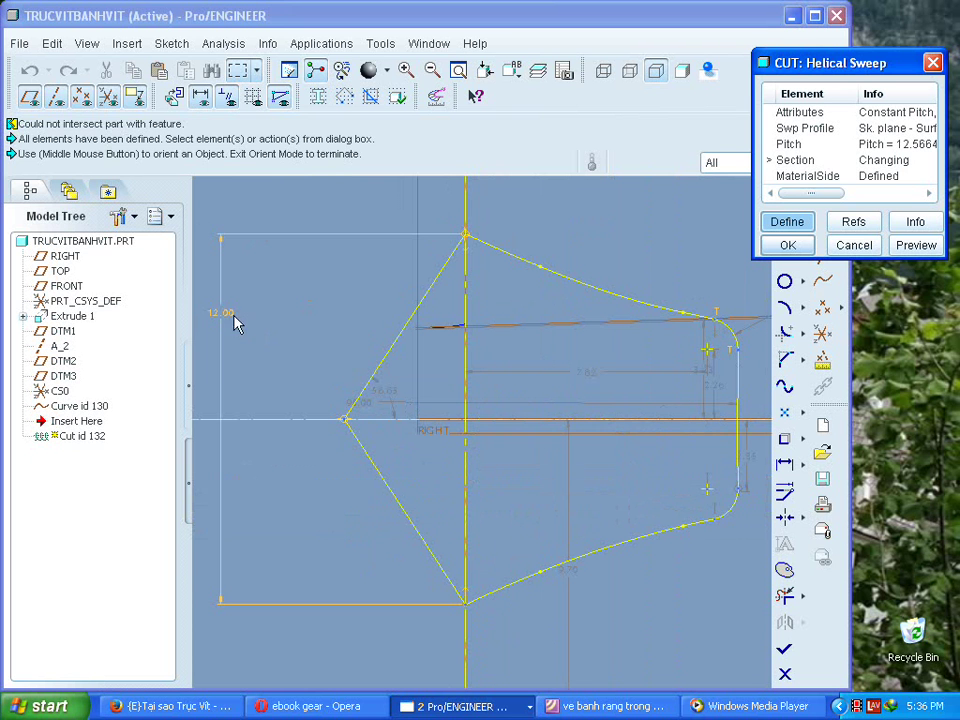
# Set the vertical distance between the two outer involute ends of the closed profile to 12.4.
pyautogui.moveTo(234, 320); pyautogui.dragTo(242, 328)
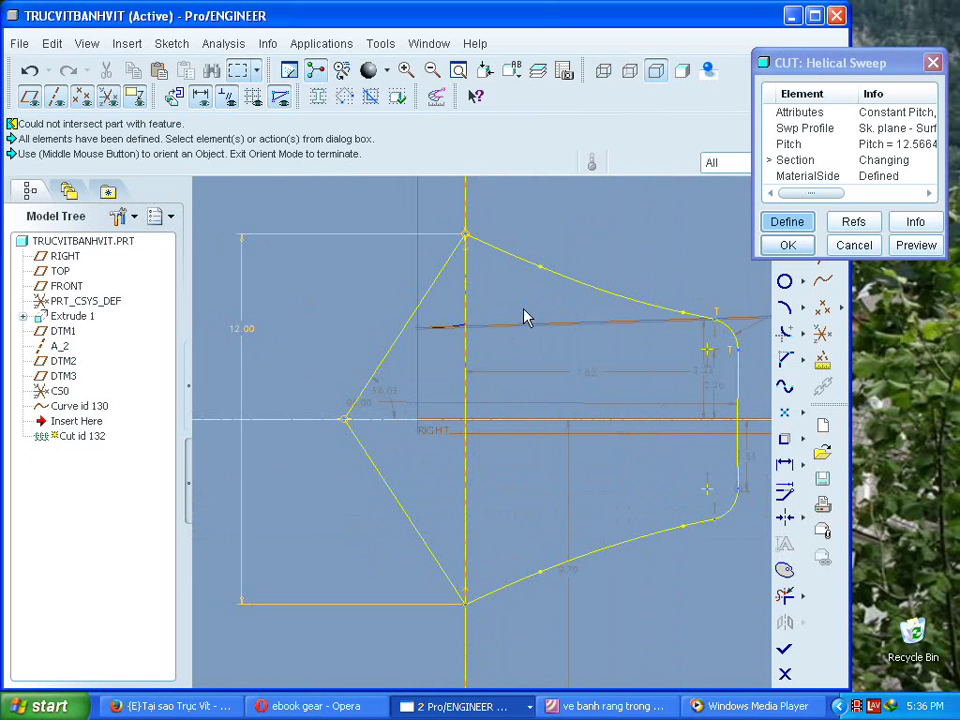
pyautogui.doubleClick(250, 330)
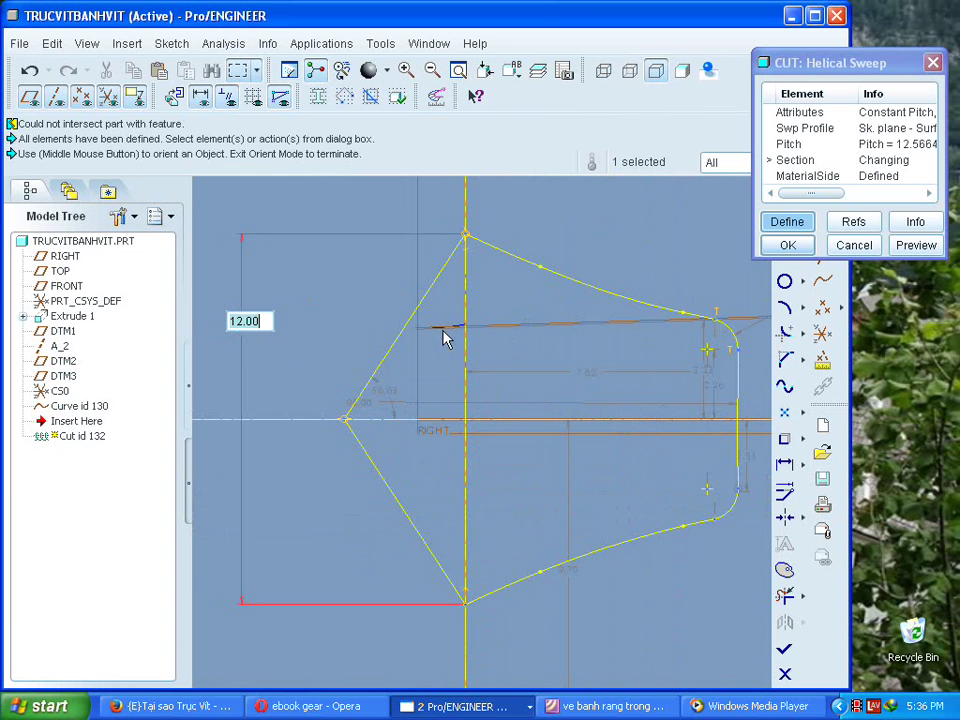
pyautogui.press('BackSpace')
pyautogui.press('BackSpace')
pyautogui.press('BackSpace')
pyautogui.write('.4')
pyautogui.press('Return')
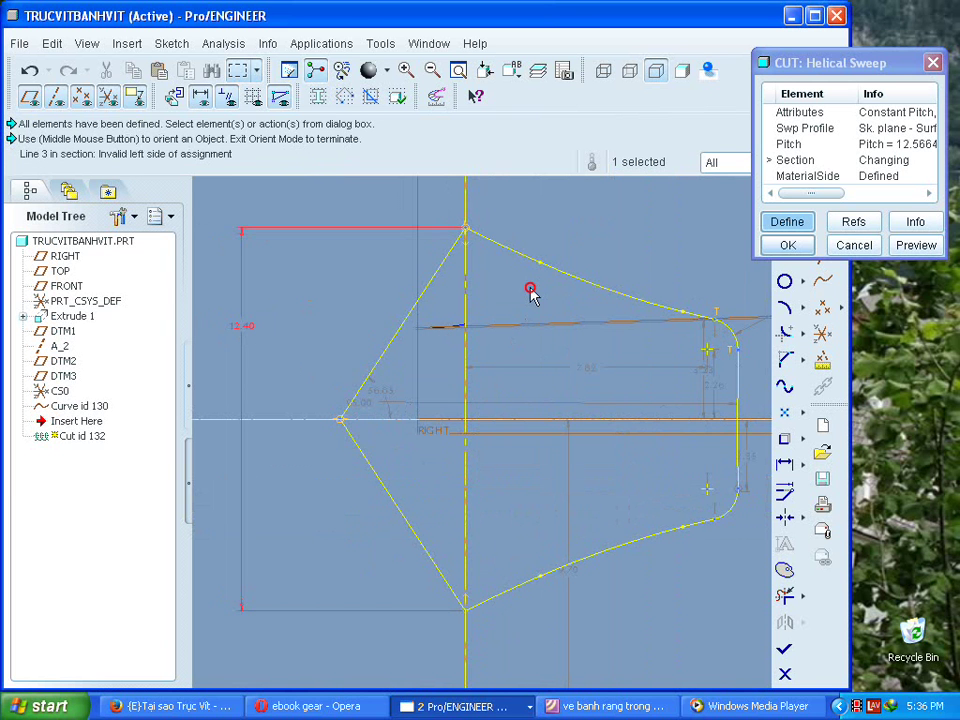
# Accept the edited section and try to preview and create the helical cut with it.
pyautogui.click(784, 648)
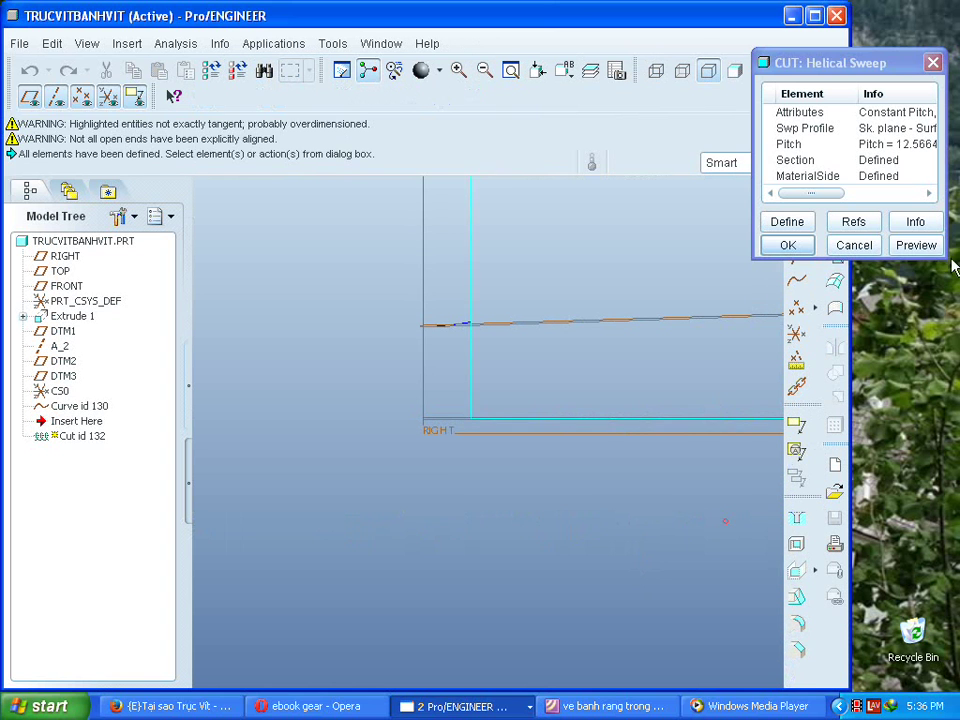
pyautogui.click(916, 245)
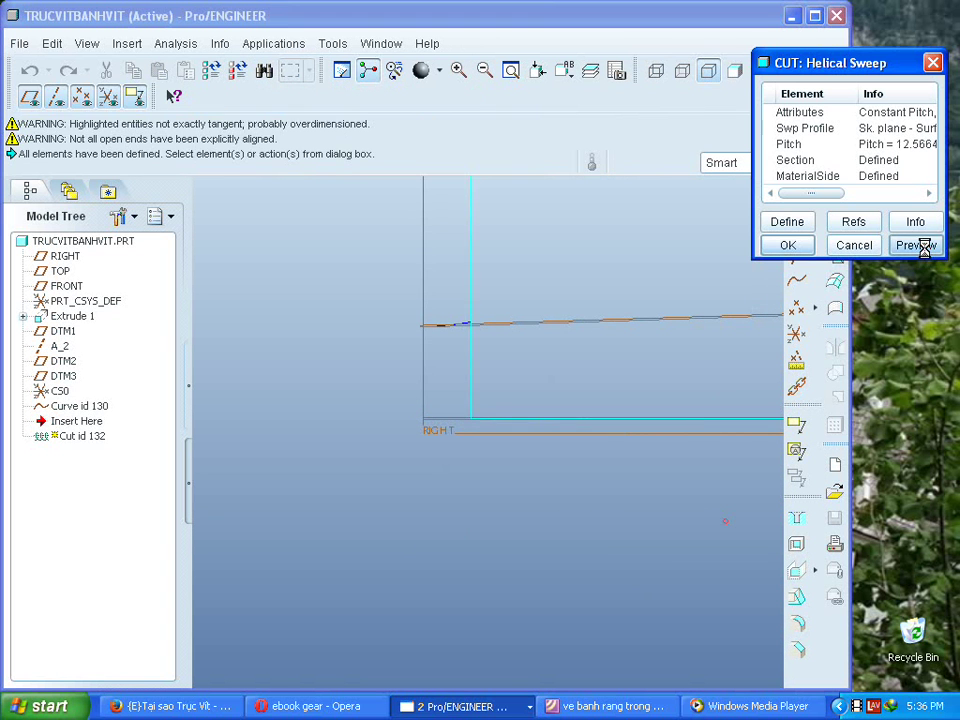
pyautogui.click(795, 245)
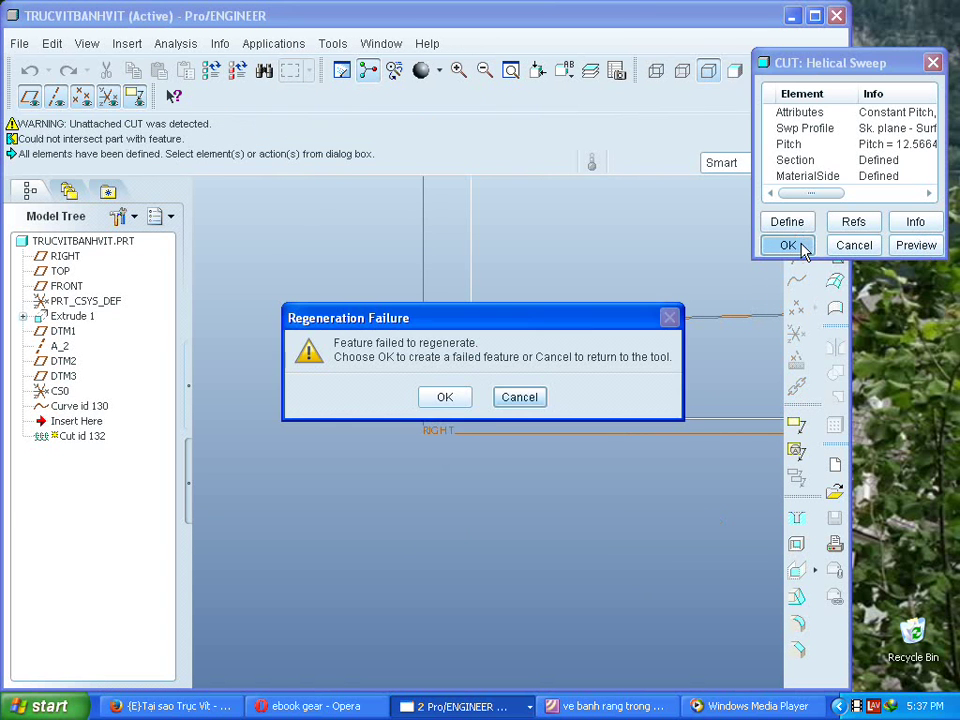
pyautogui.click(520, 397)
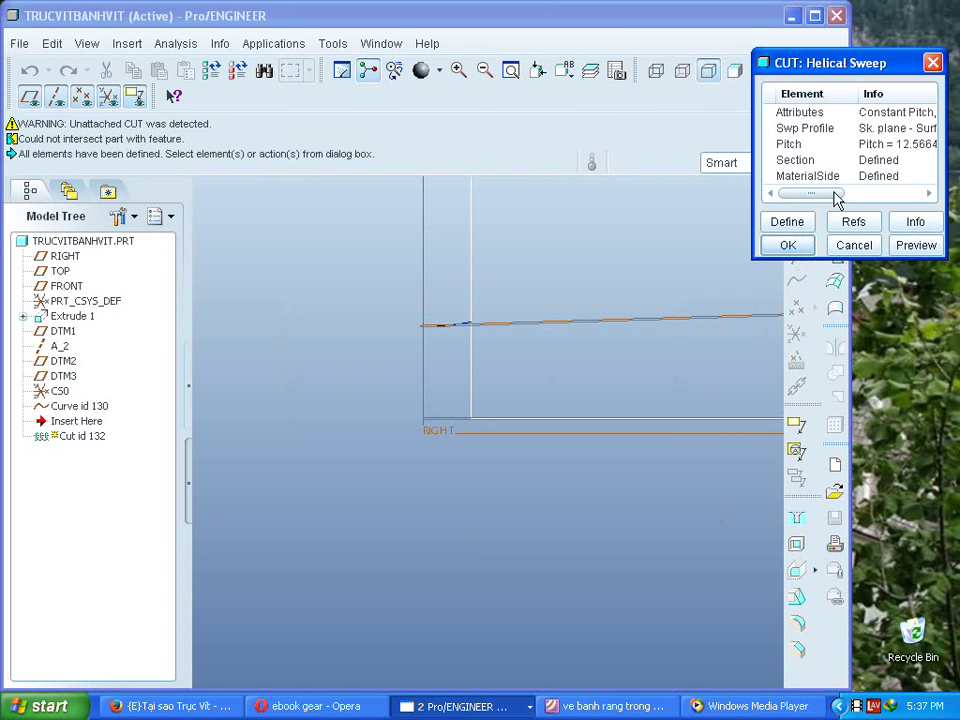
# Check the helical cut's remaining definitions and cancel the failed helical sweep cut.
pyautogui.click(850, 128)
pyautogui.moveTo(840, 194); pyautogui.dragTo(823, 208)
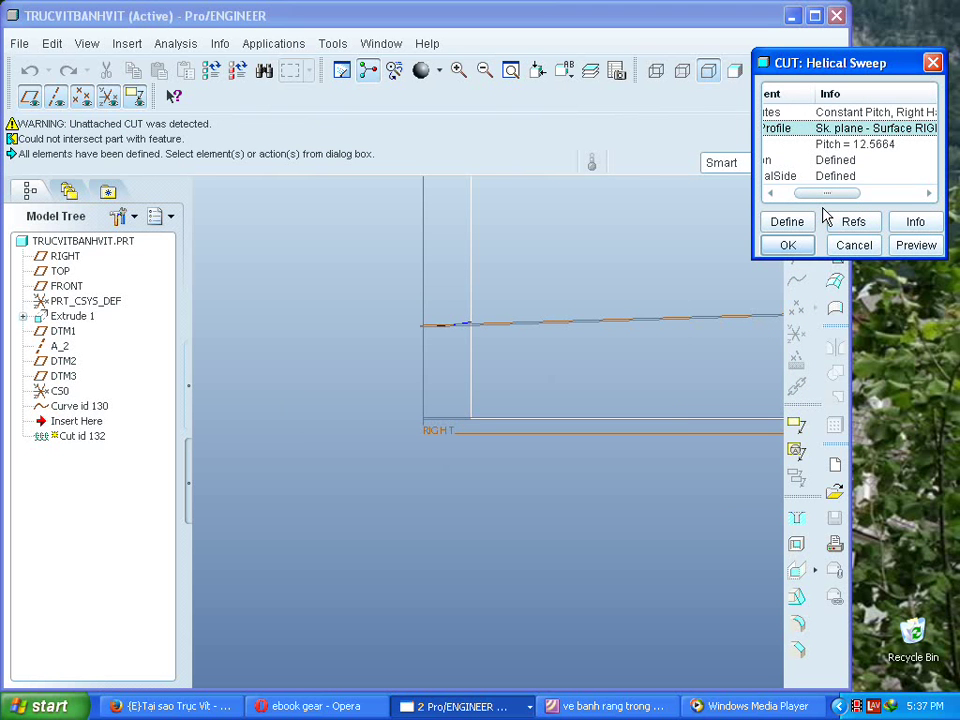
pyautogui.click(840, 245)
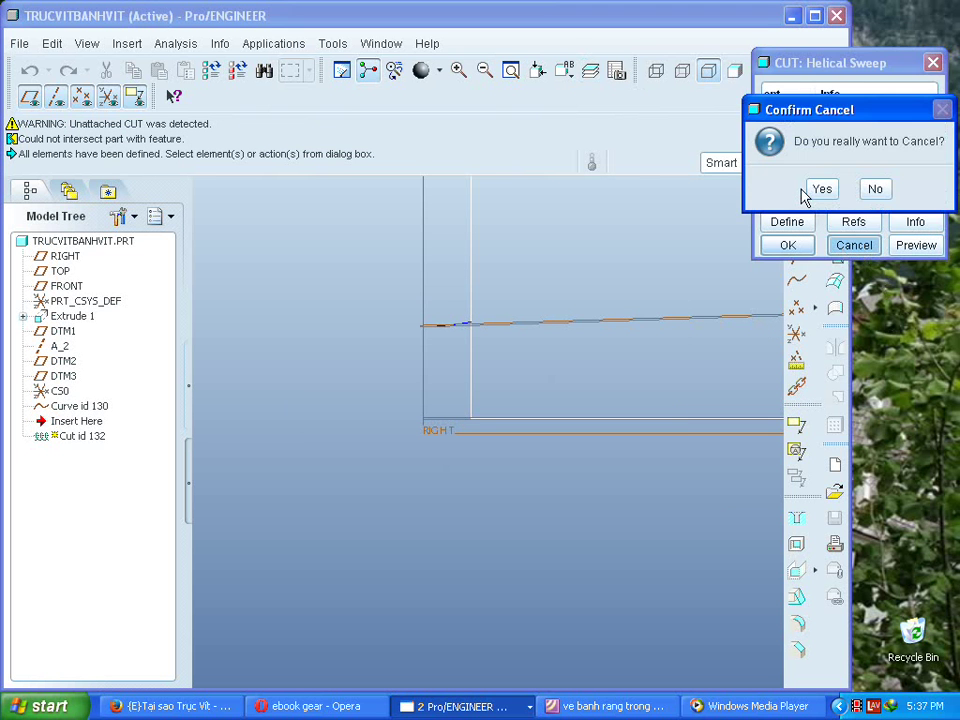
pyautogui.click(816, 189)
# Show hidden lines in grey and examine the involute curve's position relative to the cylinder and its base planes.
pyautogui.click(591, 424)
pyautogui.moveTo(591, 424); pyautogui.dragTo(620, 393, button='middle')
pyautogui.click(565, 403)
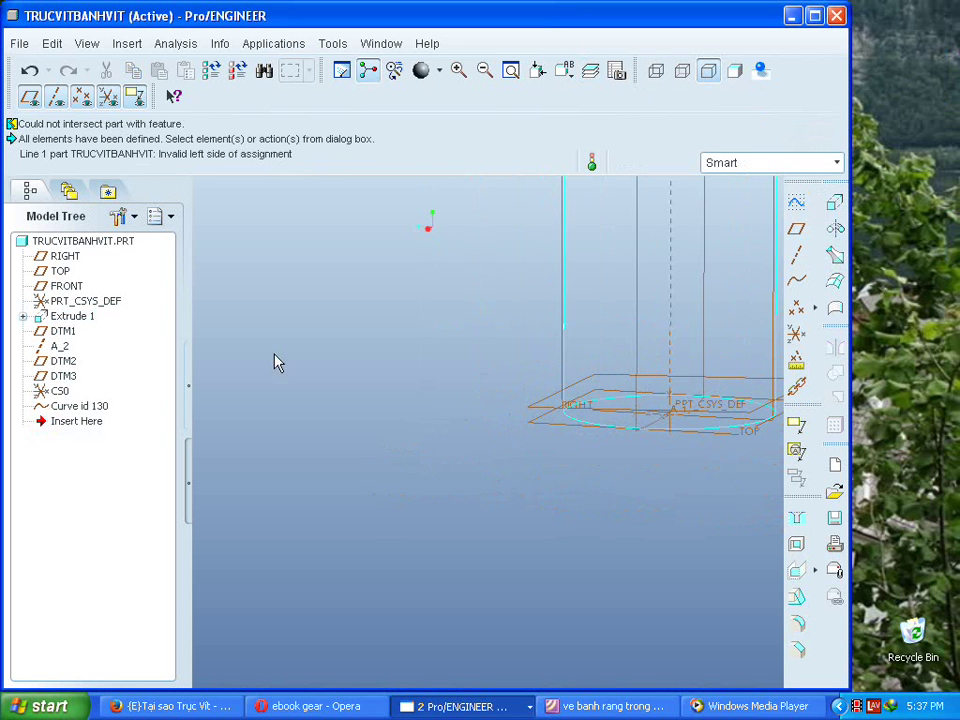
pyautogui.click(79, 405)
pyautogui.click(682, 70)
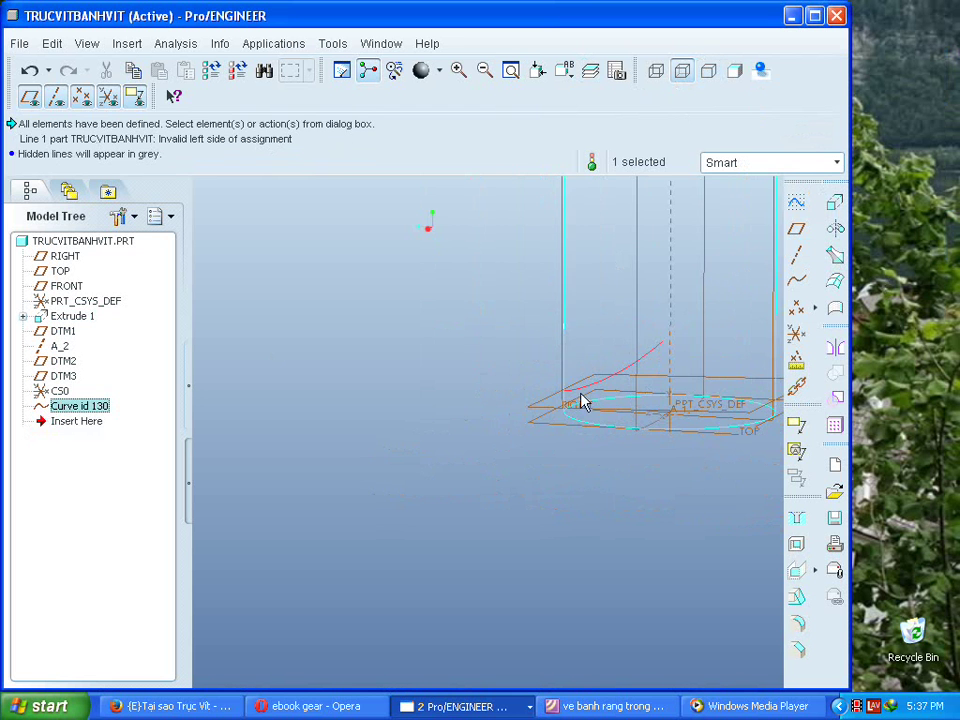
pyautogui.click(460, 348)
pyautogui.moveTo(510, 328); pyautogui.dragTo(598, 383, button='middle')
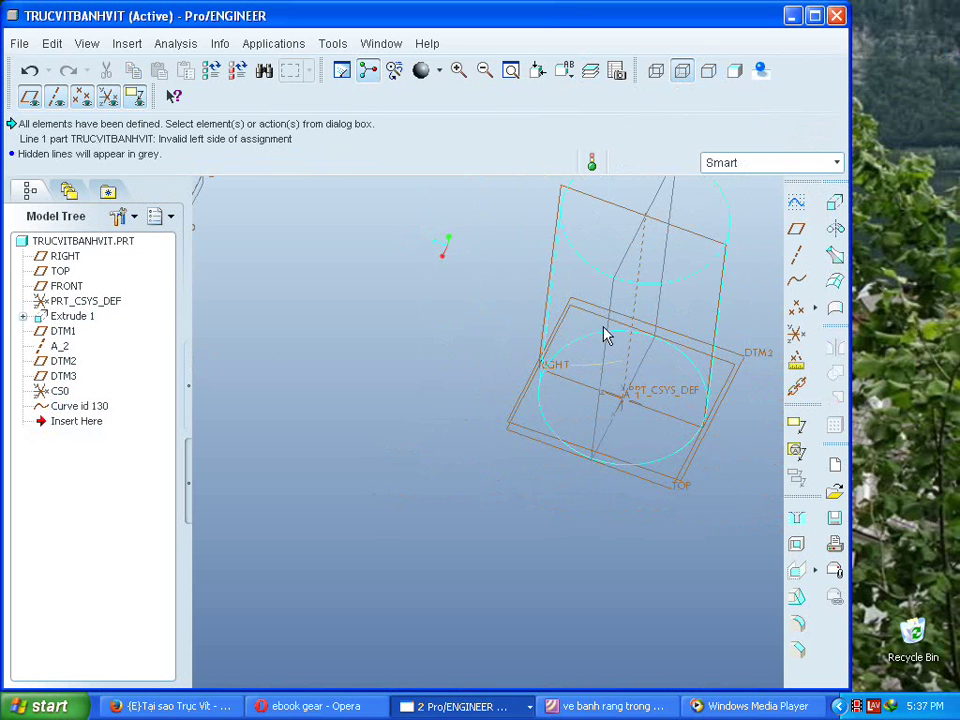
pyautogui.moveTo(605, 335); pyautogui.dragTo(575, 427, button='middle')
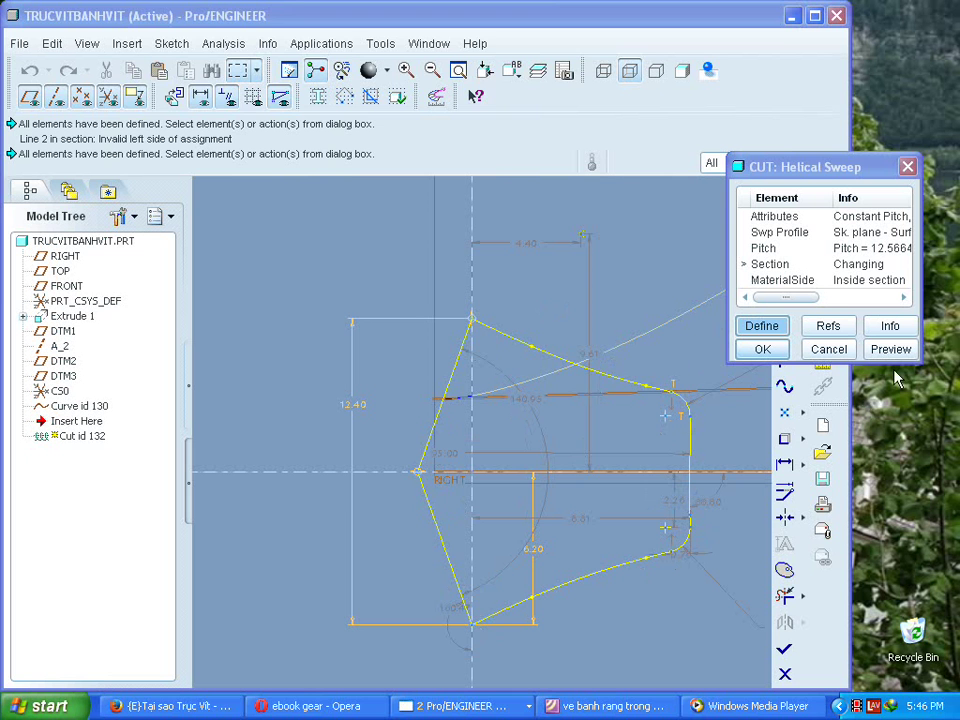
# Accept the closed involute section, then preview and create the helical sweep cut with a 12.5664 pitch.
pyautogui.click(784, 648)
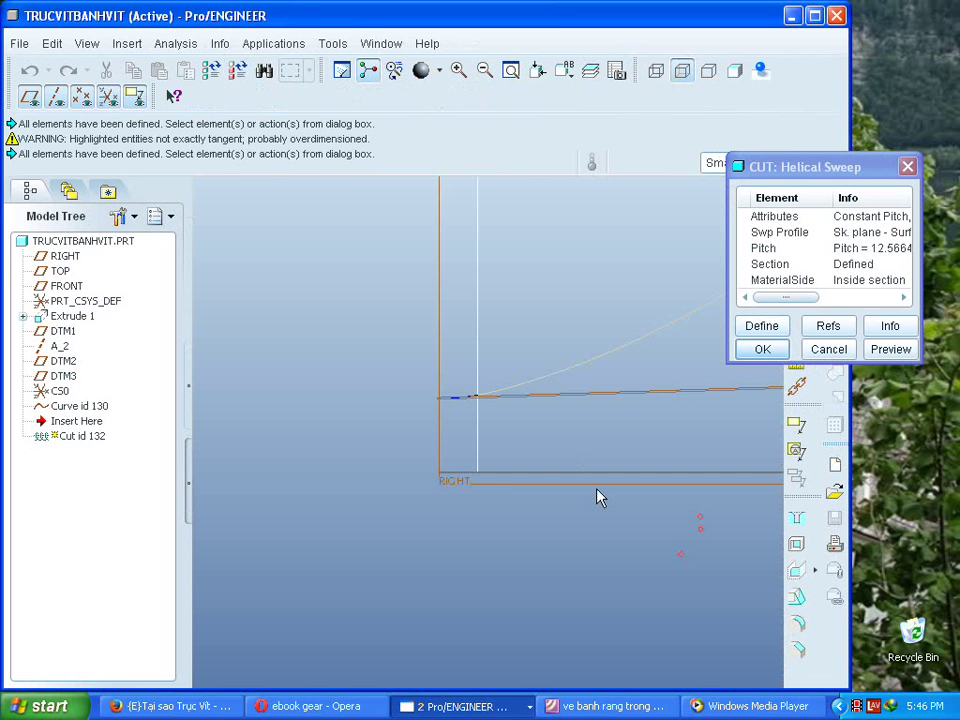
pyautogui.click(891, 349)
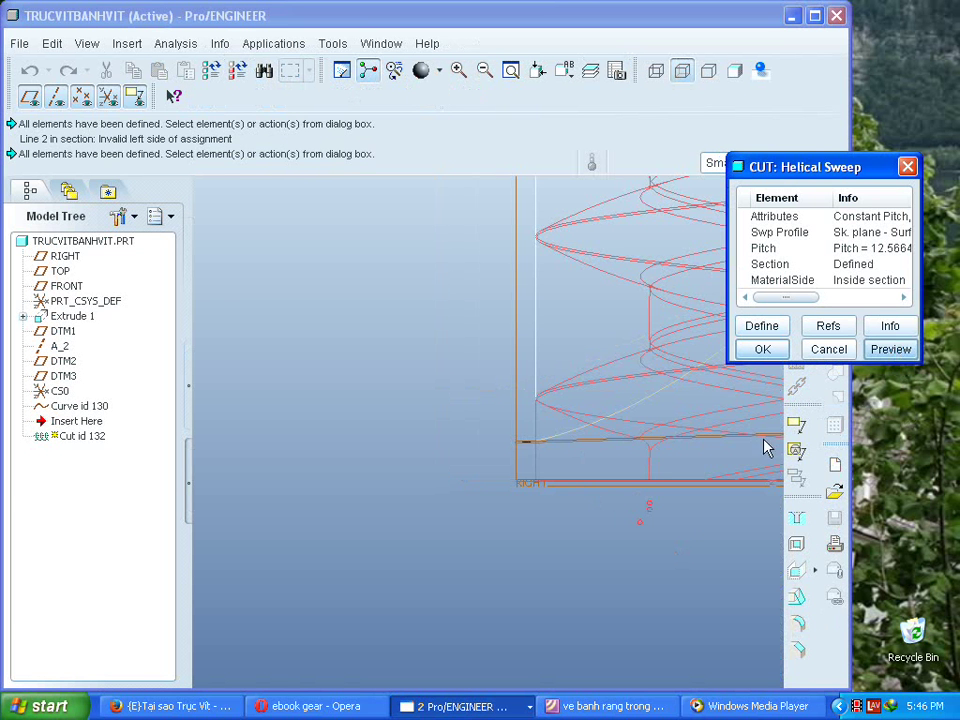
pyautogui.keyDown('shift'); pyautogui.moveTo(677, 441); pyautogui.dragTo(465, 467, button='middle'); pyautogui.keyUp('shift')
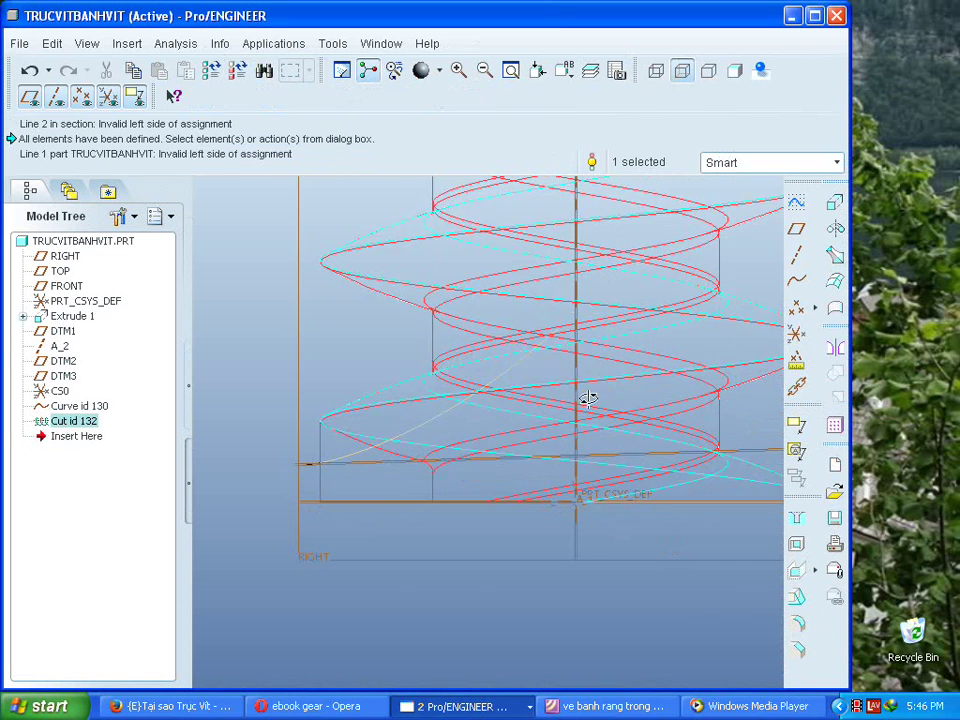
# Display the model shaded and examine the worm's thread along its length and at its end.
pyautogui.moveTo(588, 399)
pyautogui.mouseDown(button='middle')
pyautogui.moveTo(579, 418)
pyautogui.moveTo(636, 137)
pyautogui.mouseUp(button='middle')
pyautogui.click(734, 70)
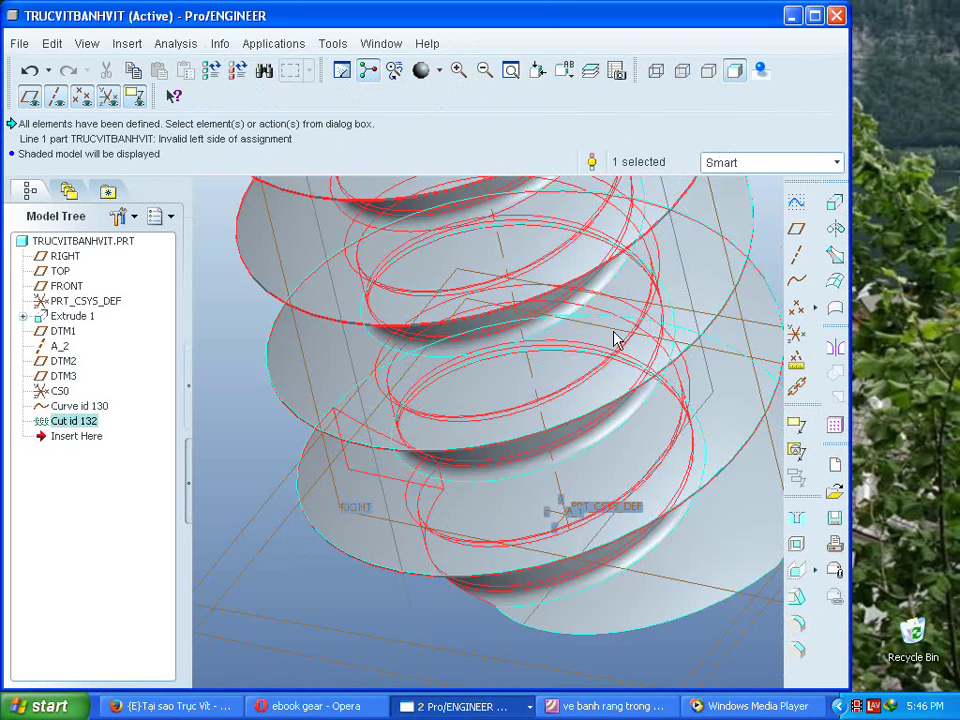
pyautogui.scroll(4, 614, 332)
pyautogui.moveTo(619, 285); pyautogui.dragTo(645, 444, button='middle')
pyautogui.click(645, 444)
pyautogui.keyDown('shift'); pyautogui.moveTo(587, 547); pyautogui.dragTo(692, 336, button='middle'); pyautogui.keyUp('shift')
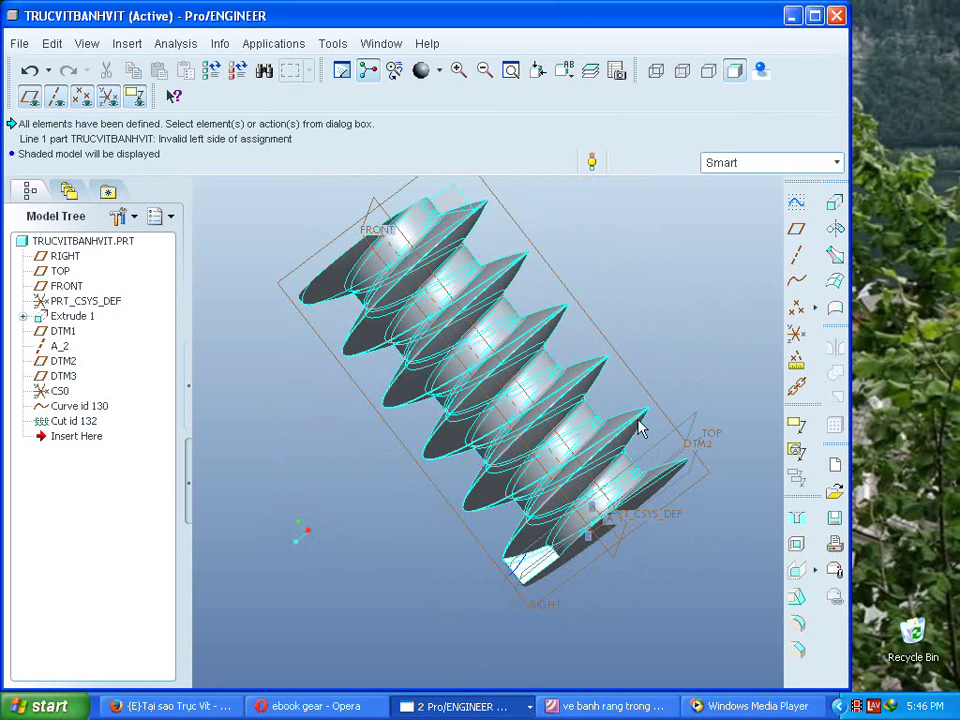
pyautogui.moveTo(649, 476); pyautogui.dragTo(673, 437, button='middle')
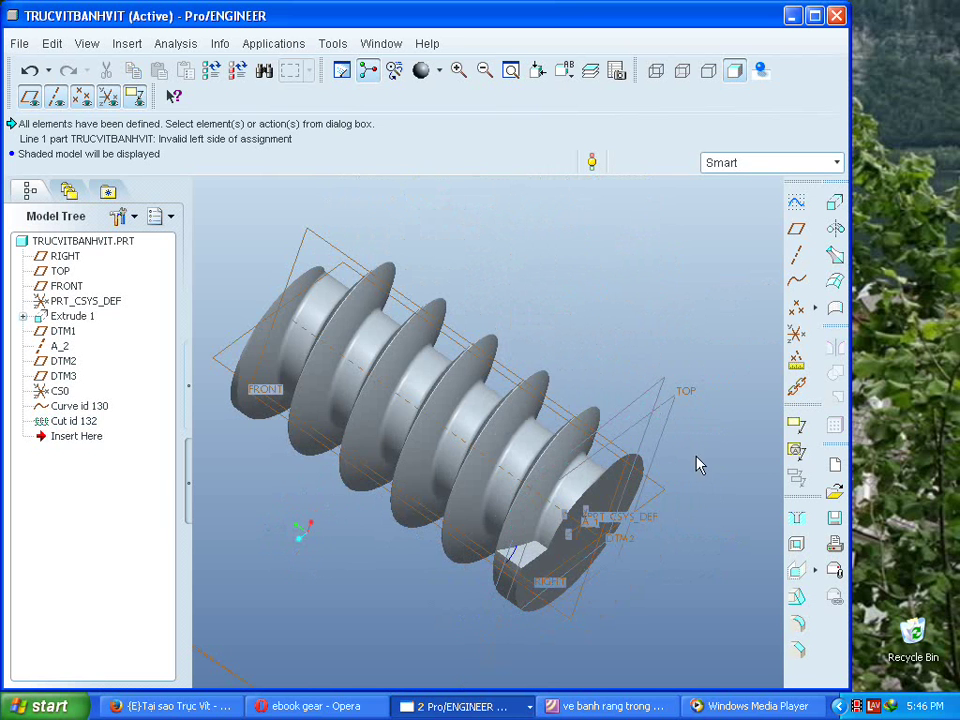